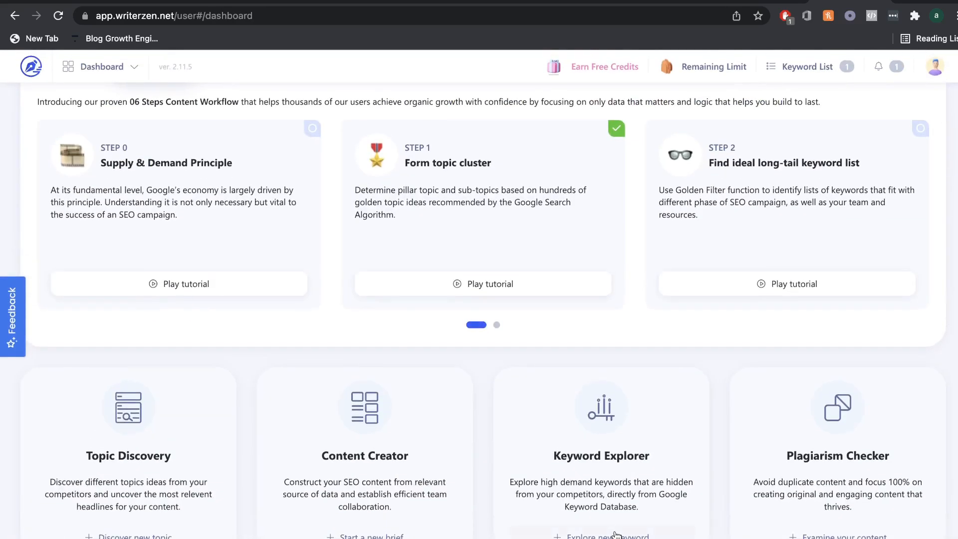
Step: Open the "keto bread" report in Keyword Explorer and review its SERP overview, search volume chart and keyword ideas table
click(616, 535)
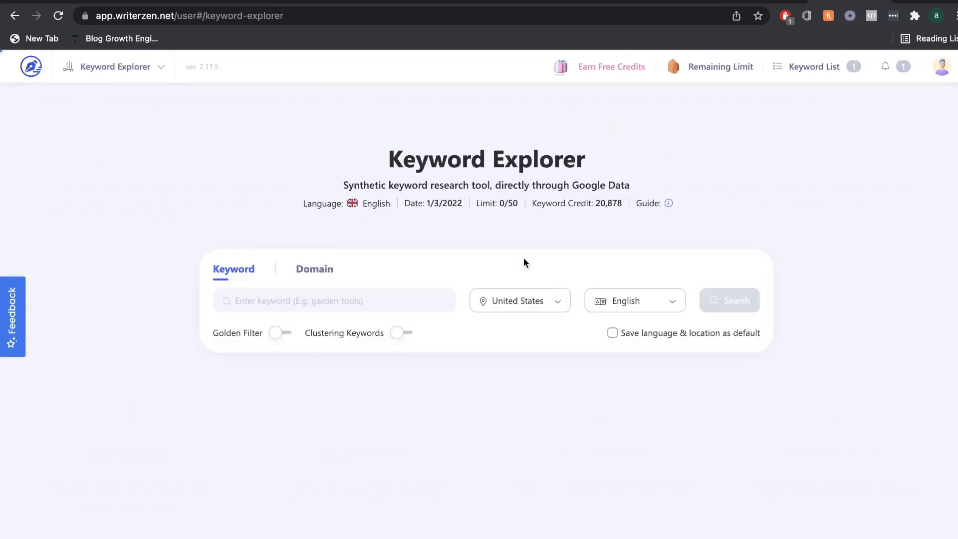
click(304, 476)
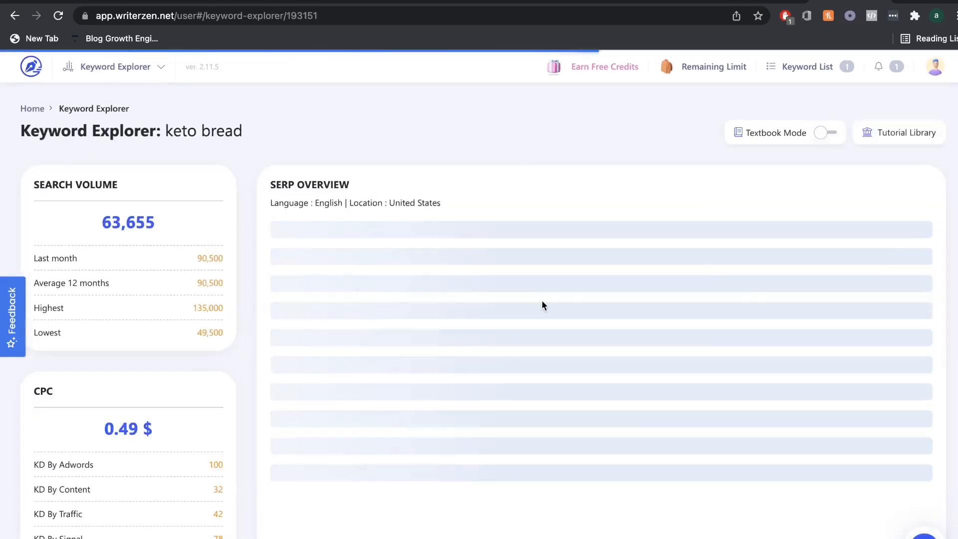
scroll(590, 320, down, 1)
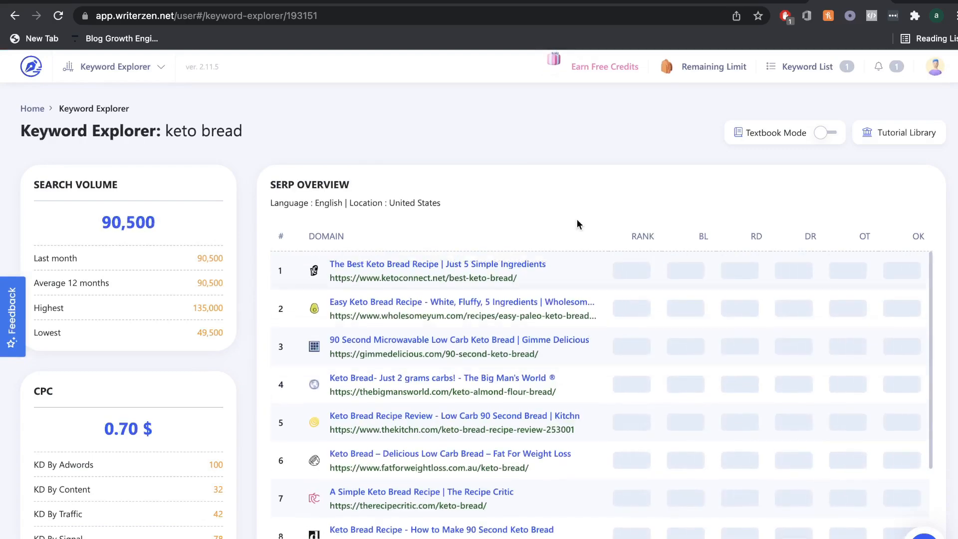
scroll(564, 320, down, 5)
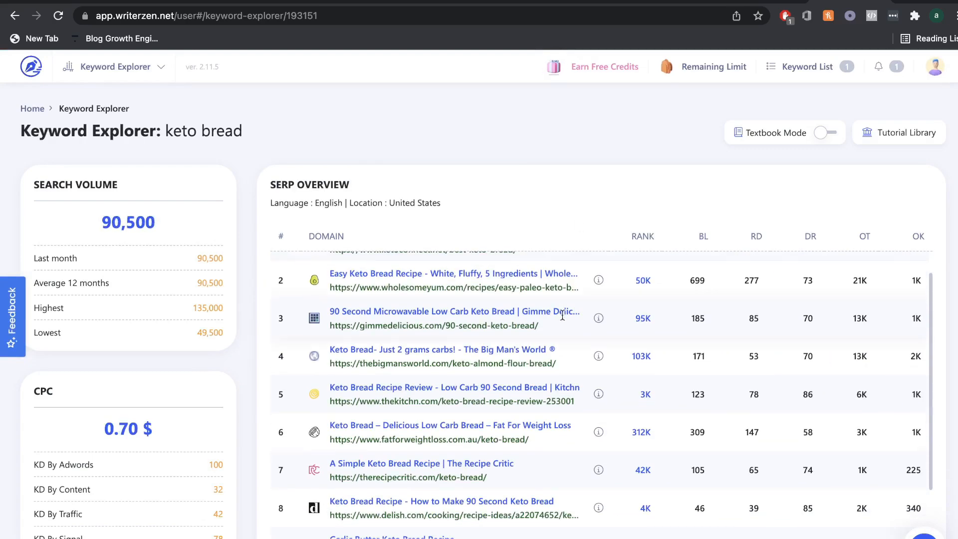
scroll(564, 320, down, 12)
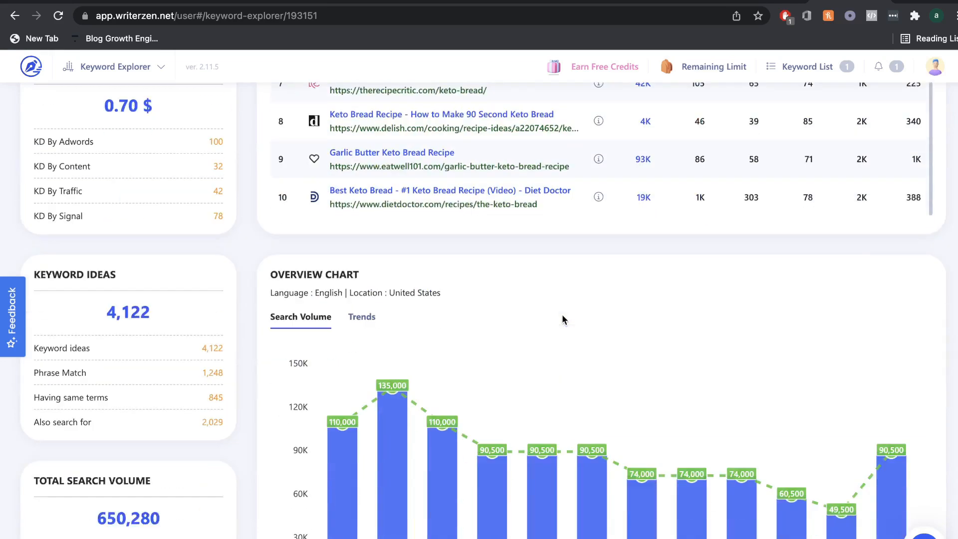
scroll(563, 319, down, 5)
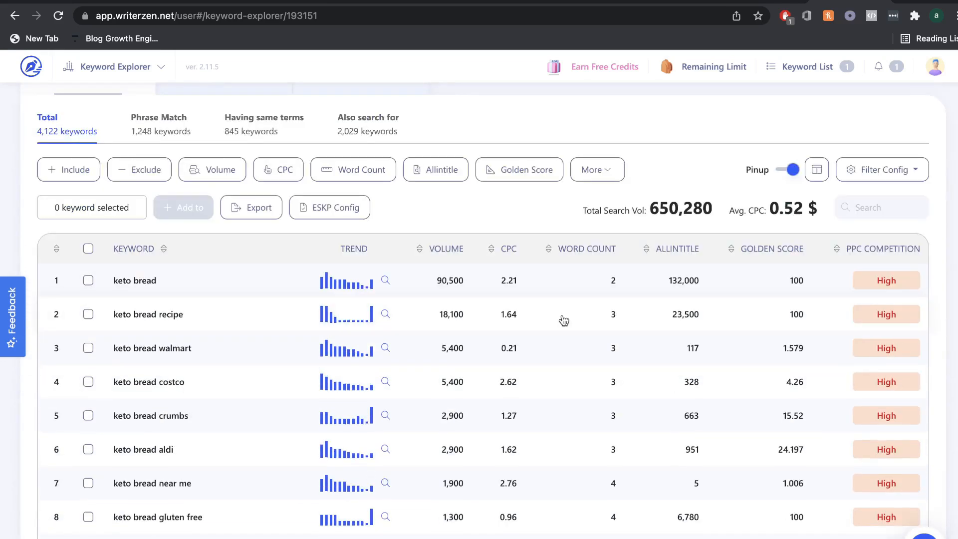
scroll(563, 320, down, 1)
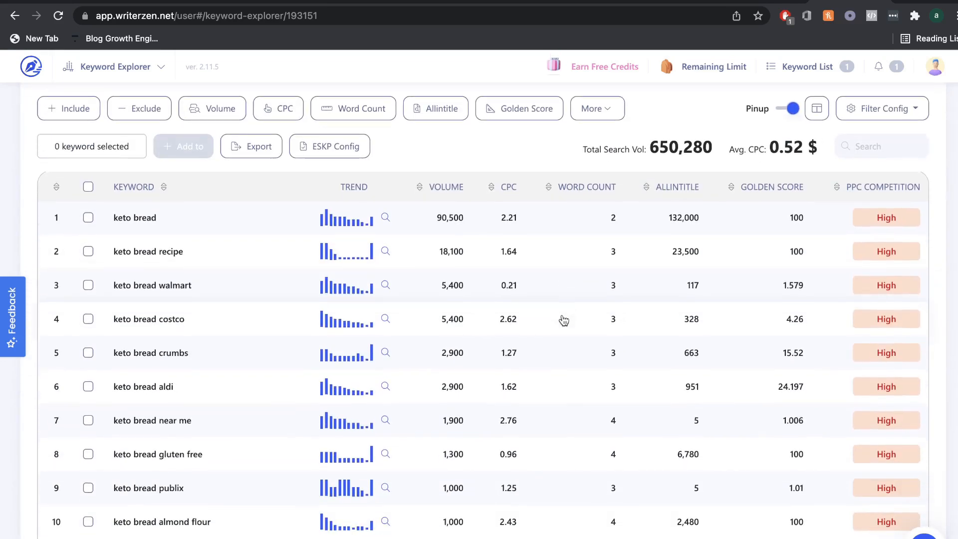
scroll(564, 320, up, 1)
scroll(564, 321, down, 5)
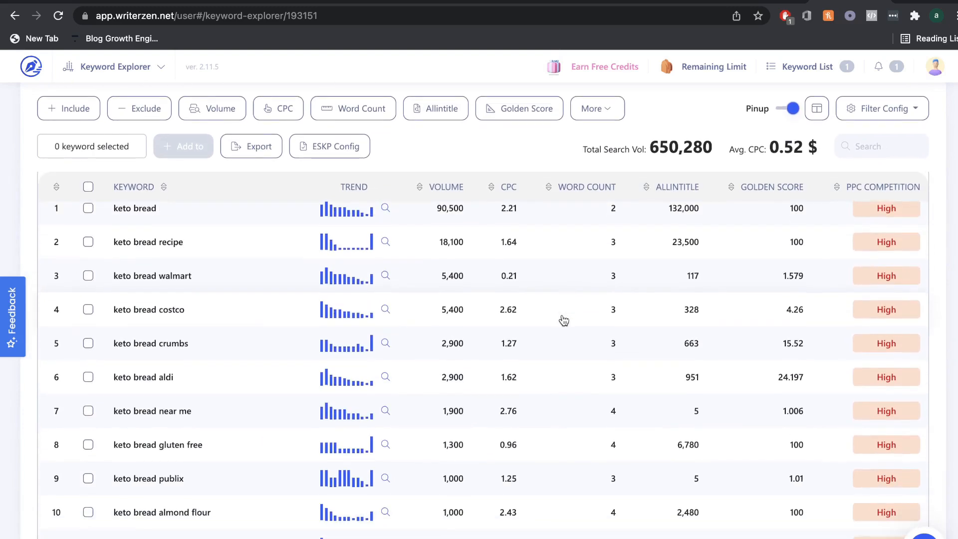
scroll(564, 321, down, 5)
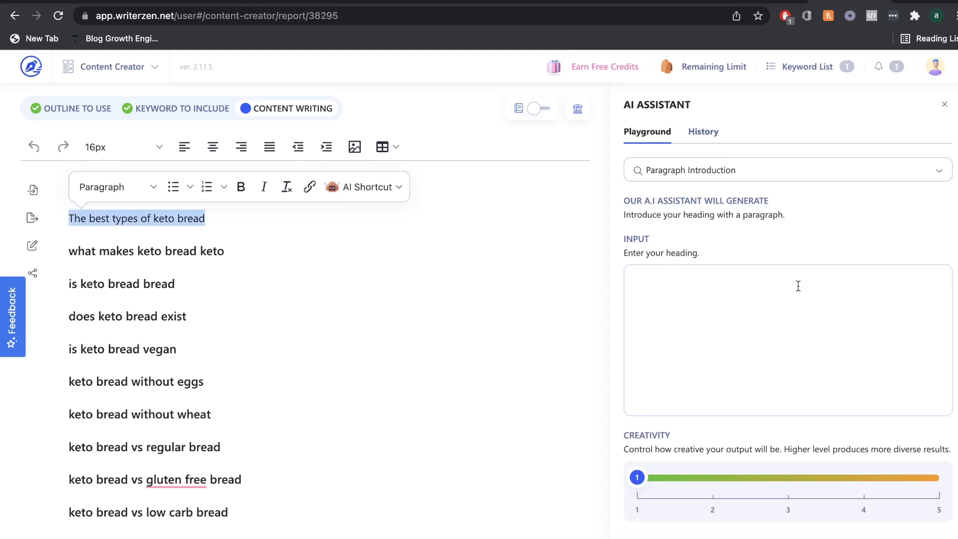
Step: Generate an AI Assistant paragraph introduction for the heading "The best types of keto bread"
click(798, 312)
text(The best types of keto bread)
scroll(799, 313, down, 2)
click(787, 538)
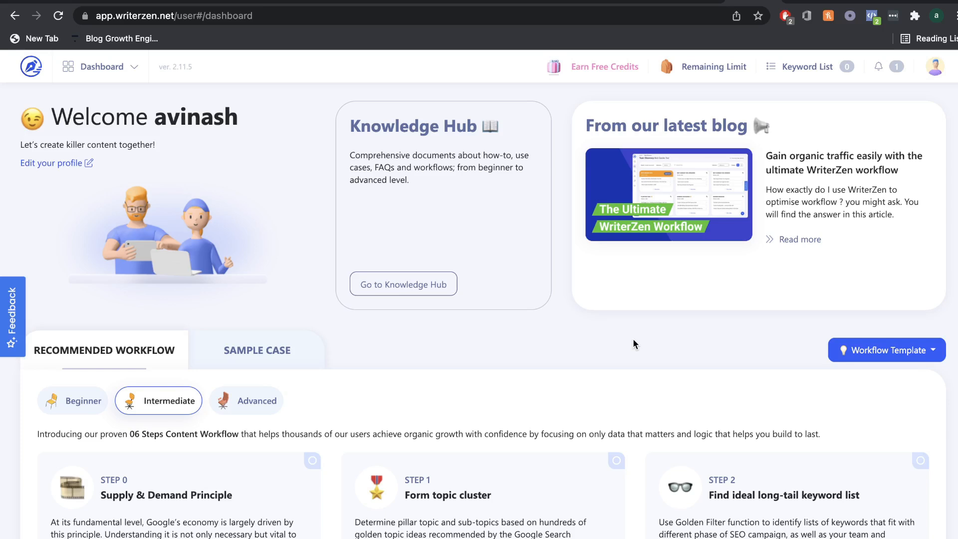
Step: Look over the dashboard's recommended workflow and read the descriptions of Topic Discovery and Keyword Explorer
scroll(598, 356, down, 1)
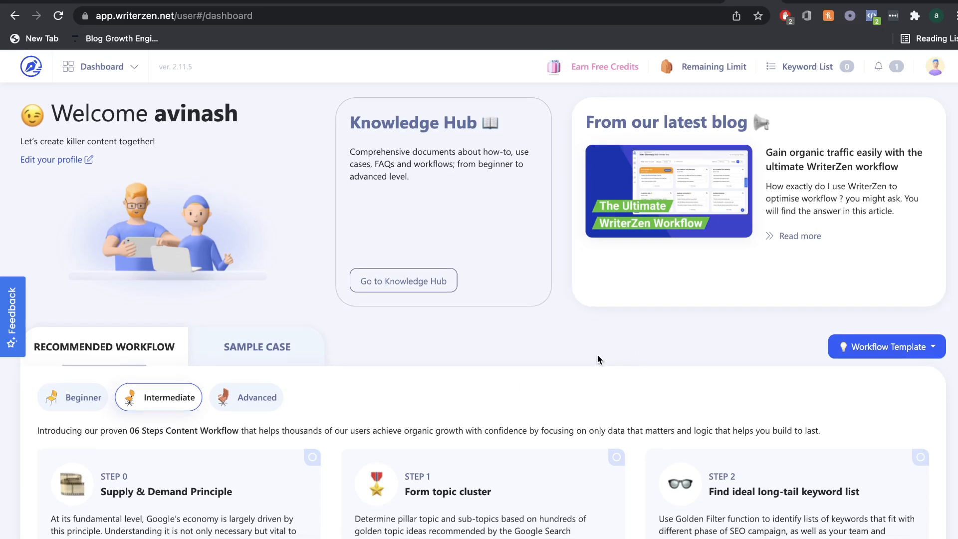
scroll(598, 358, down, 3)
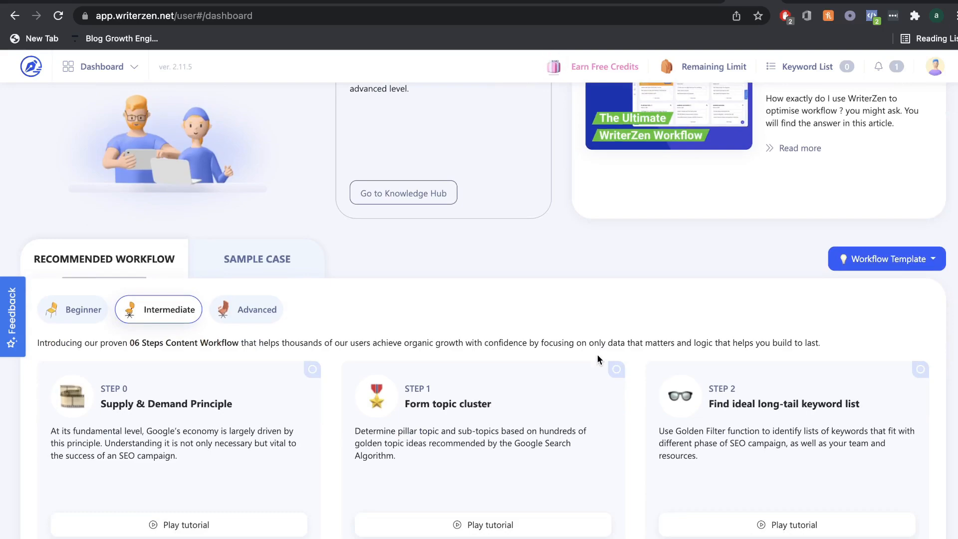
scroll(597, 354, down, 5)
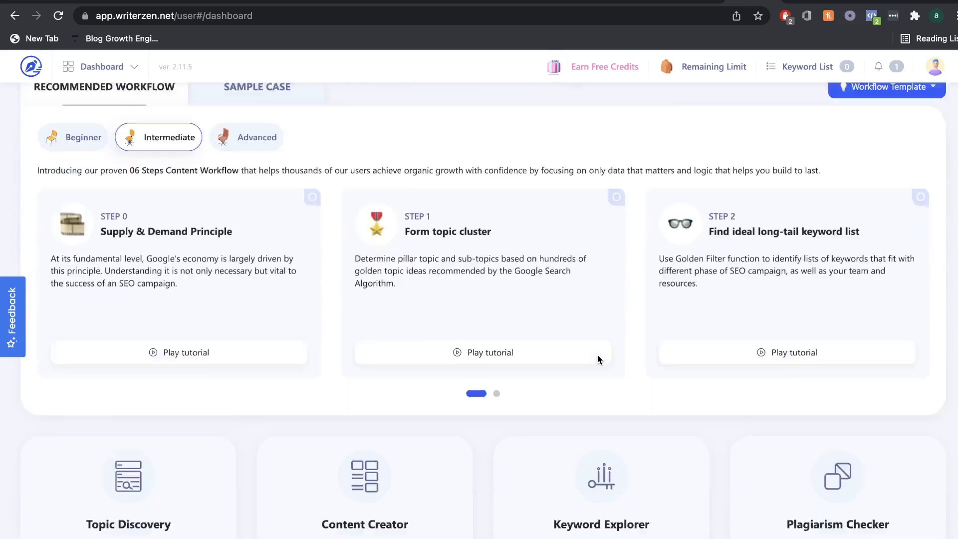
scroll(598, 331, up, 7)
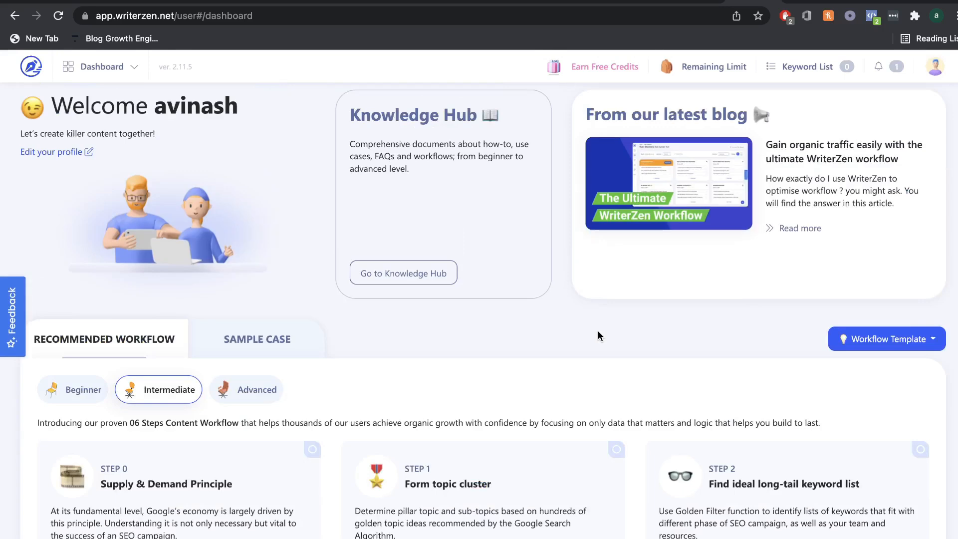
scroll(597, 330, down, 6)
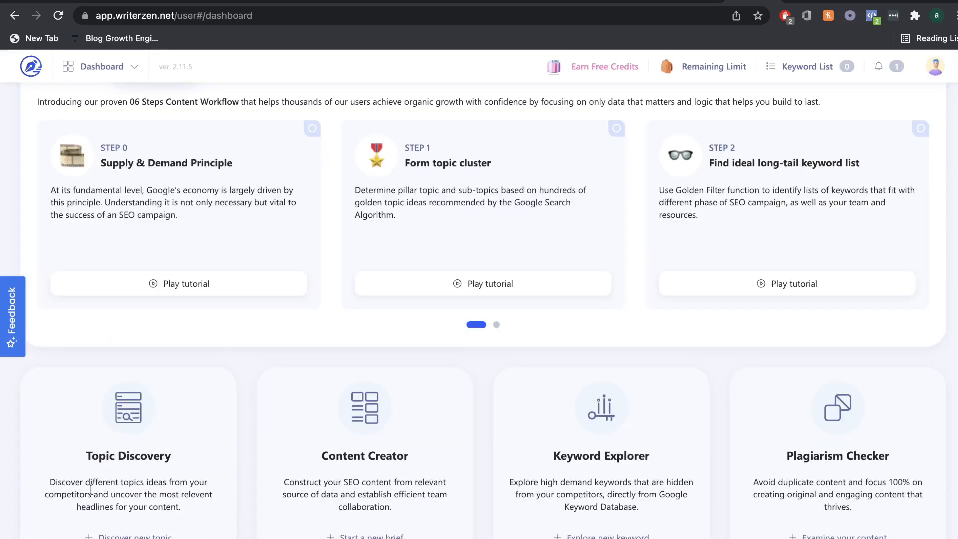
drag(48, 482, 207, 507)
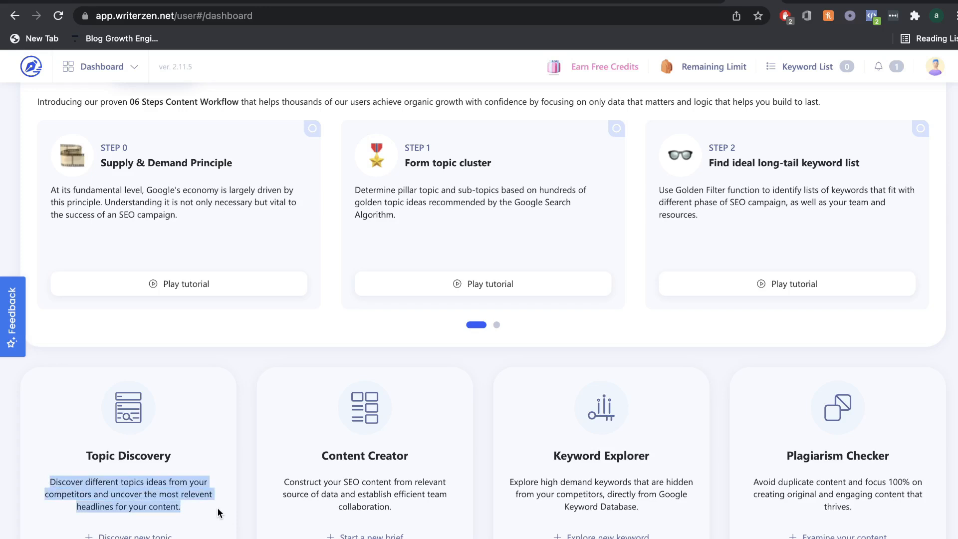
click(152, 462)
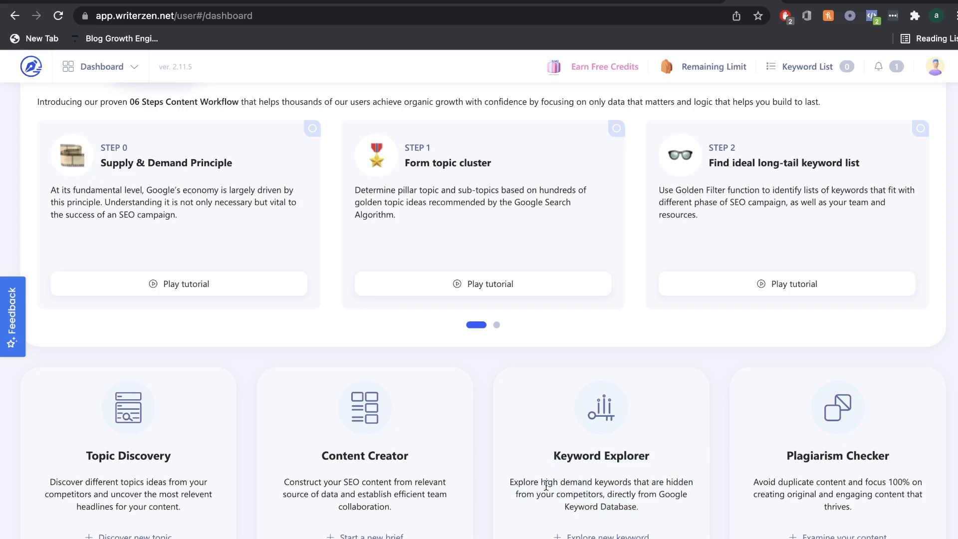
drag(510, 483, 642, 508)
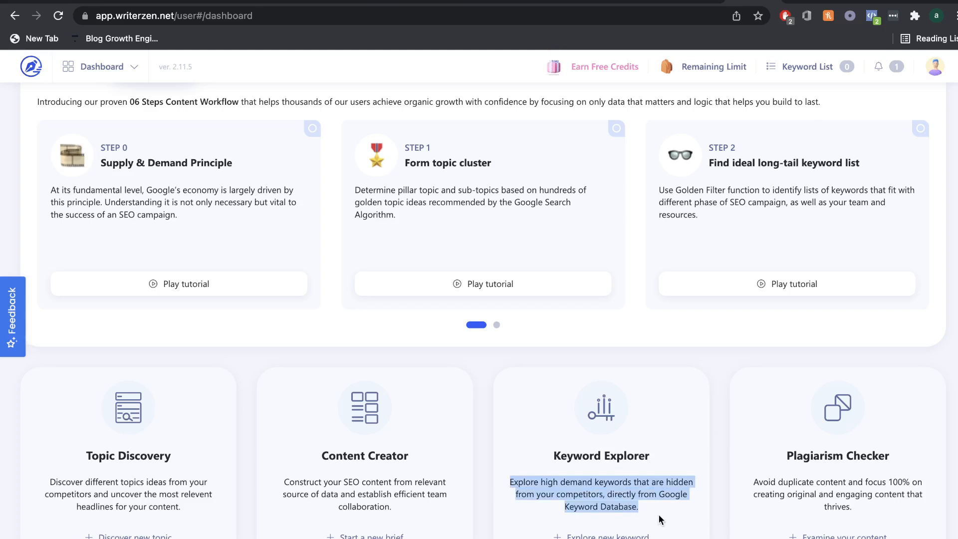
drag(661, 520, 558, 479)
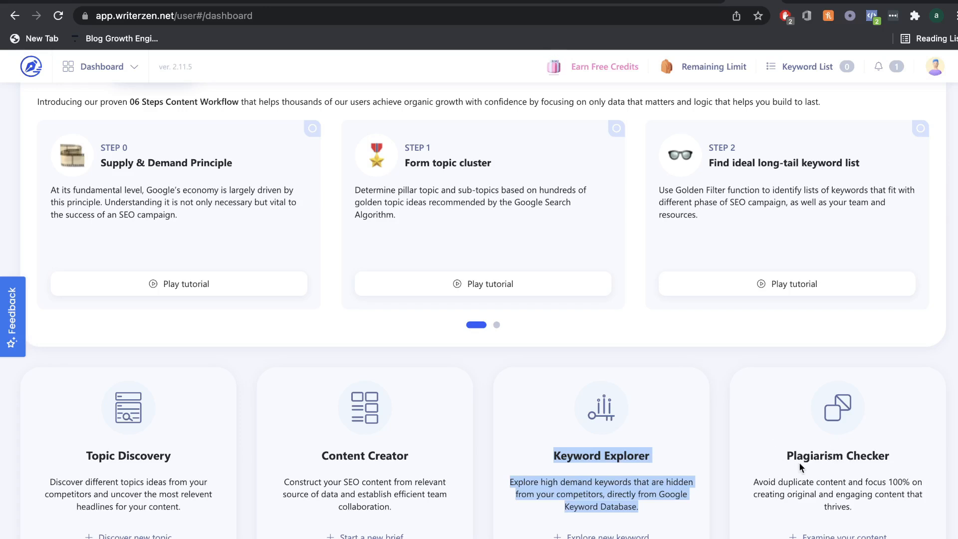
scroll(495, 237, up, 3)
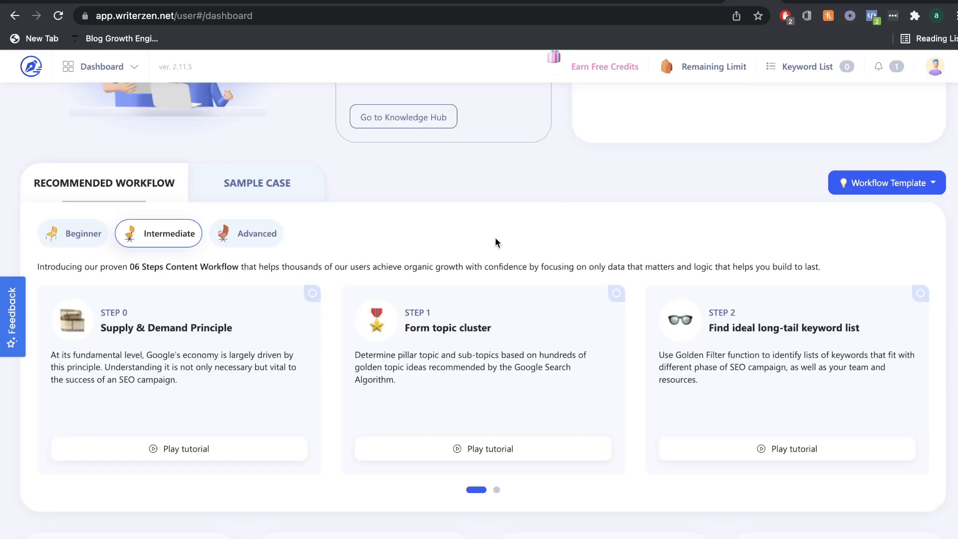
scroll(495, 238, up, 1)
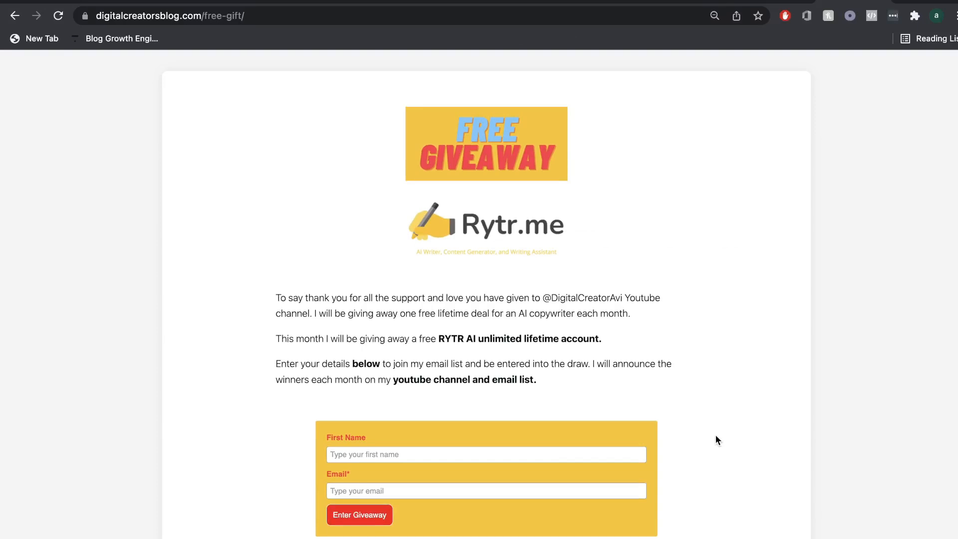
scroll(716, 436, down, 1)
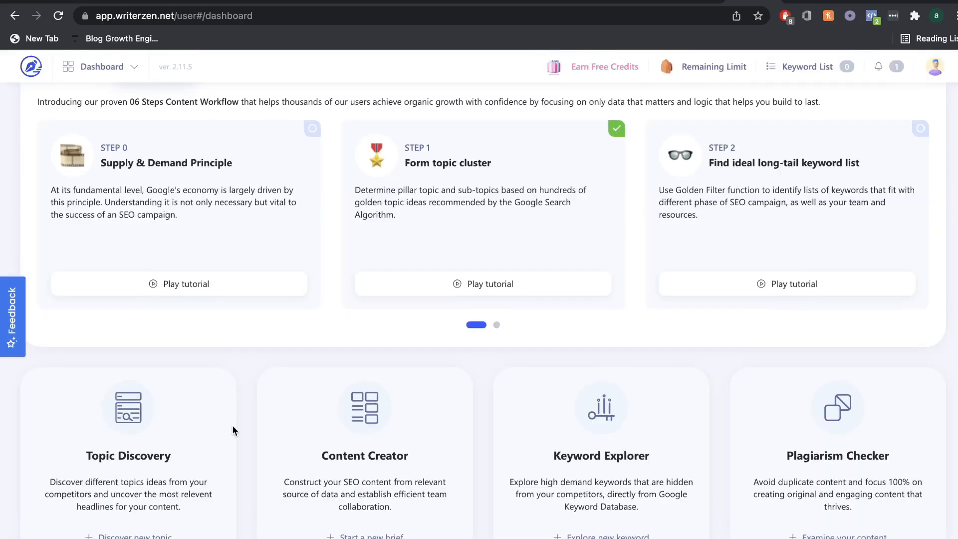
Step: Open Topic Discovery, enter "keto" as the keyword and open the existing keto report from the history
click(136, 536)
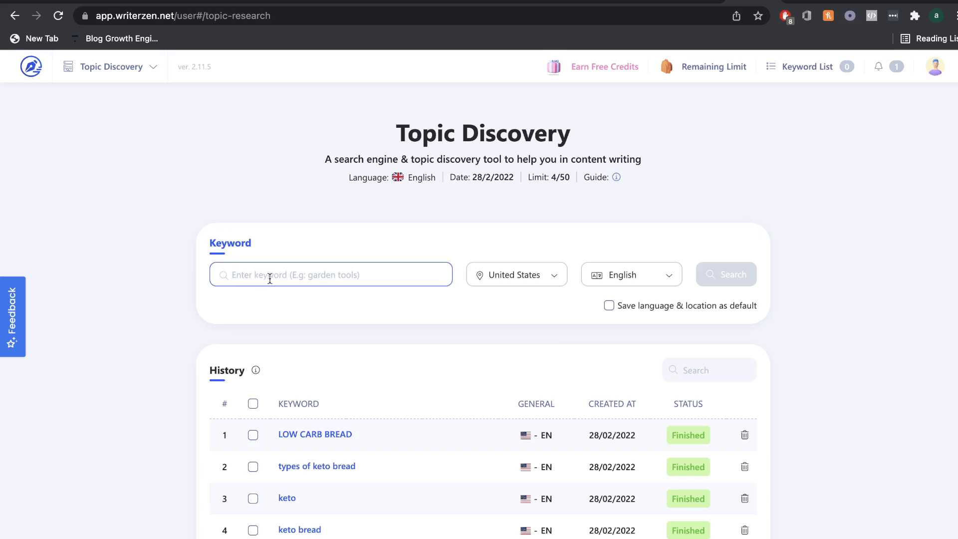
text(keto)
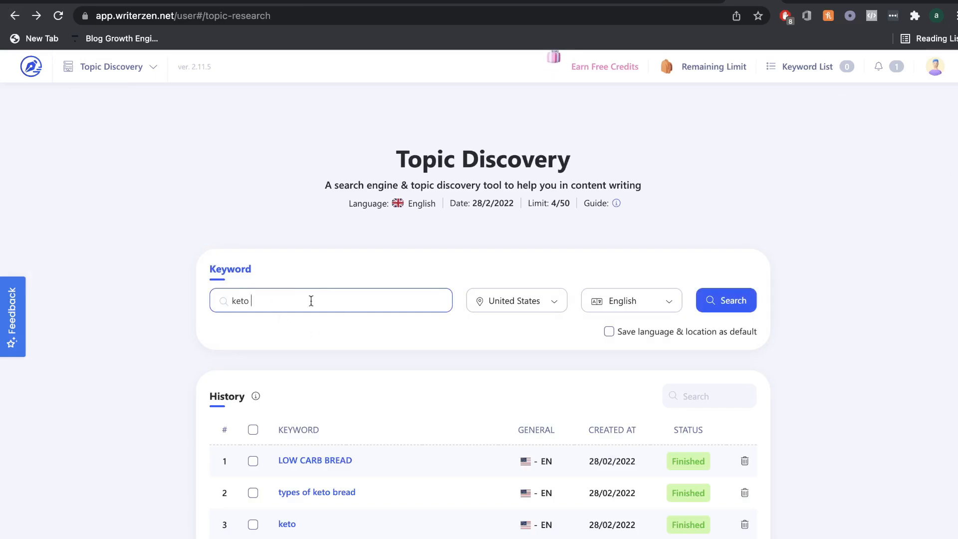
click(287, 525)
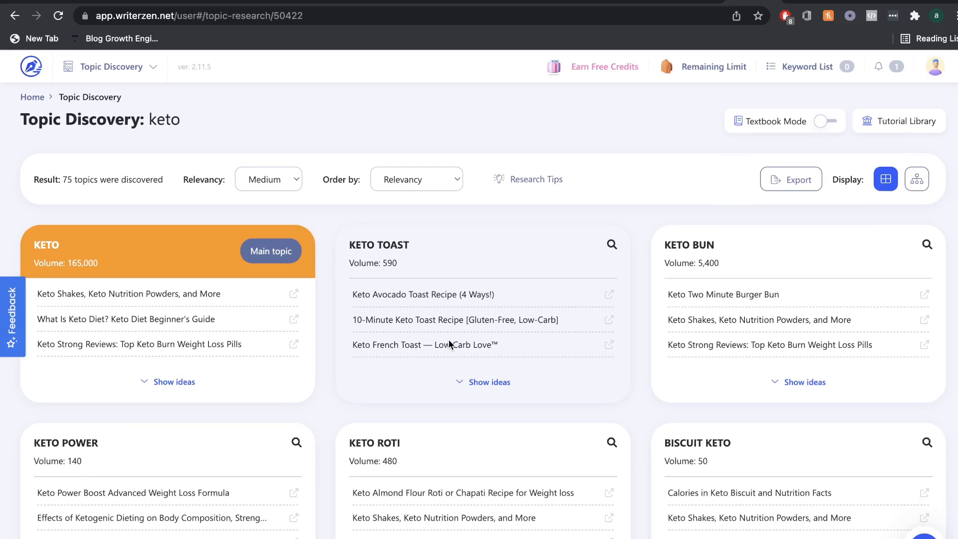
Step: Order the discovered keto topics by Search Volume
scroll(381, 296, down, 2)
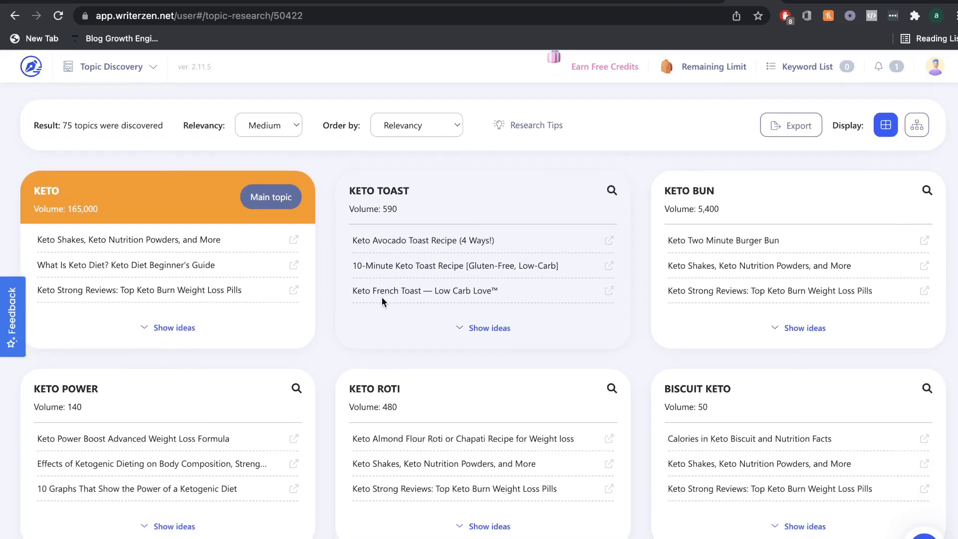
scroll(381, 297, down, 1)
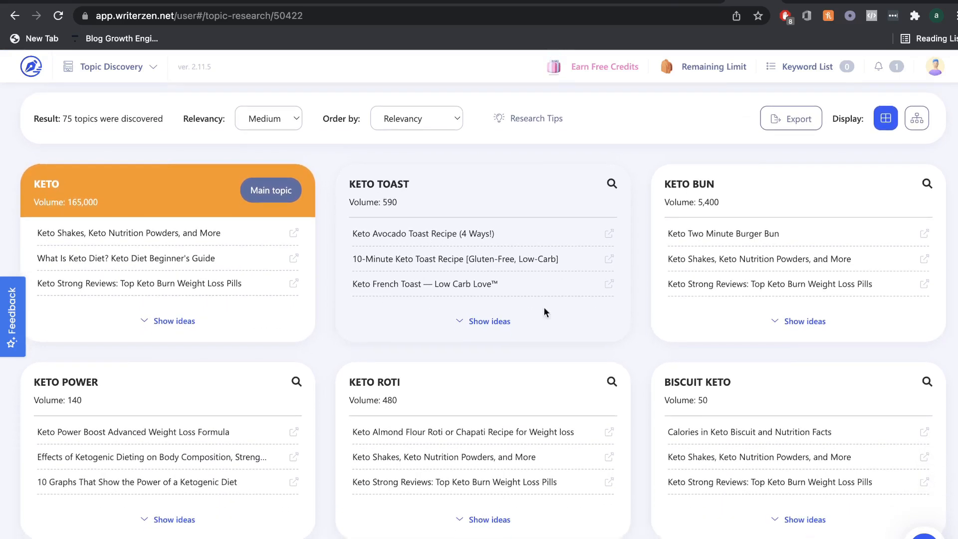
scroll(570, 309, down, 1)
scroll(571, 309, up, 3)
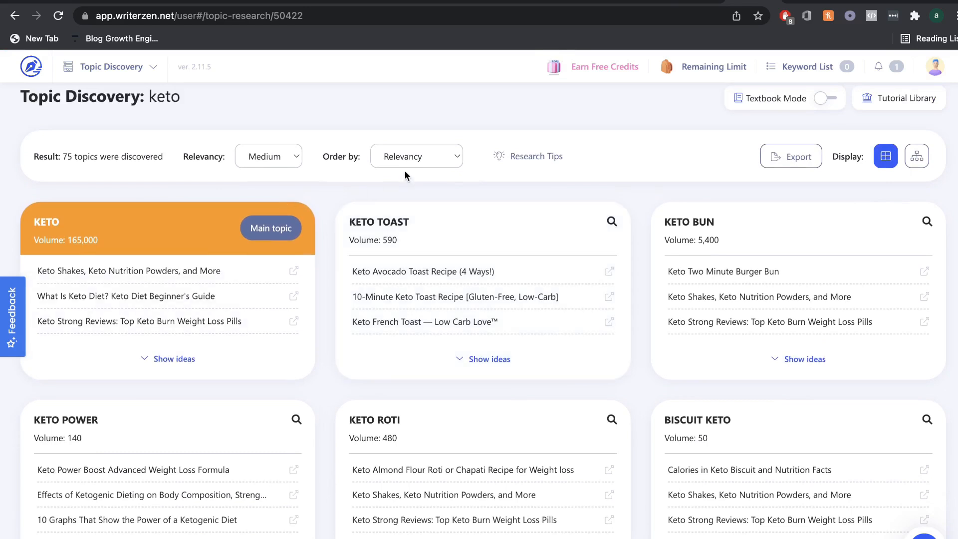
scroll(403, 162, up, 1)
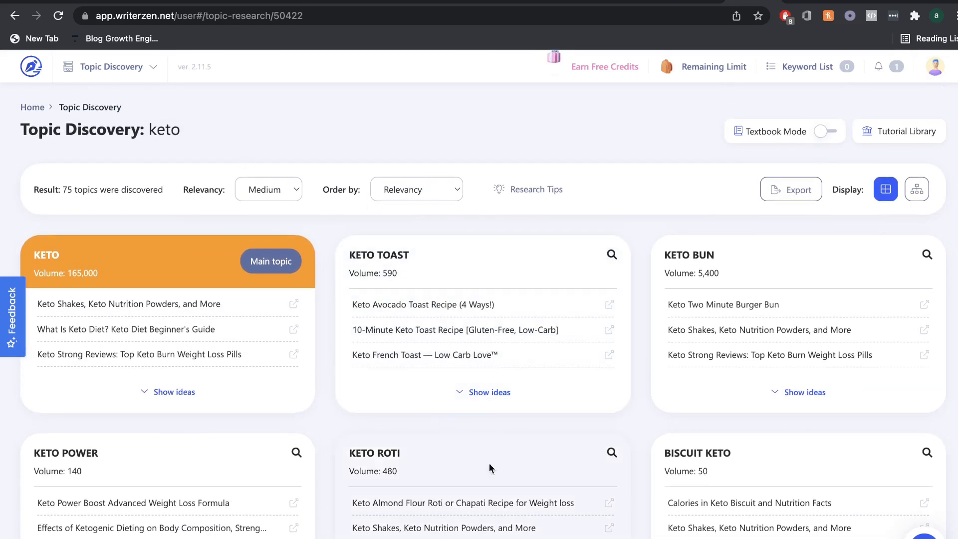
click(434, 189)
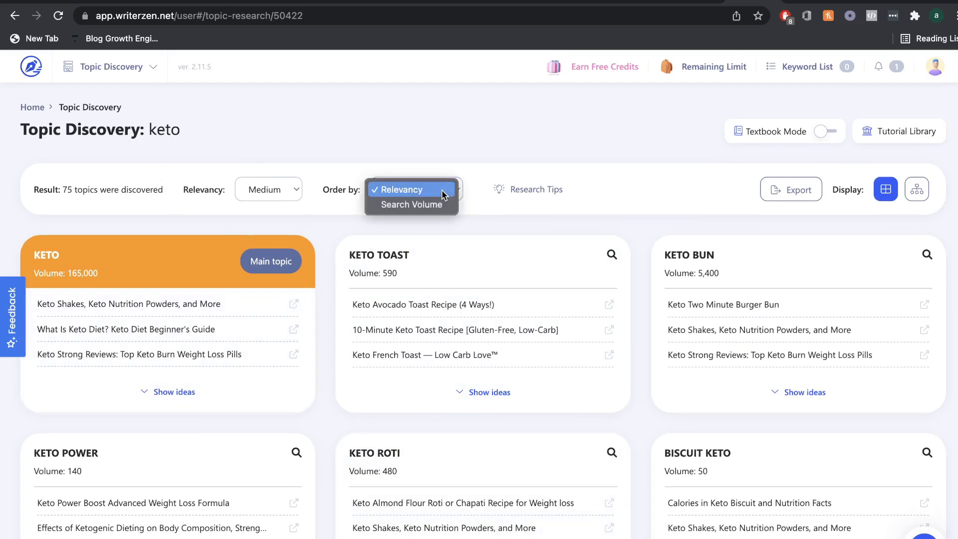
click(434, 205)
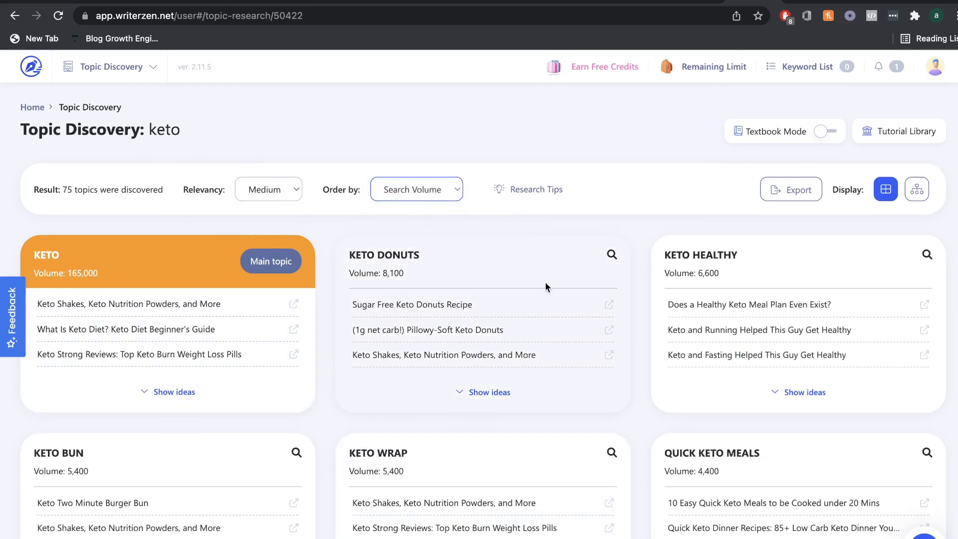
Step: Show the ideas for the main Keto topic and examine its headlines to consider and Google Suggest insights
scroll(526, 303, down, 1)
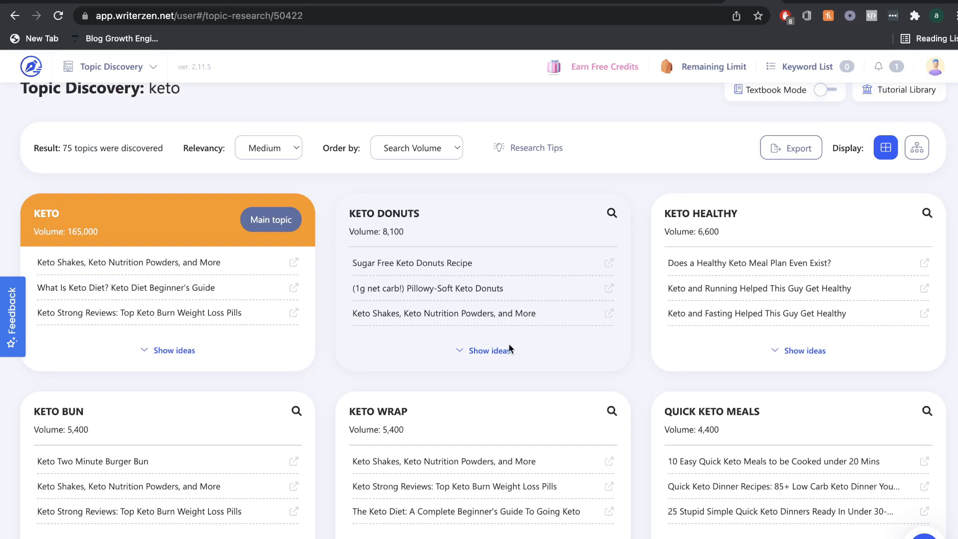
scroll(525, 348, down, 1)
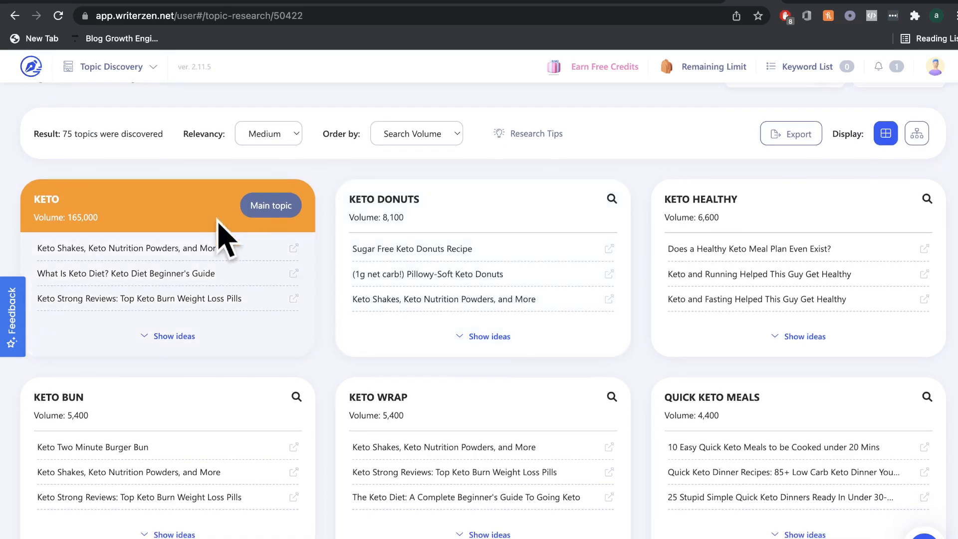
click(188, 337)
scroll(237, 305, down, 3)
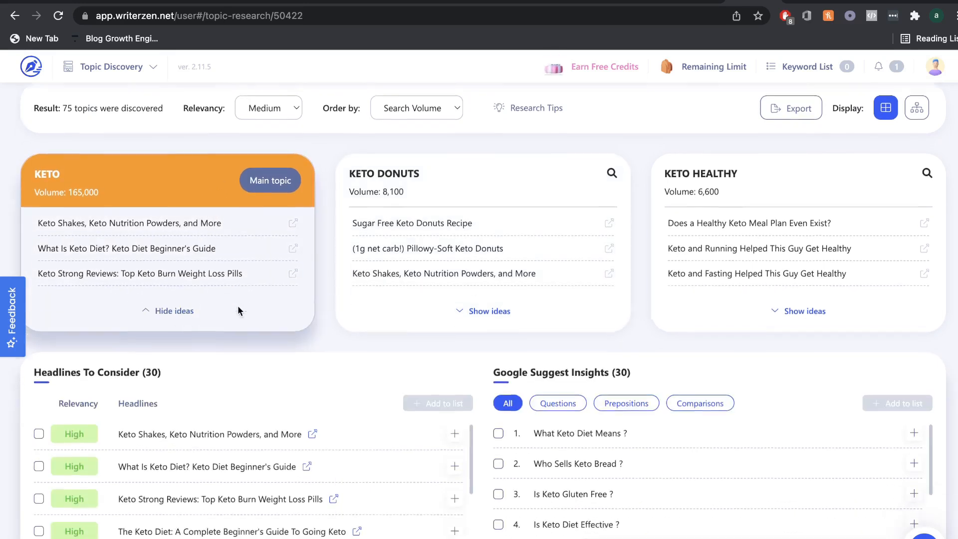
scroll(218, 368, down, 1)
scroll(219, 369, up, 1)
scroll(267, 333, down, 1)
scroll(270, 338, up, 3)
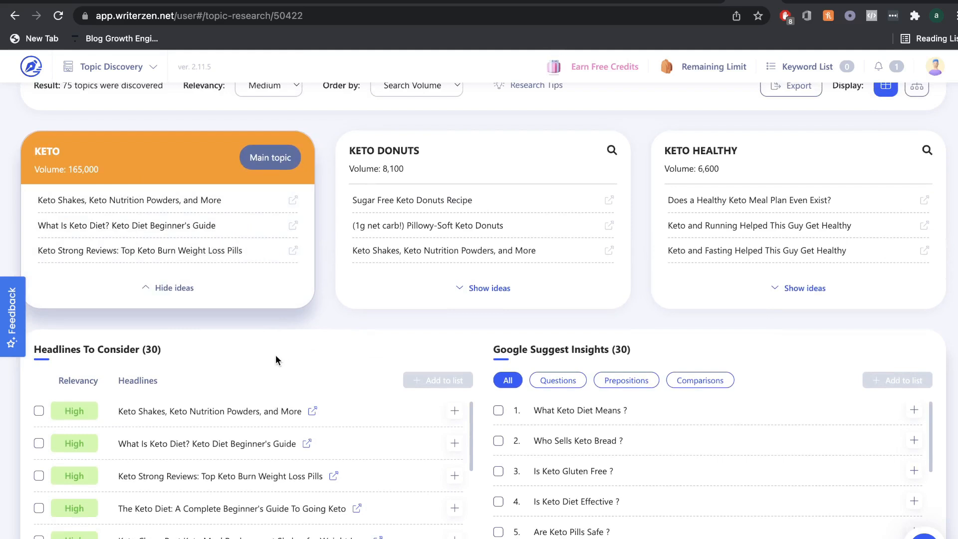
Step: Read through the Keto topic's Headlines To Consider list, comparing the High and Medium relevancy ratings
scroll(276, 355, down, 2)
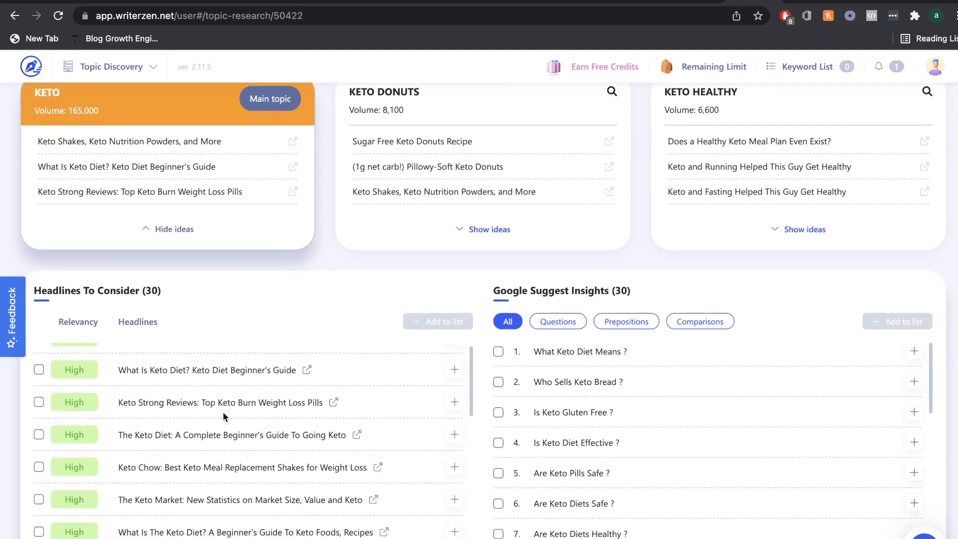
scroll(187, 424, down, 4)
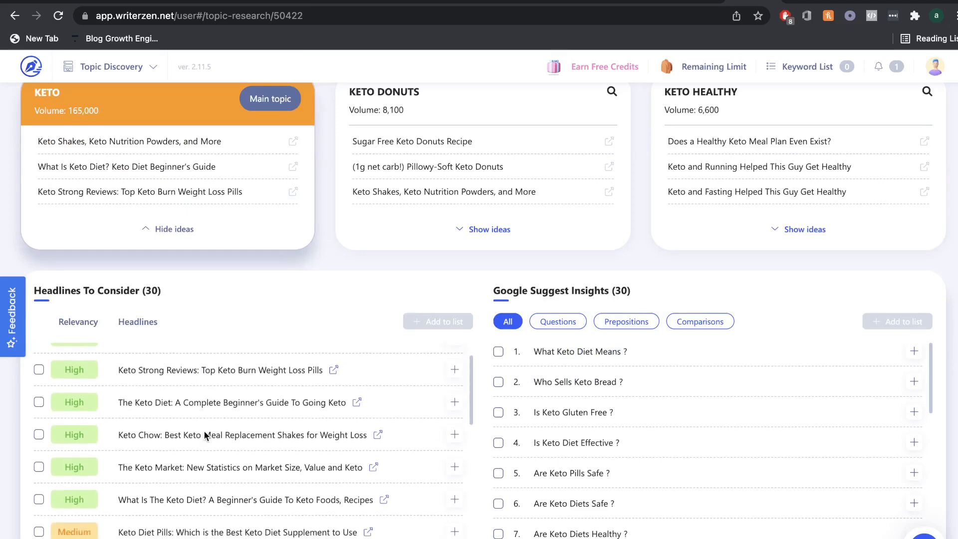
scroll(179, 466, down, 6)
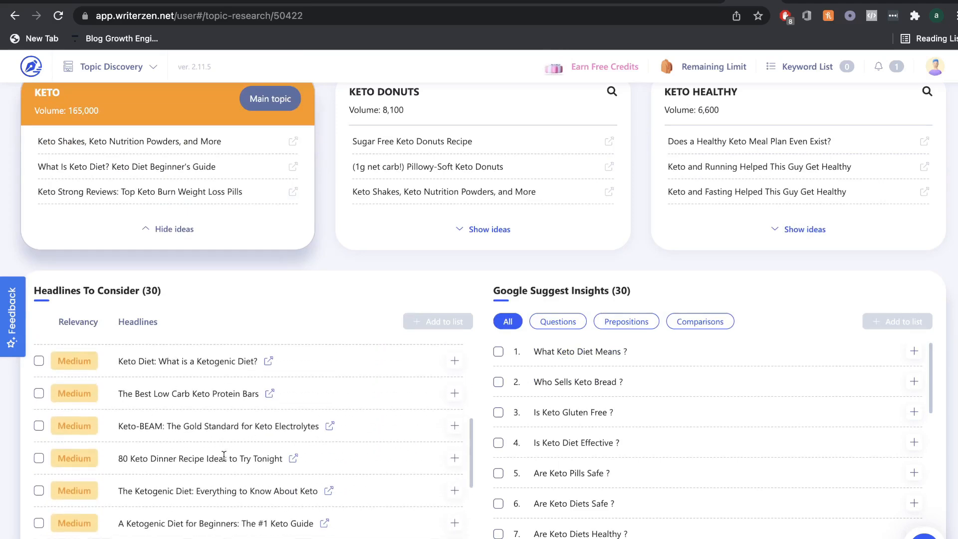
scroll(259, 328, up, 4)
scroll(170, 454, down, 1)
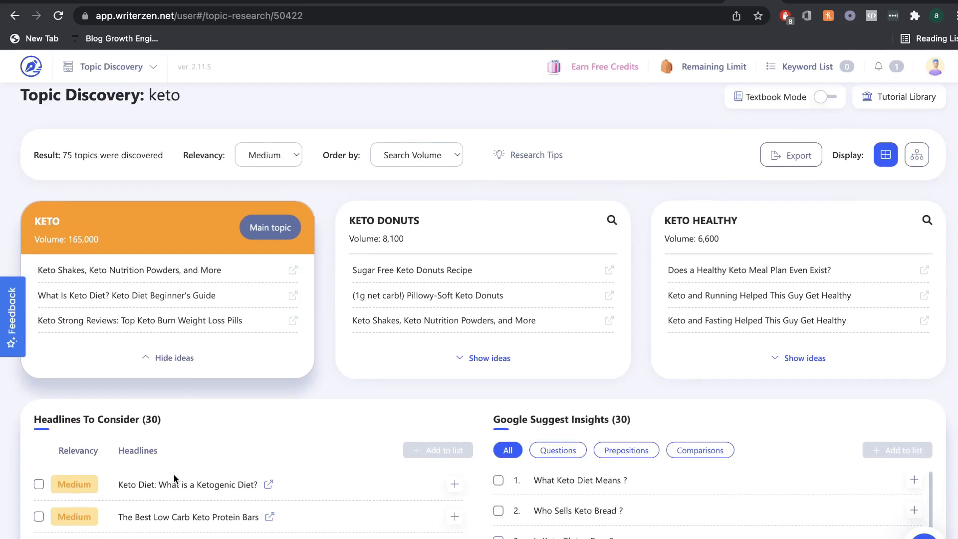
scroll(233, 421, down, 4)
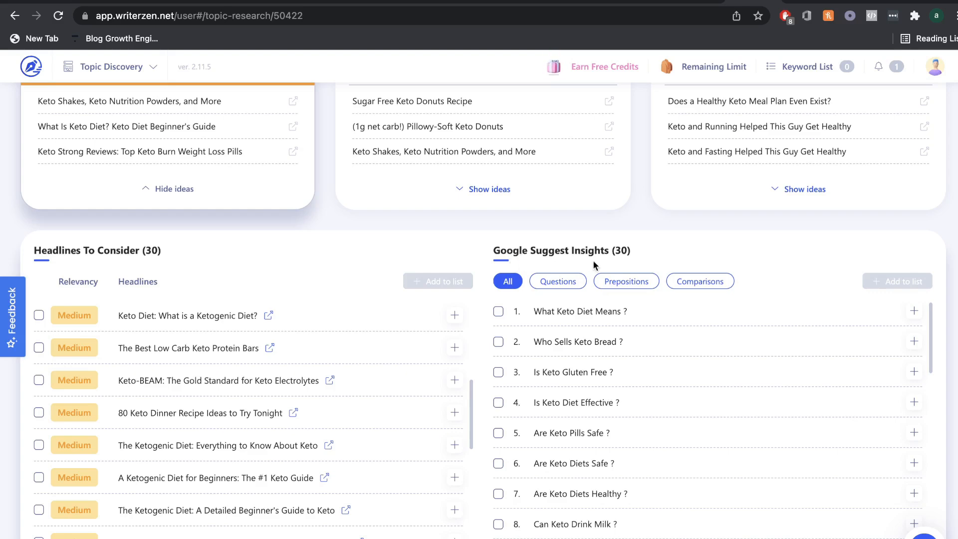
Step: Examine the full list of Google Suggest insights for the Keto topic
scroll(599, 266, down, 1)
scroll(613, 320, up, 1)
scroll(620, 344, down, 1)
scroll(622, 347, up, 1)
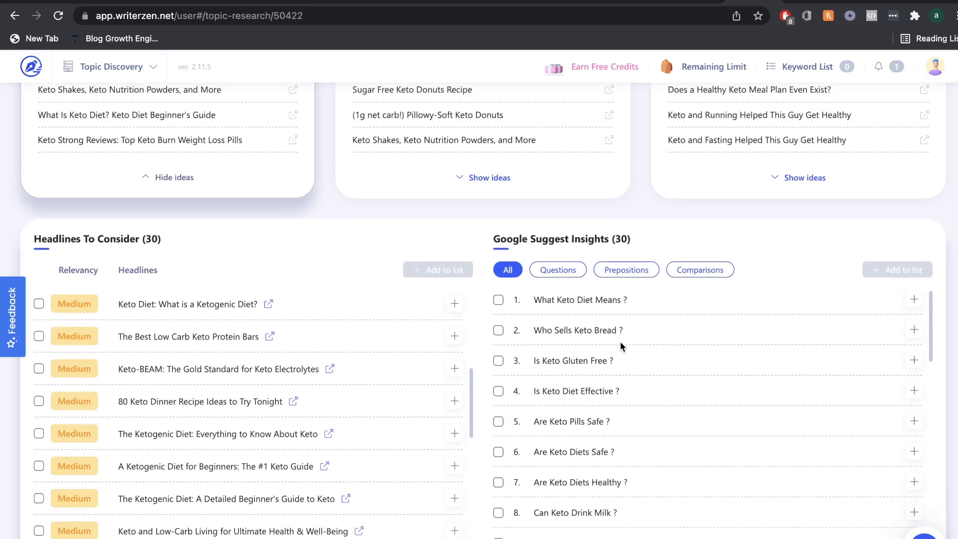
scroll(597, 394, down, 5)
scroll(597, 393, up, 5)
scroll(549, 370, up, 3)
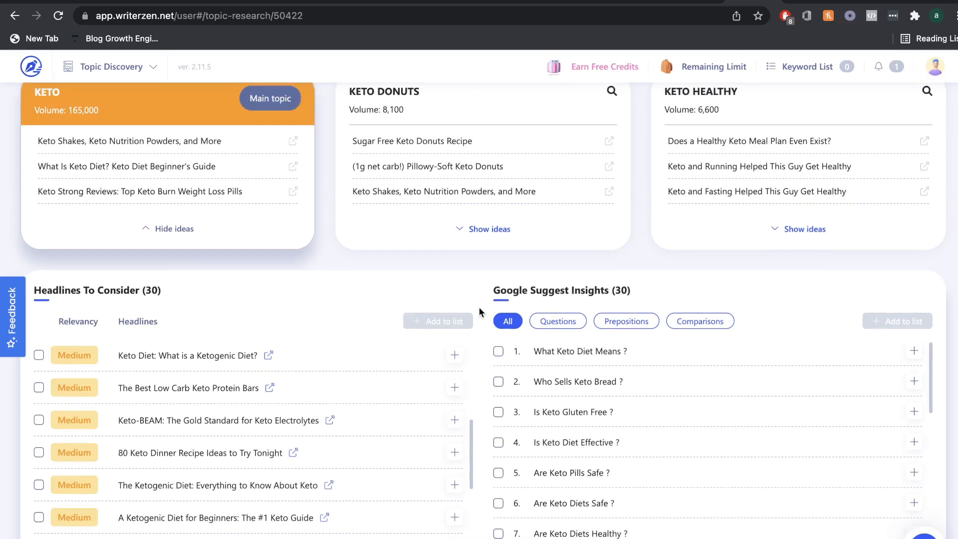
scroll(474, 328, down, 1)
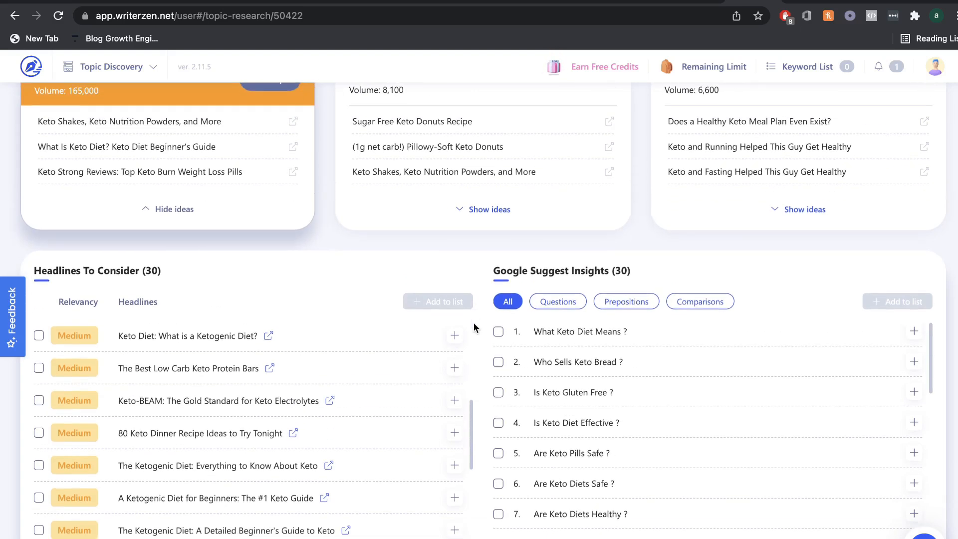
Step: Filter the Google Suggest insights by Questions, Prepositions and Comparisons in turn, and read the suggestions
click(568, 304)
scroll(582, 384, up, 1)
scroll(641, 307, down, 1)
click(627, 264)
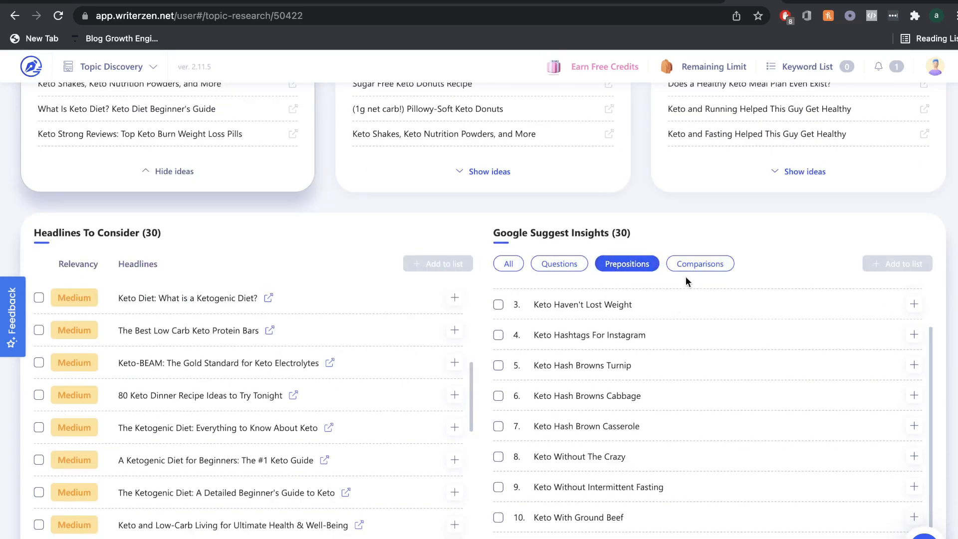
click(696, 264)
scroll(645, 397, down, 2)
scroll(644, 398, up, 8)
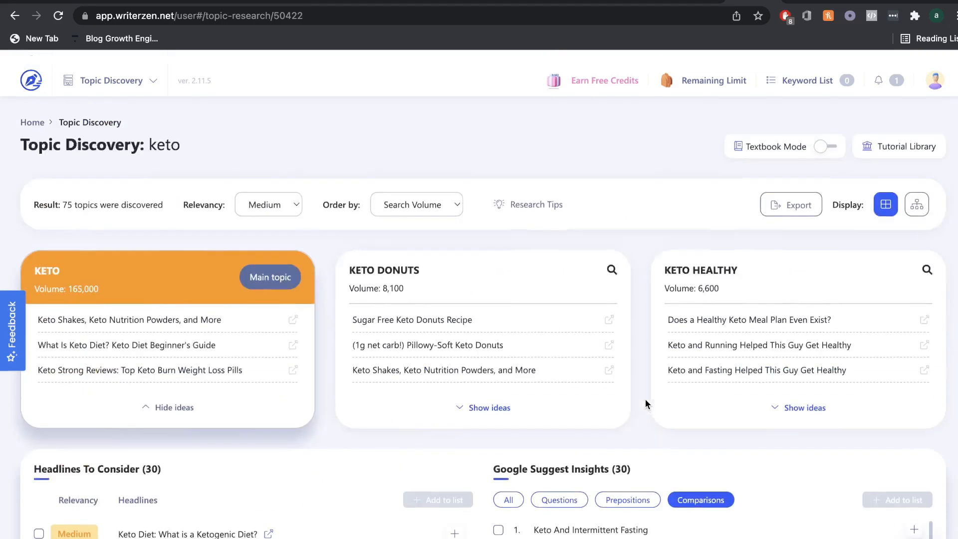
scroll(640, 358, down, 6)
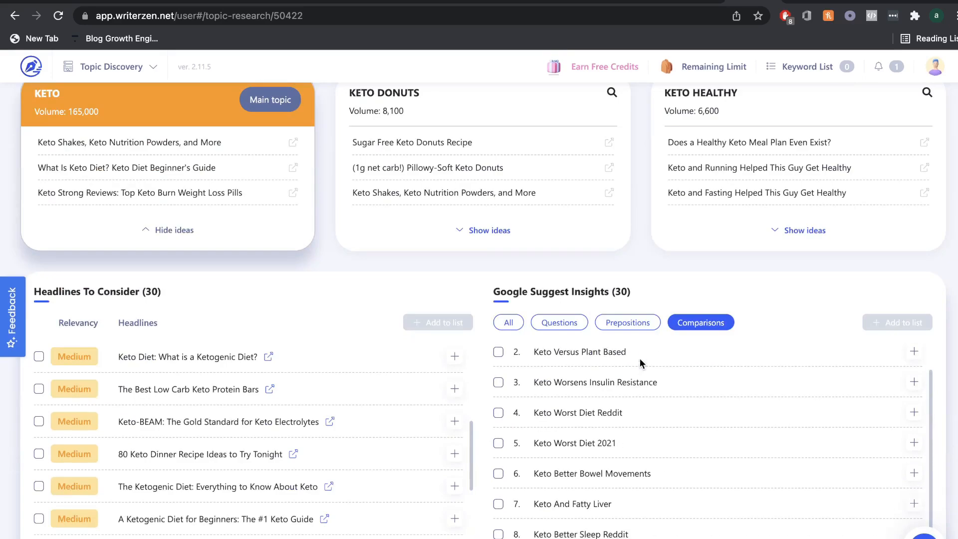
Step: Hide the ideas of the main Keto topic
scroll(314, 368, up, 2)
scroll(278, 199, up, 3)
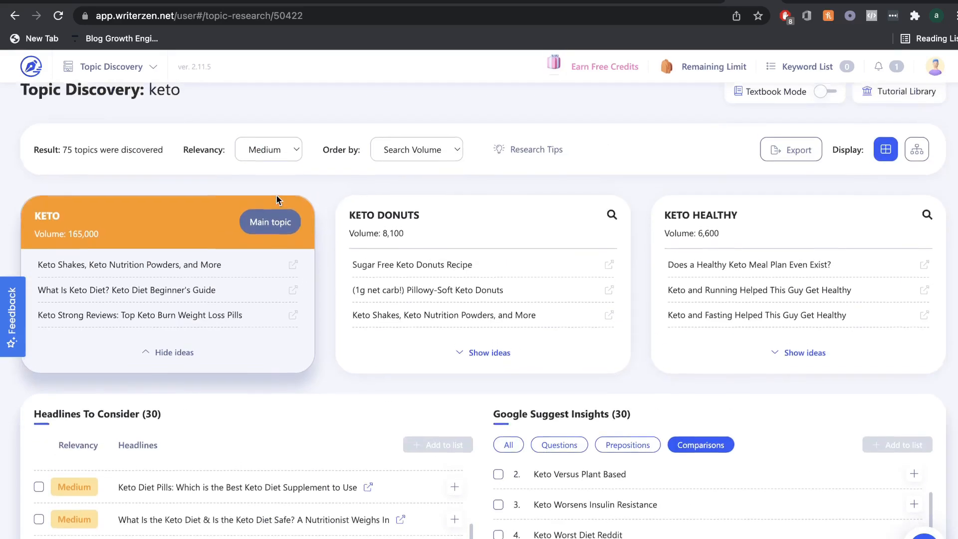
click(241, 254)
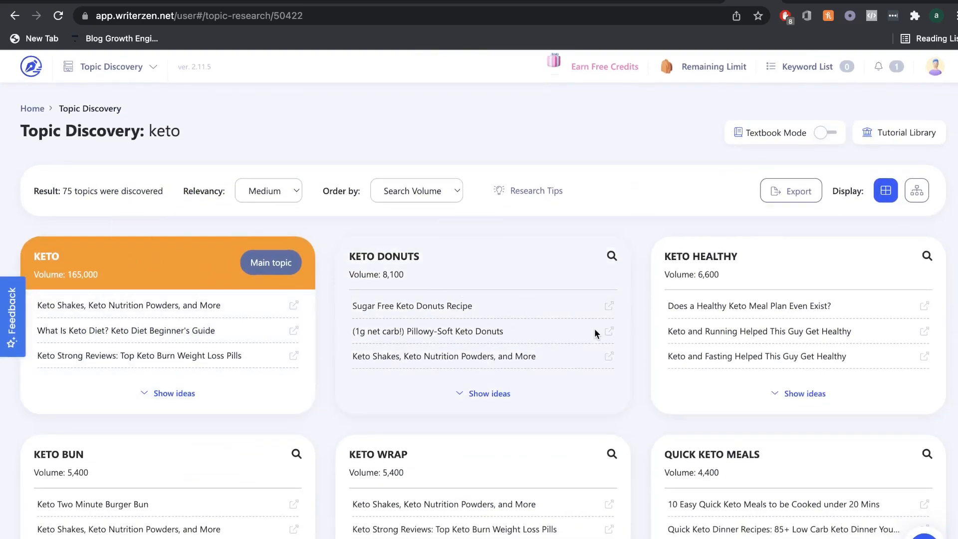
Step: Browse the discovered keto topics ordered by search volume, comparing their volumes and sample headlines down the list
scroll(594, 329, down, 2)
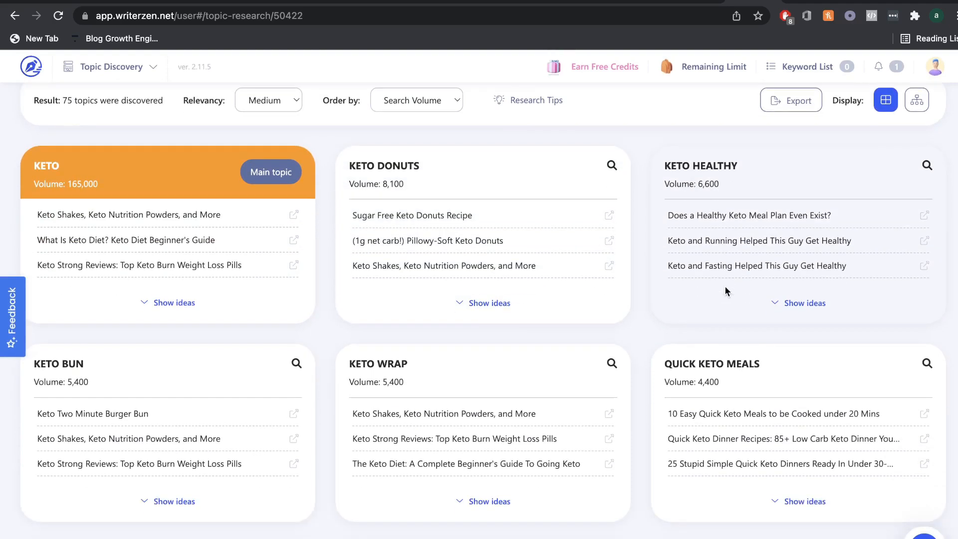
scroll(648, 313, down, 2)
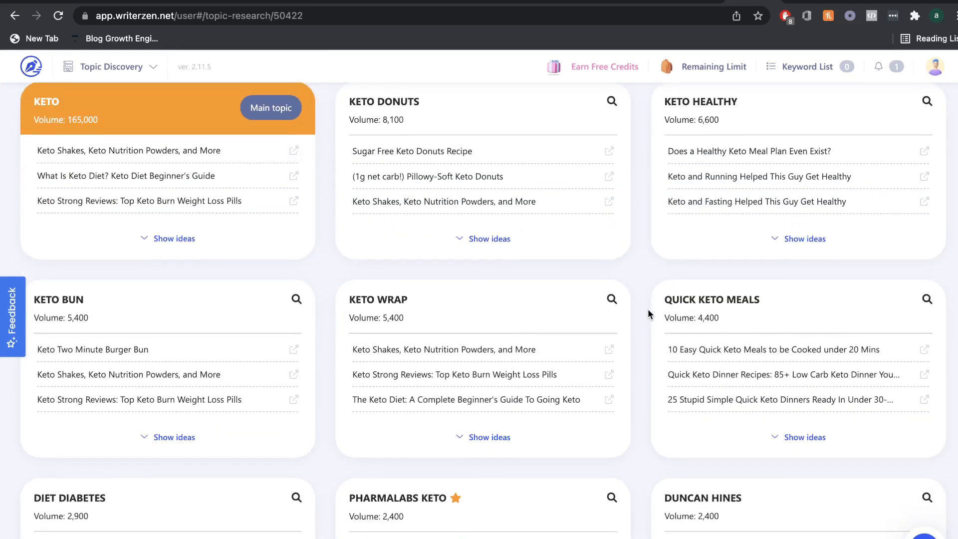
scroll(613, 294, up, 2)
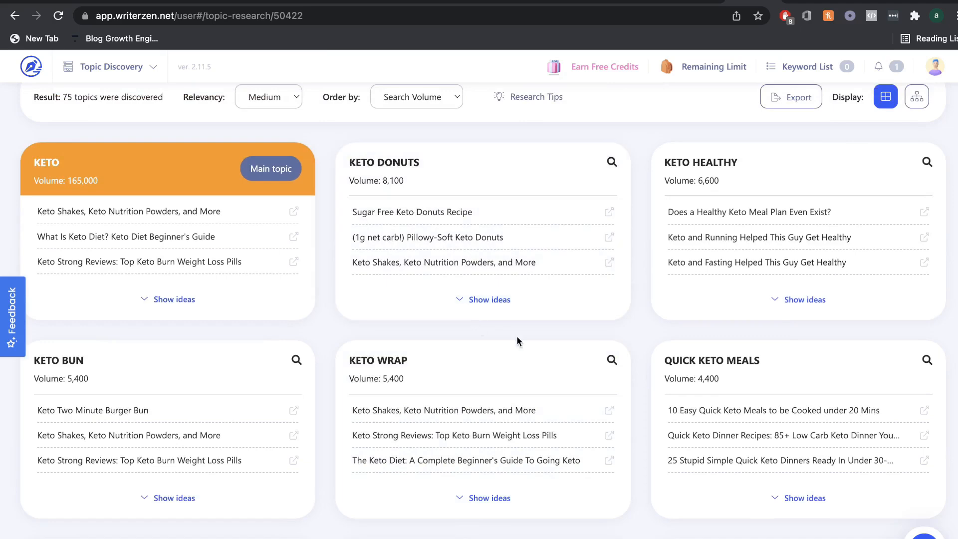
scroll(499, 346, up, 3)
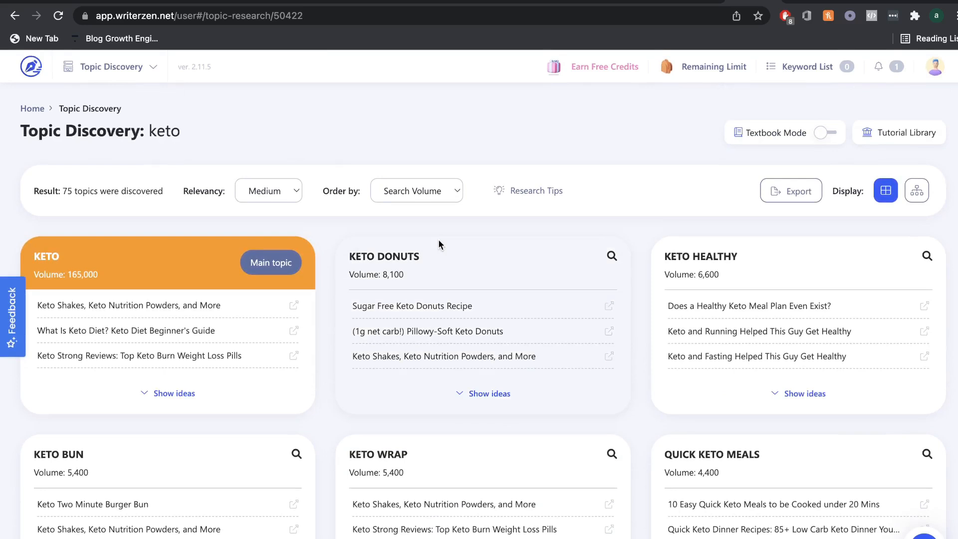
scroll(431, 376, down, 1)
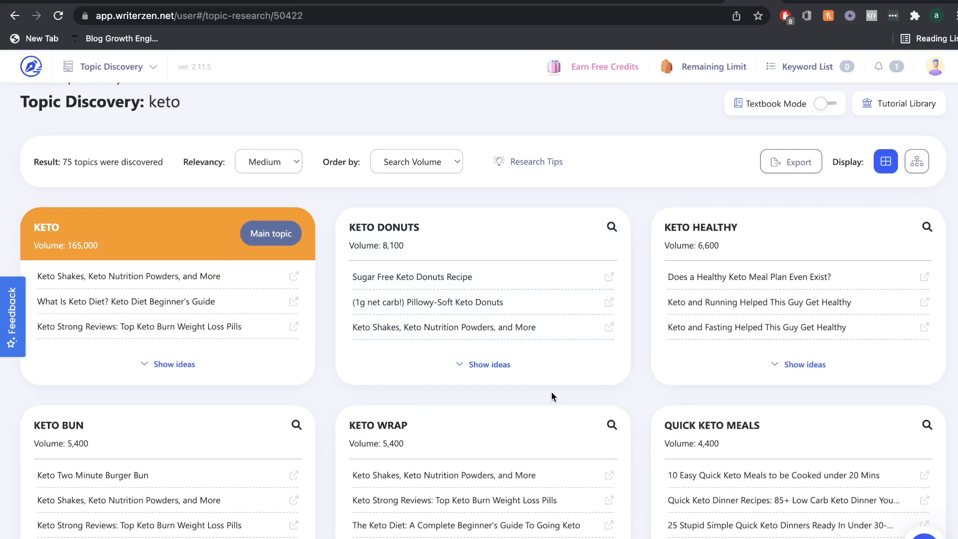
scroll(551, 393, down, 5)
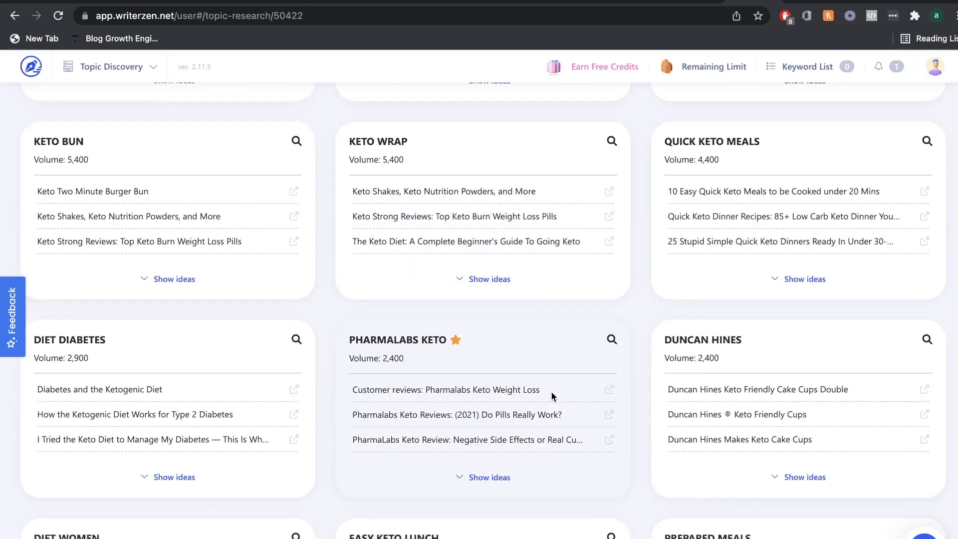
scroll(552, 395, down, 10)
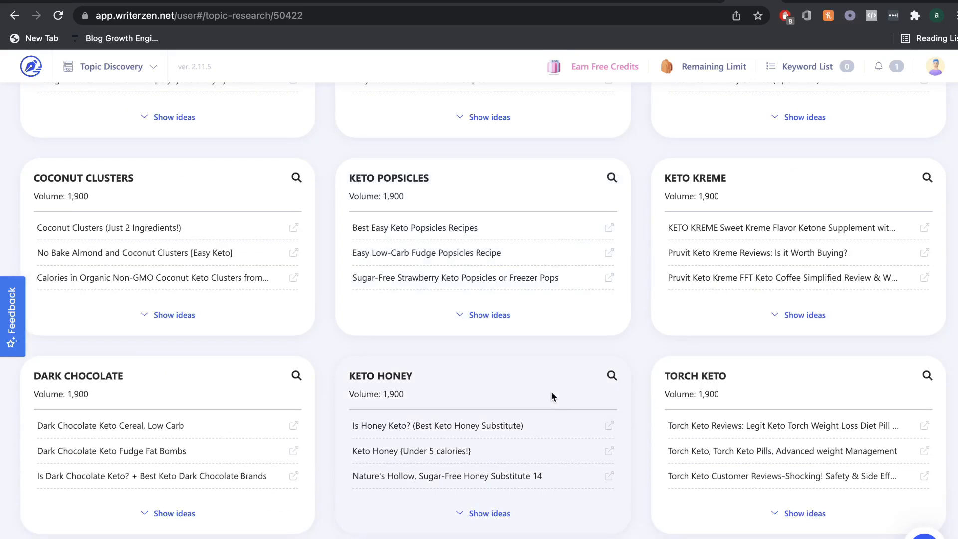
scroll(551, 397, down, 5)
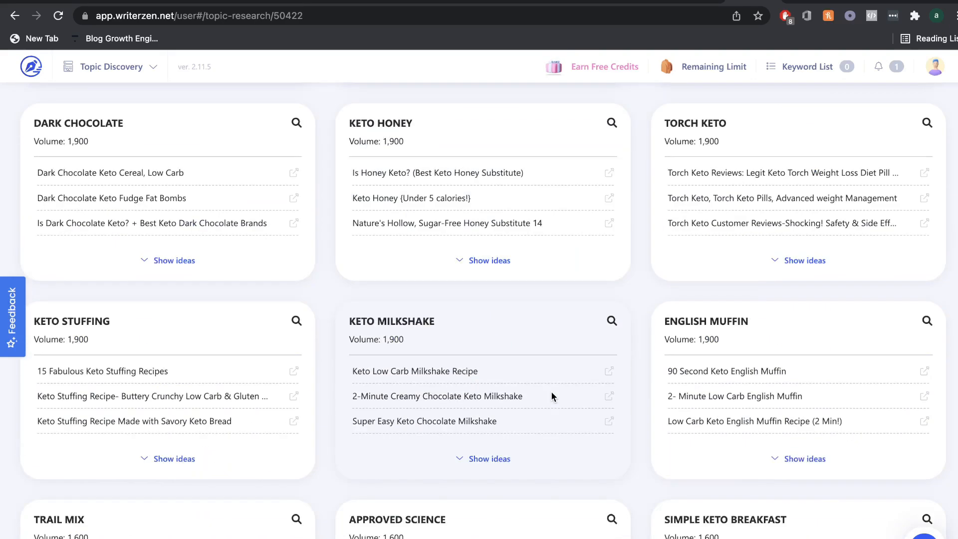
scroll(552, 392, down, 9)
scroll(551, 390, down, 9)
scroll(551, 391, down, 6)
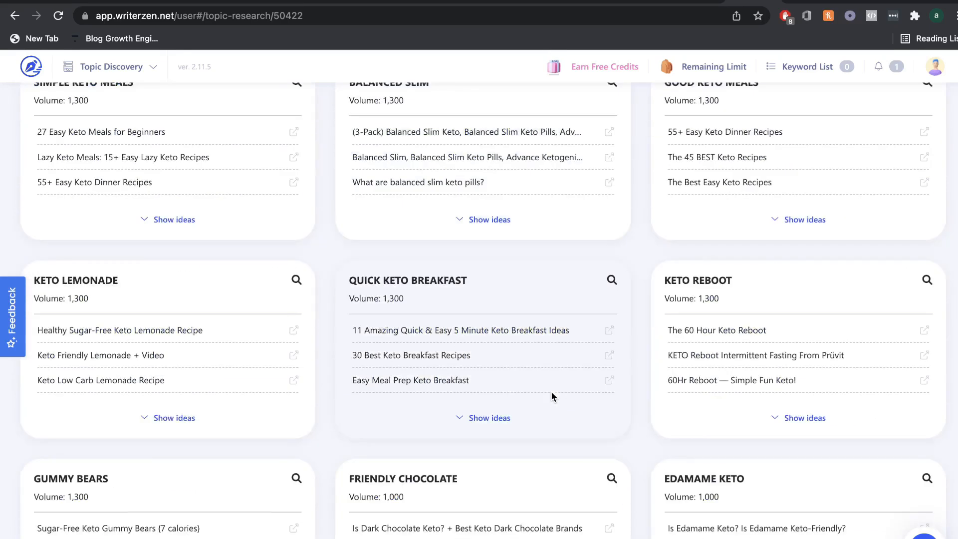
scroll(551, 393, down, 3)
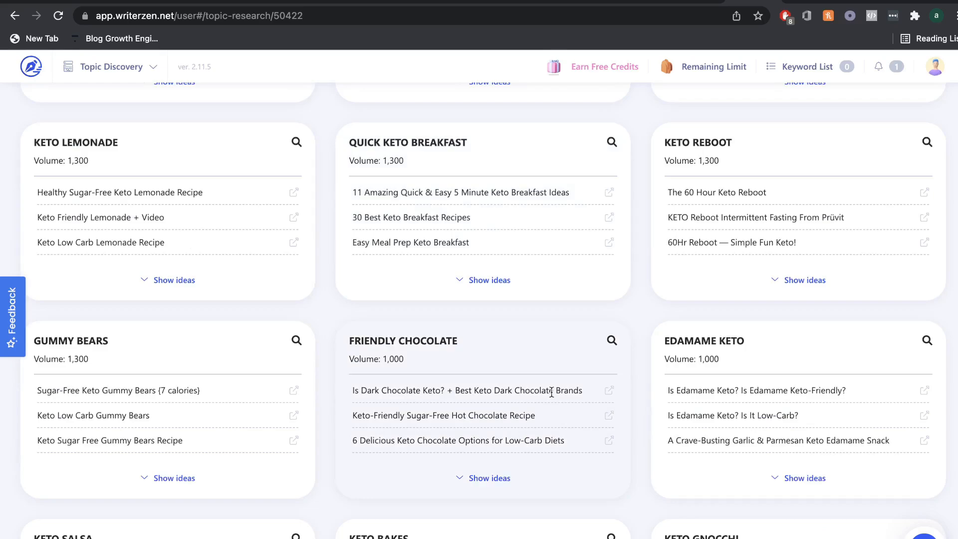
scroll(552, 392, down, 7)
scroll(551, 392, up, 20)
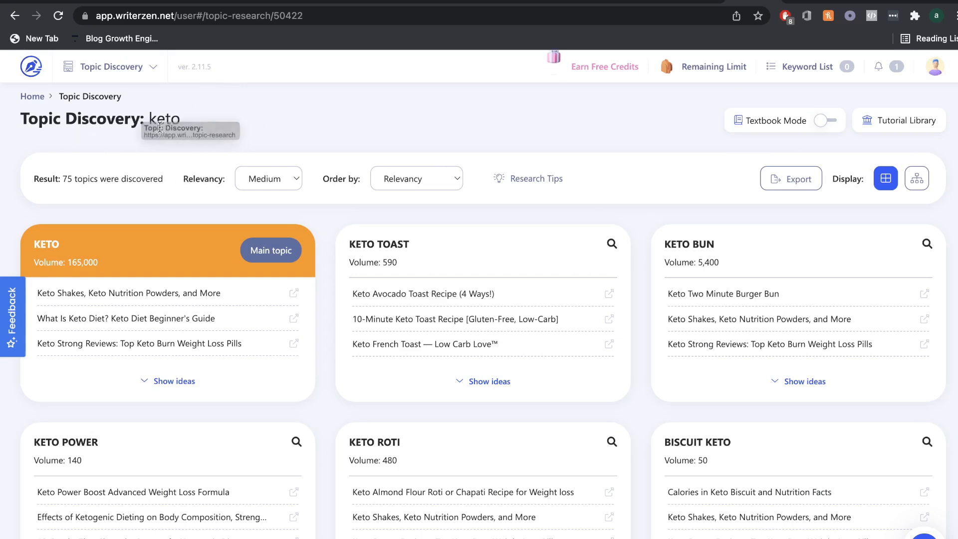
Step: Copy the Keto Bun topic name and run a new Topic Discovery search for it with United States and English
scroll(468, 277, down, 3)
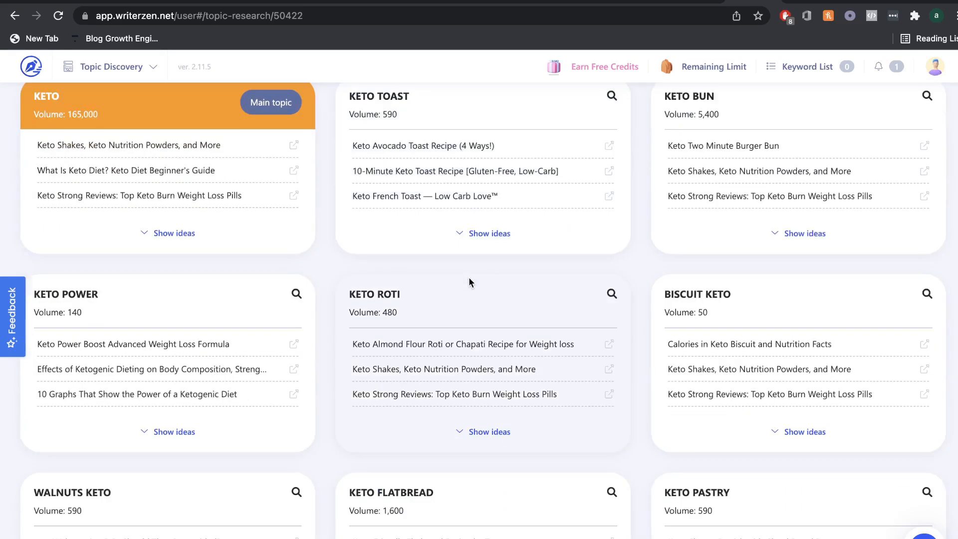
scroll(681, 278, up, 2)
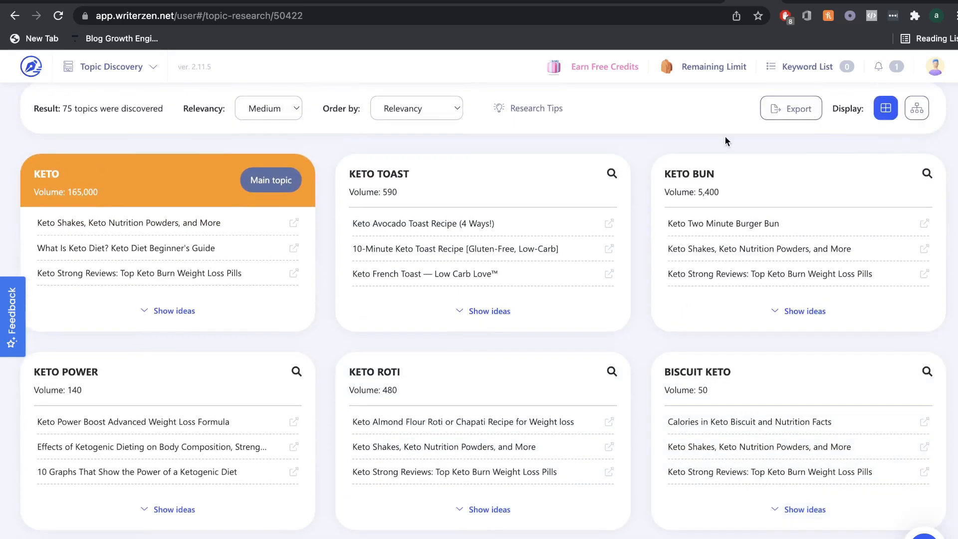
triple_click(687, 173)
key(super+c)
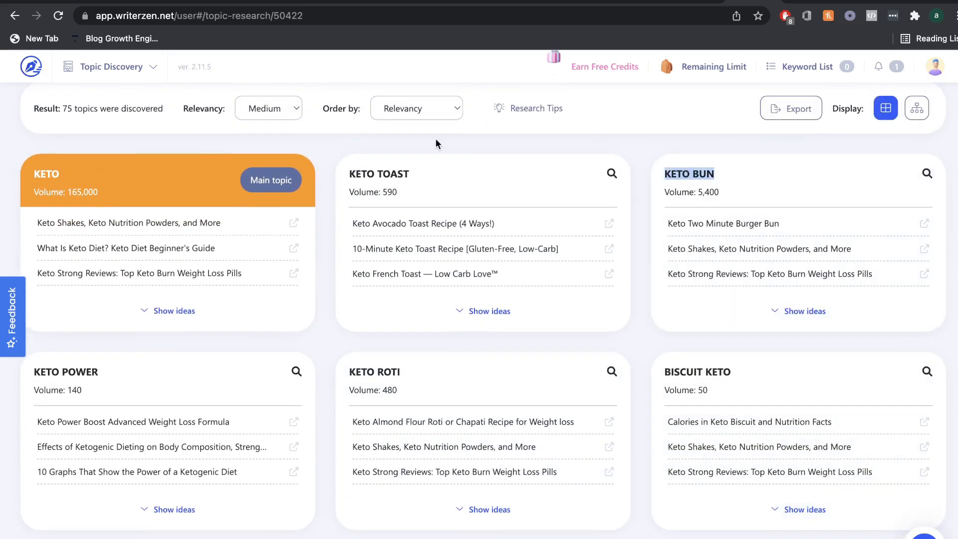
scroll(435, 138, up, 2)
click(70, 70)
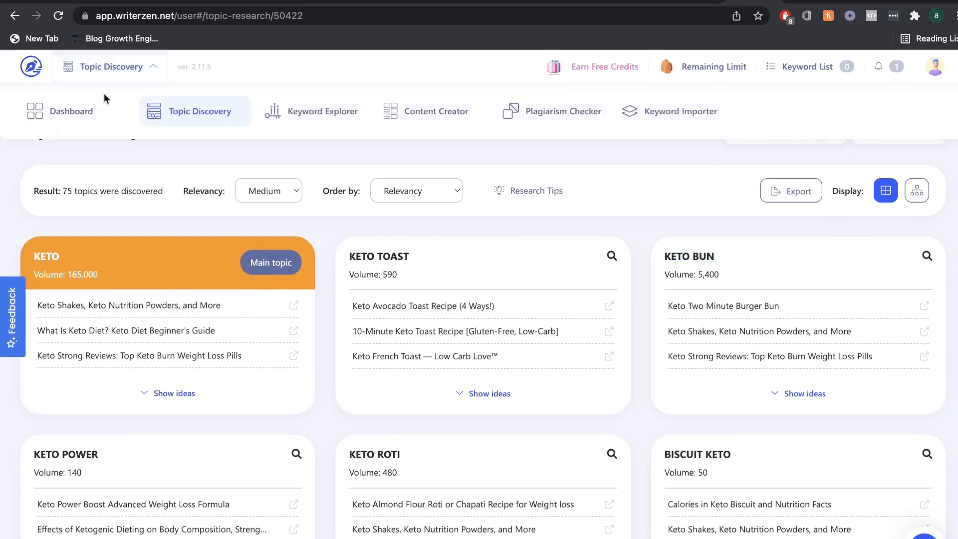
click(166, 112)
key(super+v)
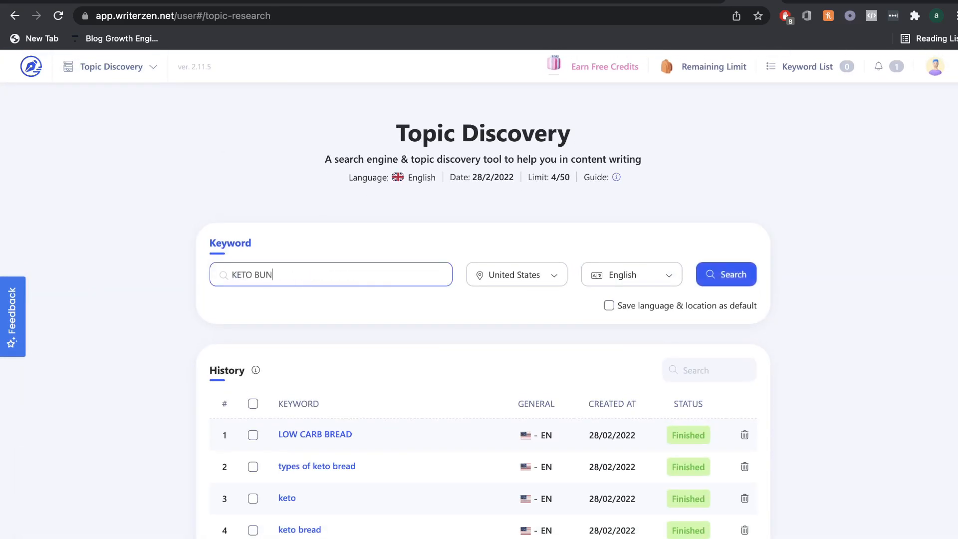
click(720, 275)
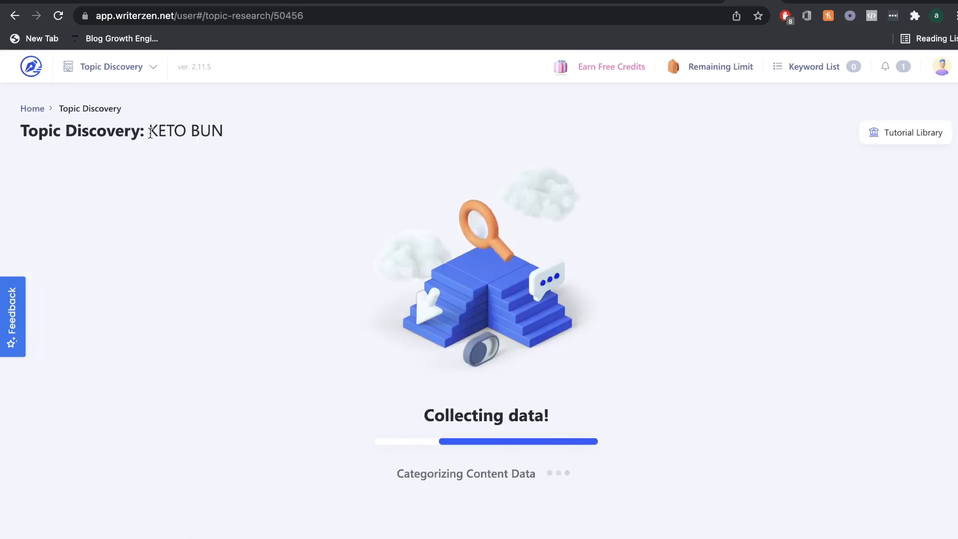
Step: Switch to the finished keto bread report and look over its main topic and related topics
drag(150, 131, 20, 132)
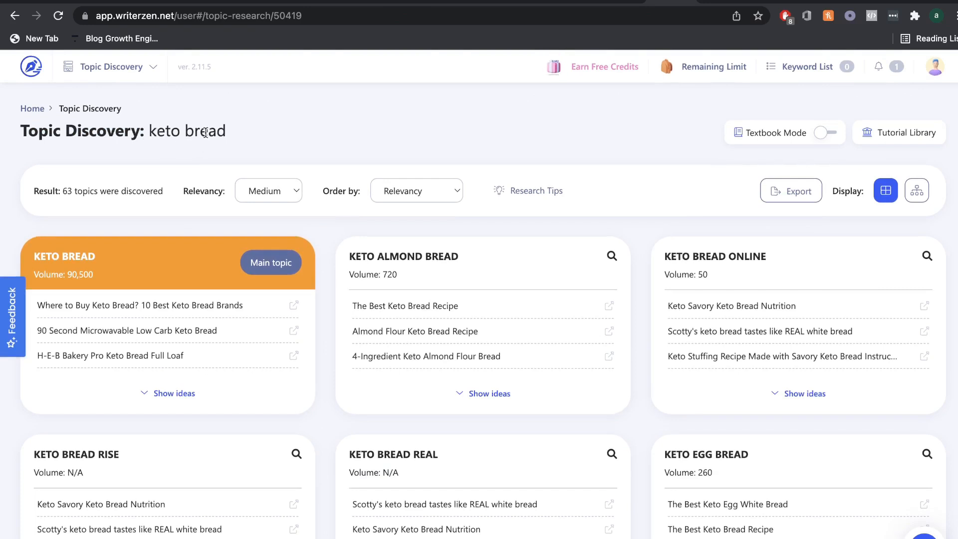
scroll(329, 257, down, 3)
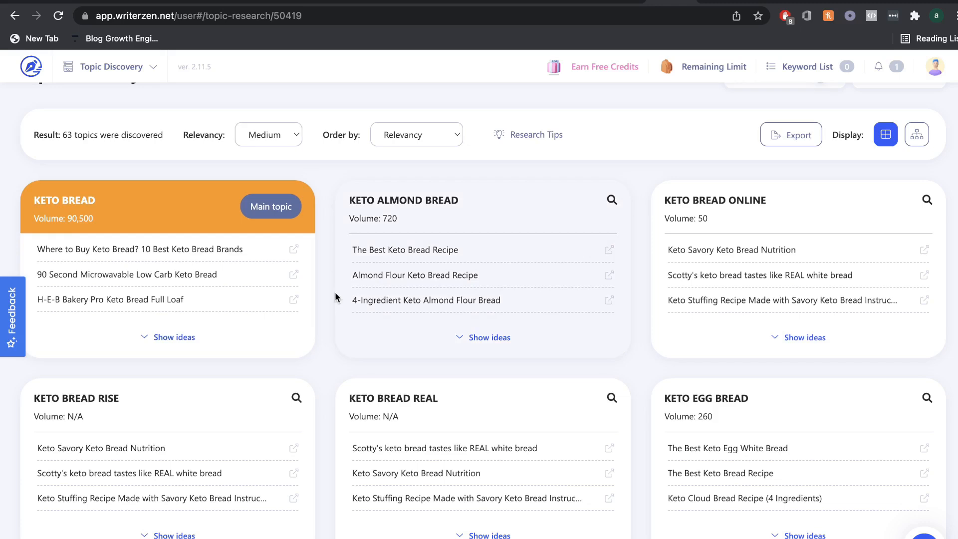
scroll(334, 292, up, 3)
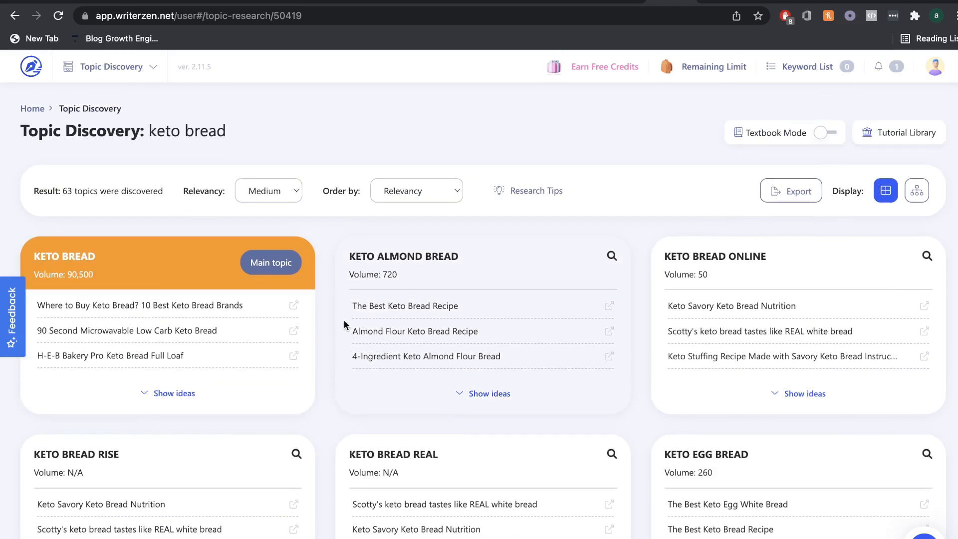
scroll(265, 293, down, 3)
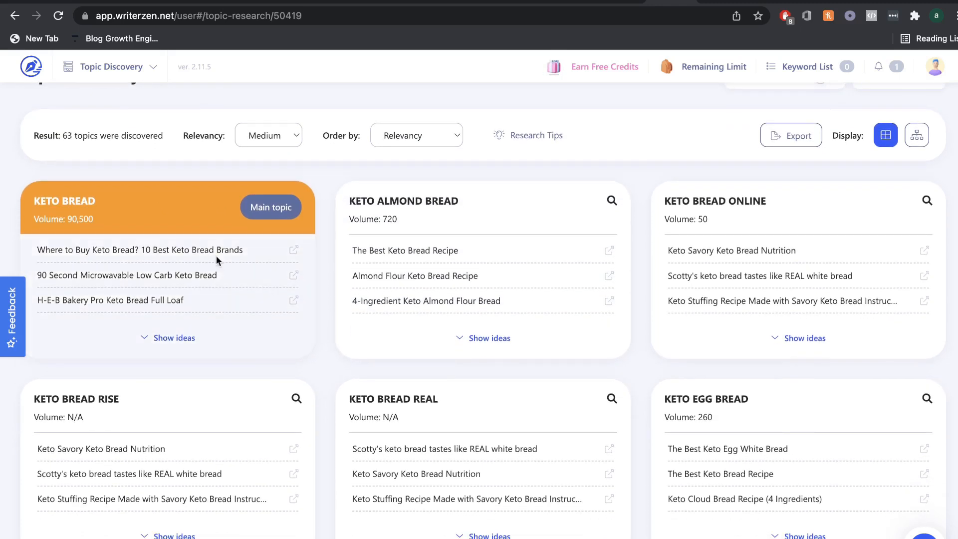
scroll(125, 242, up, 3)
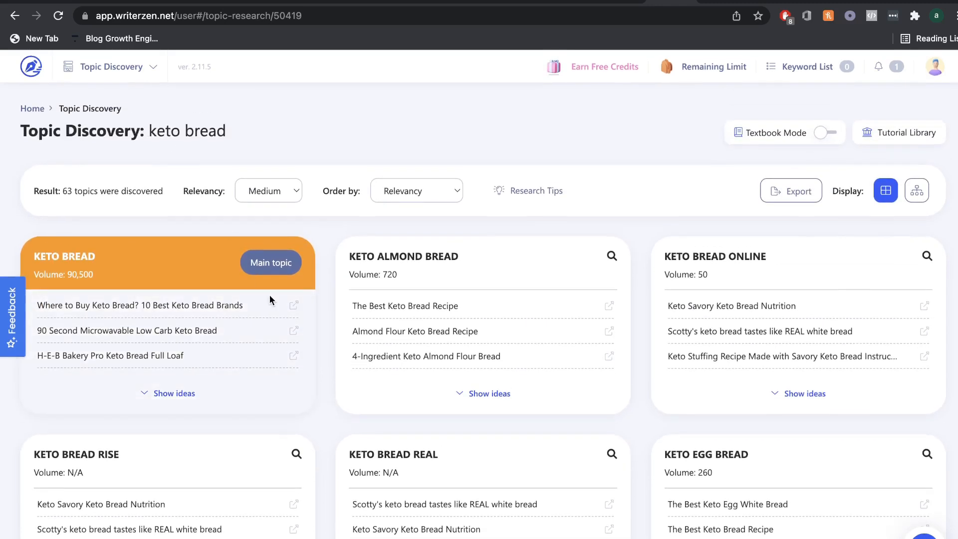
Step: Browse the discovered keto bread topics down to Cauliflower Bread, comparing their search volumes and sample headlines
scroll(299, 289, down, 2)
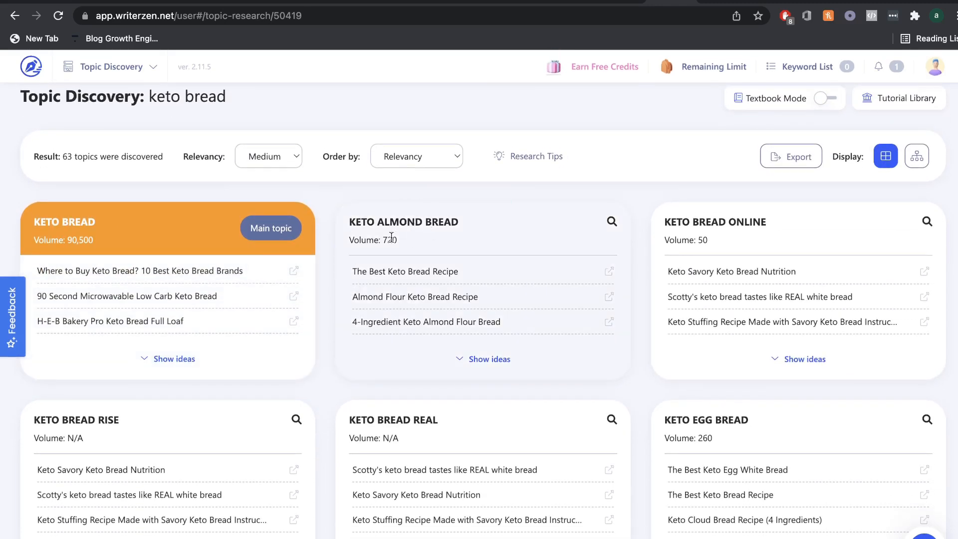
scroll(482, 235, down, 3)
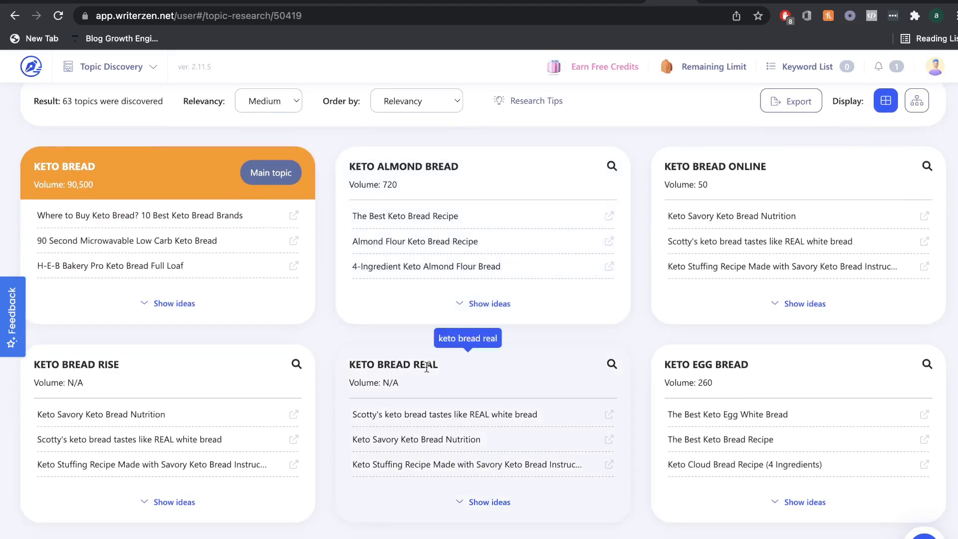
scroll(390, 329, down, 2)
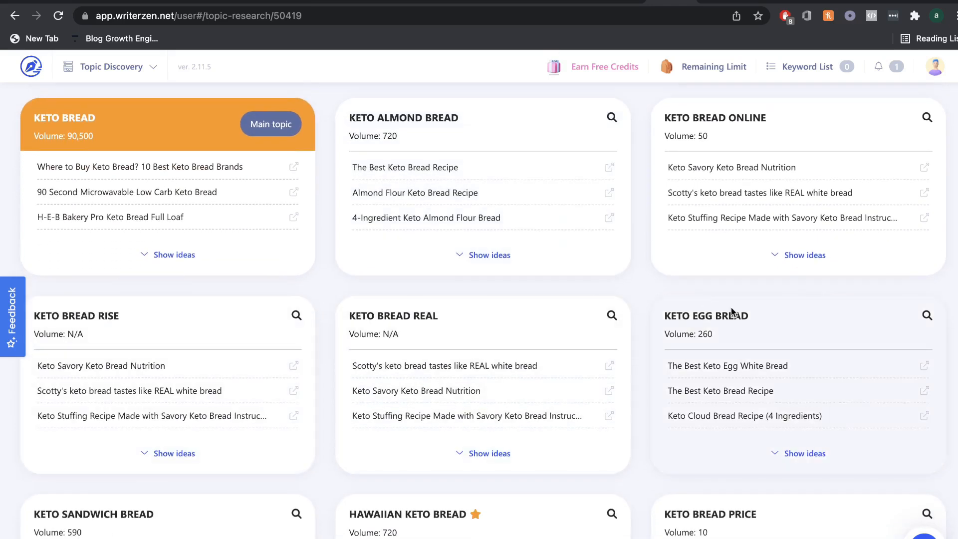
scroll(732, 314, down, 8)
scroll(486, 345, down, 2)
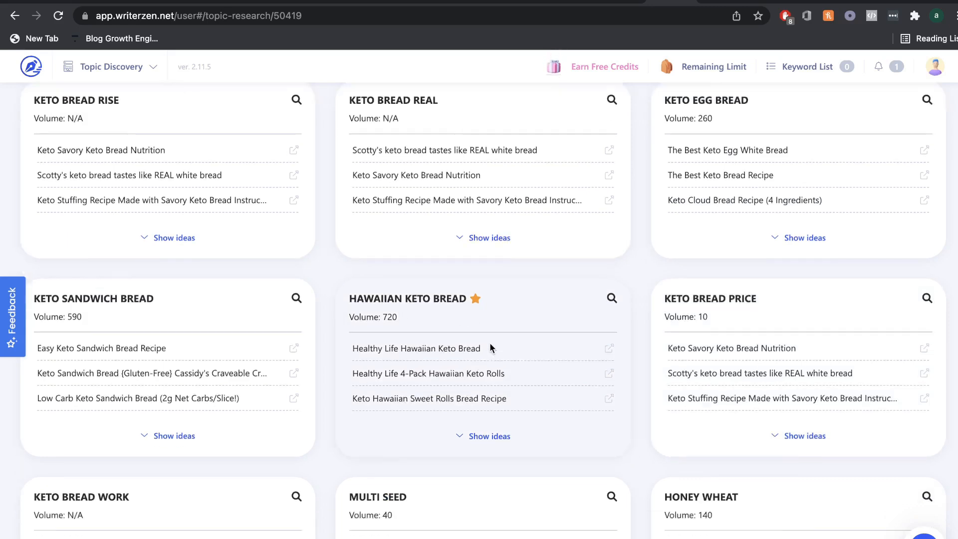
scroll(515, 278, down, 4)
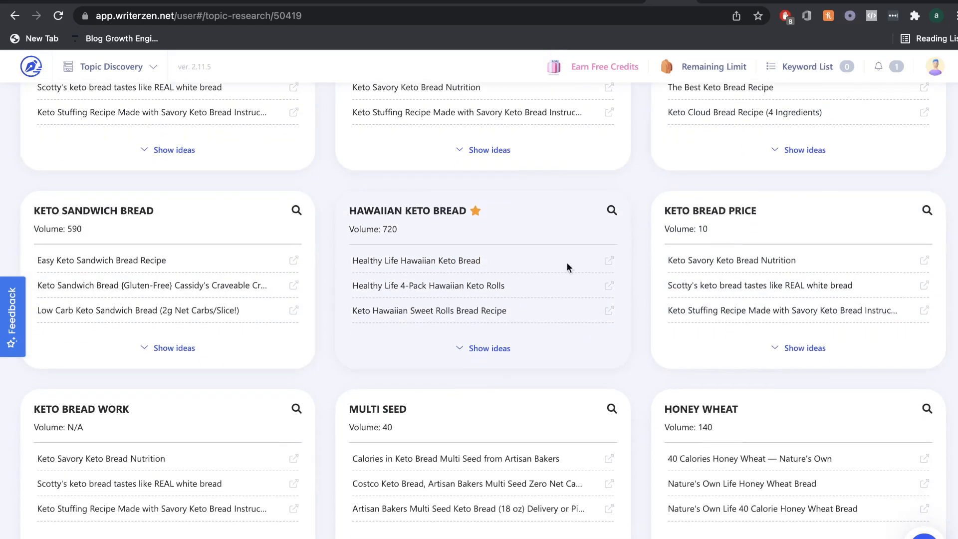
scroll(449, 292, down, 15)
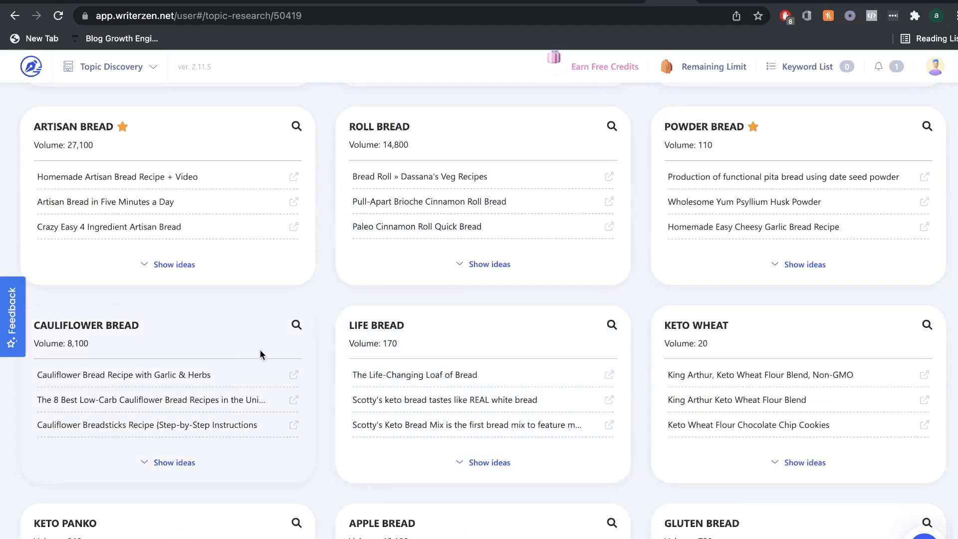
scroll(514, 372, down, 1)
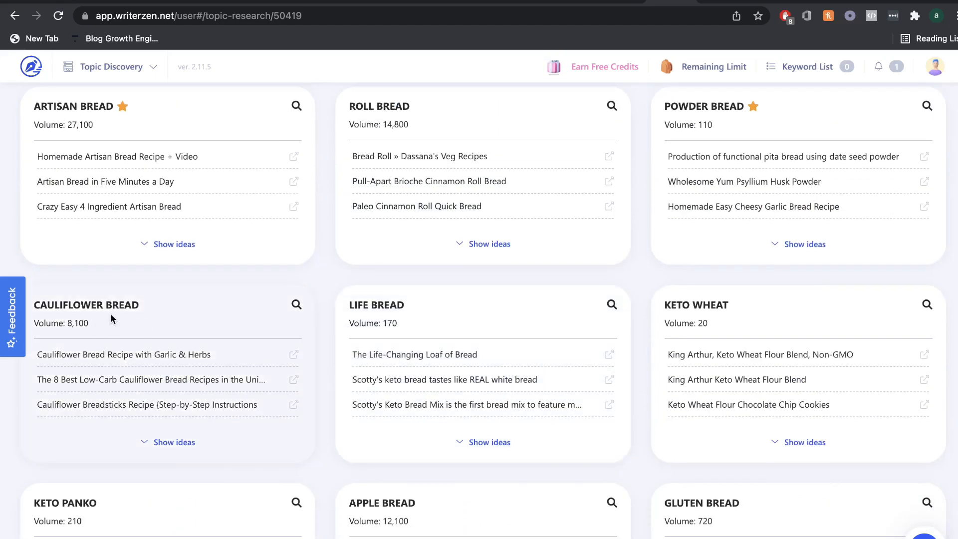
scroll(300, 369, up, 15)
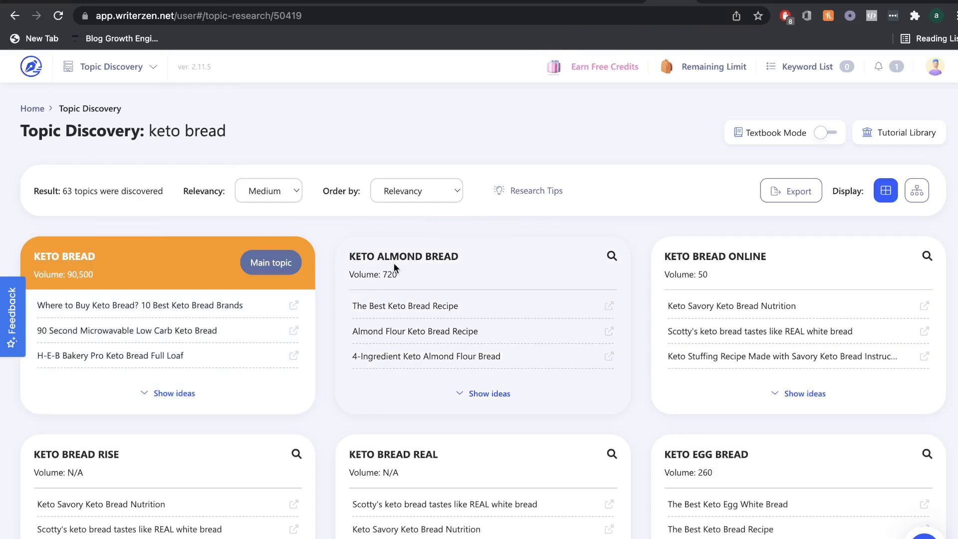
scroll(468, 258, down, 3)
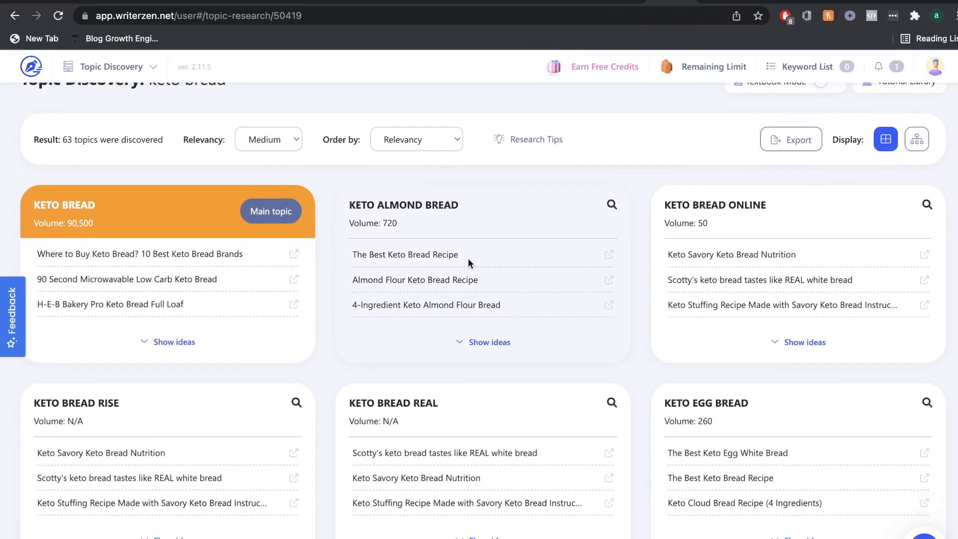
scroll(468, 258, down, 4)
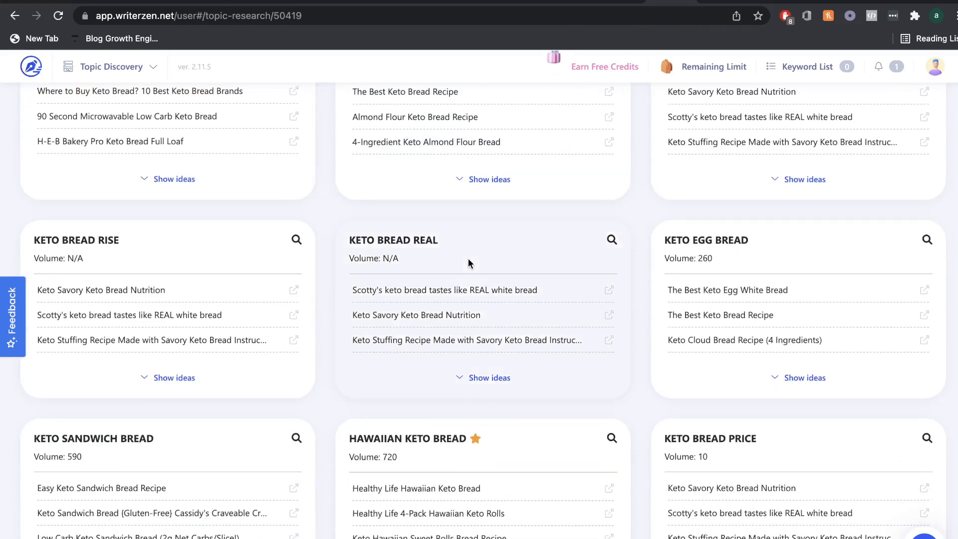
scroll(269, 340, down, 1)
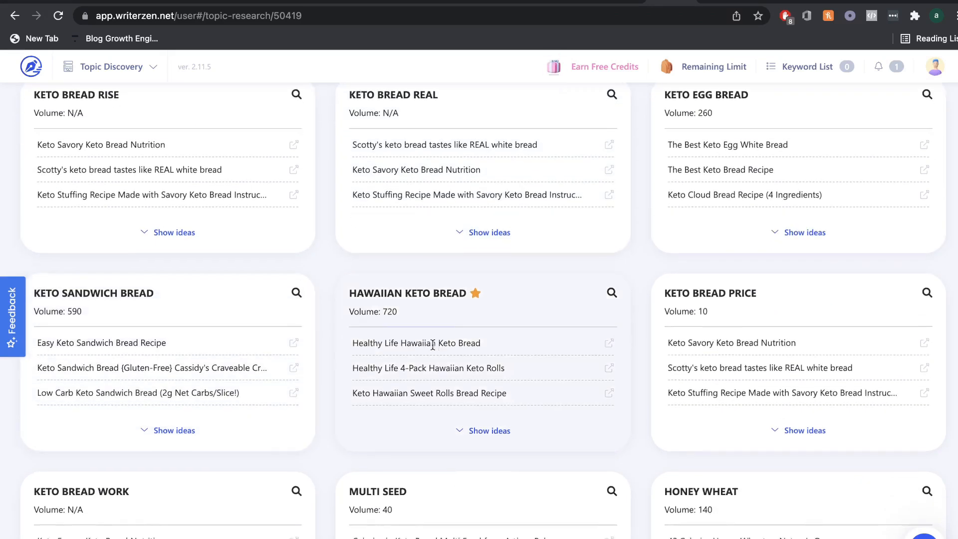
scroll(432, 344, down, 1)
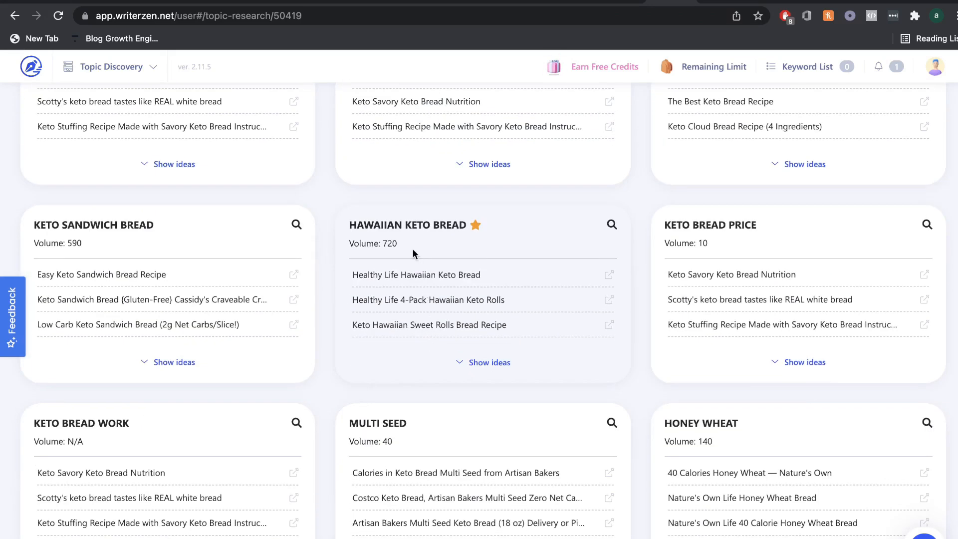
scroll(433, 234, down, 18)
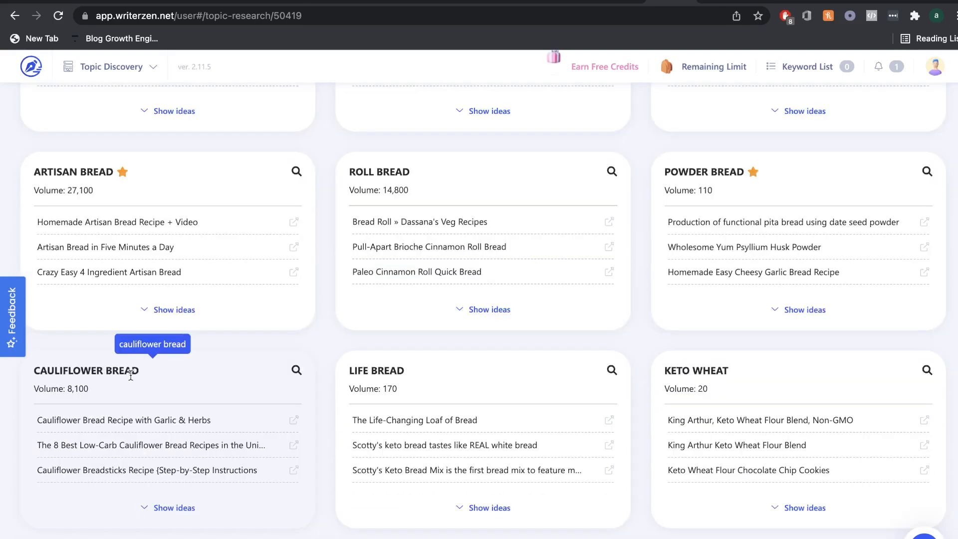
scroll(156, 379, up, 20)
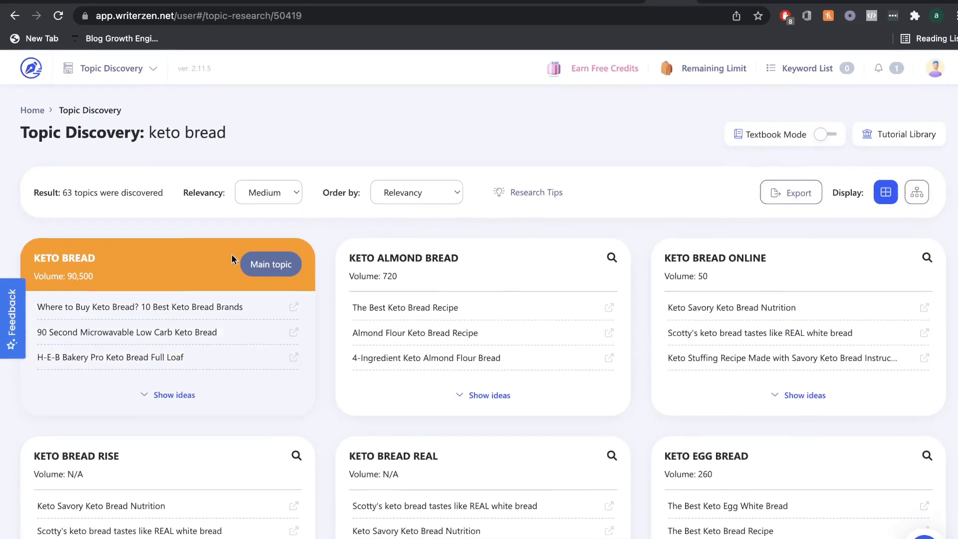
Step: Show the ideas of the main Keto Bread topic and look over its headlines and Google suggestions
click(162, 394)
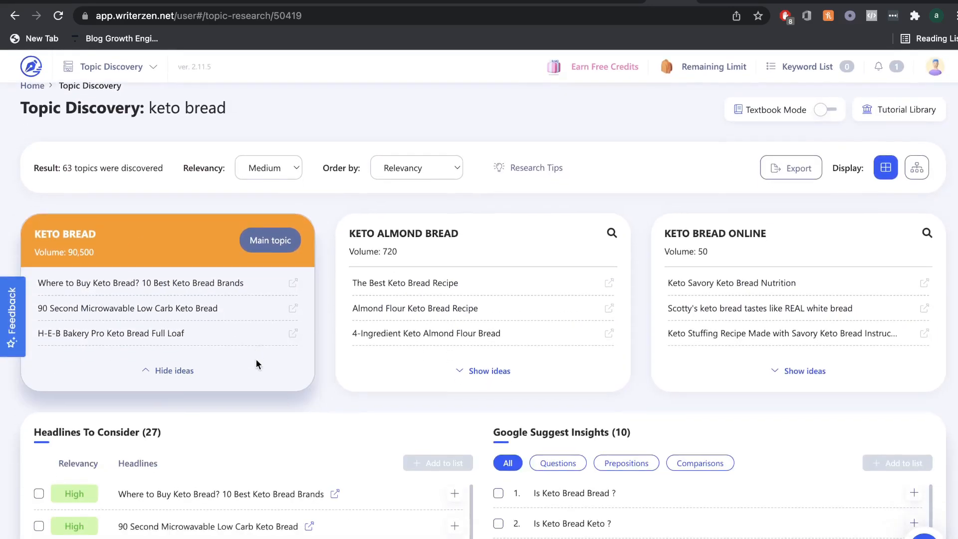
scroll(239, 352, down, 3)
scroll(238, 350, down, 2)
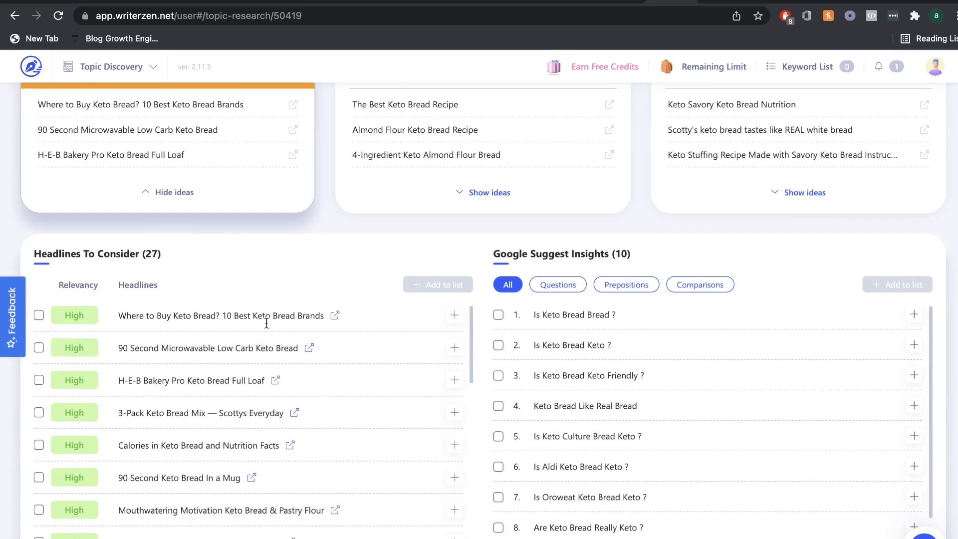
scroll(324, 245, down, 1)
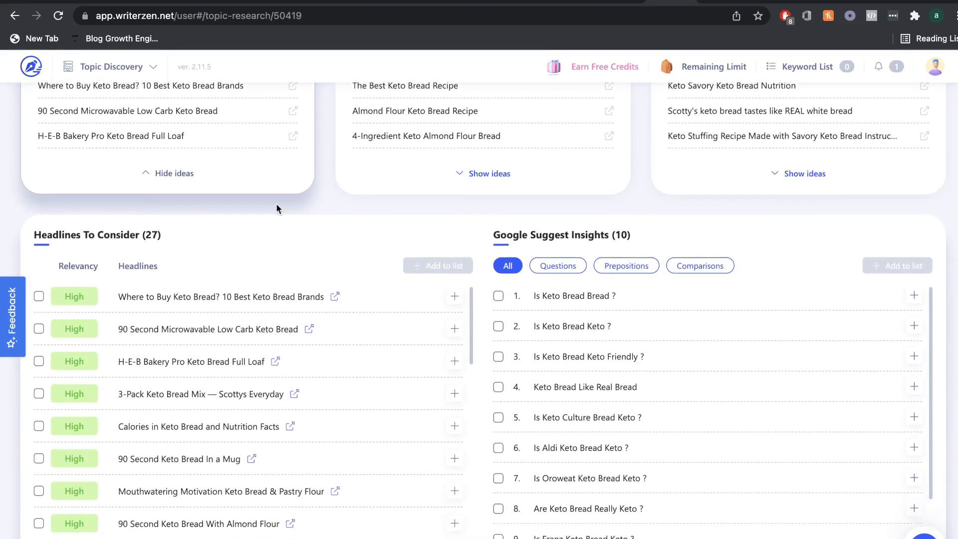
scroll(277, 208, up, 3)
scroll(276, 203, down, 1)
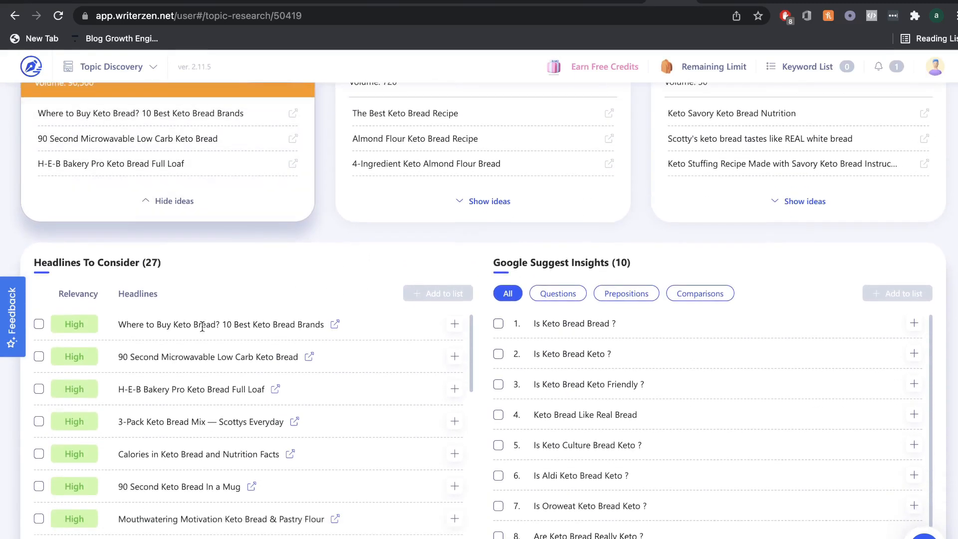
Step: Add the headline "Where to Buy Keto Bread? 10 Best Keto Bread Brands" to a new keyword list named "Keto bread headlines"
click(455, 324)
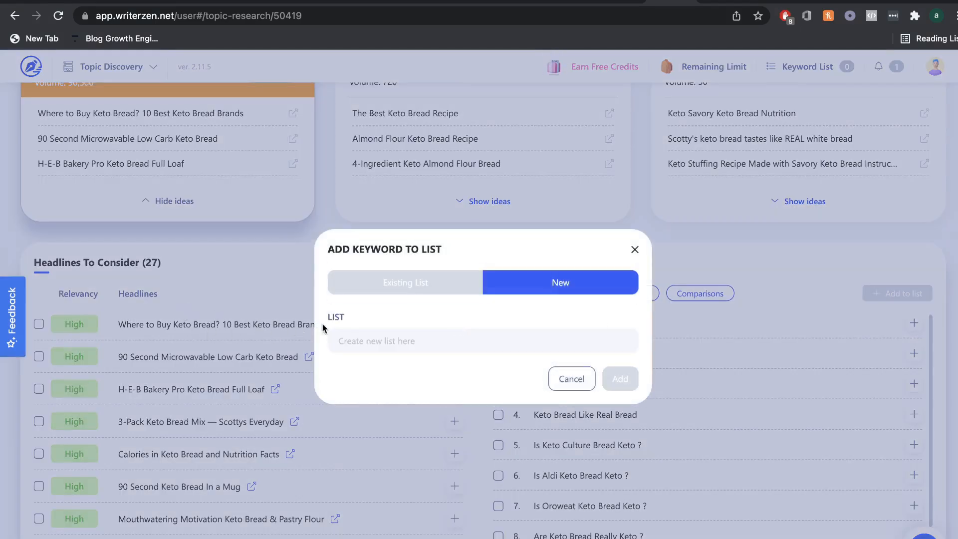
click(635, 249)
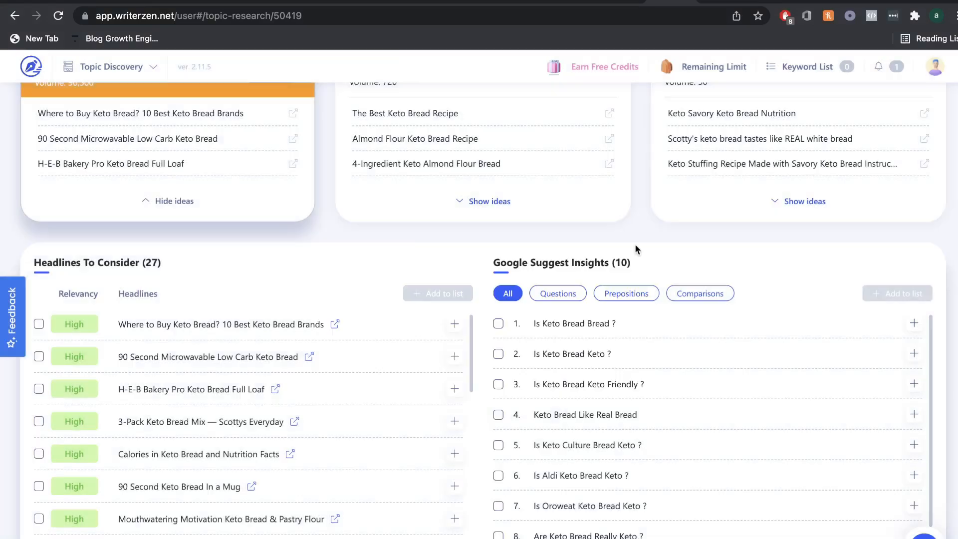
click(455, 323)
click(410, 334)
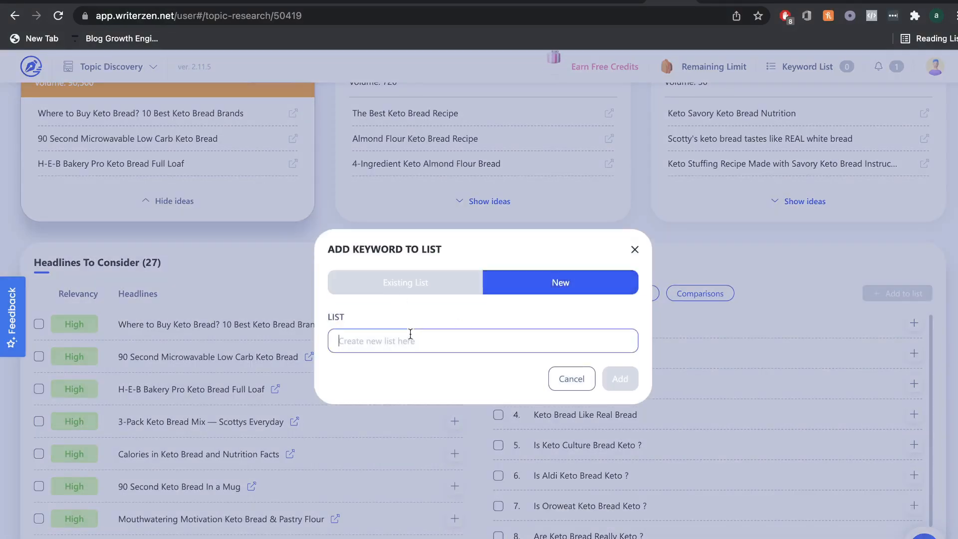
text(Keto)
key(Return)
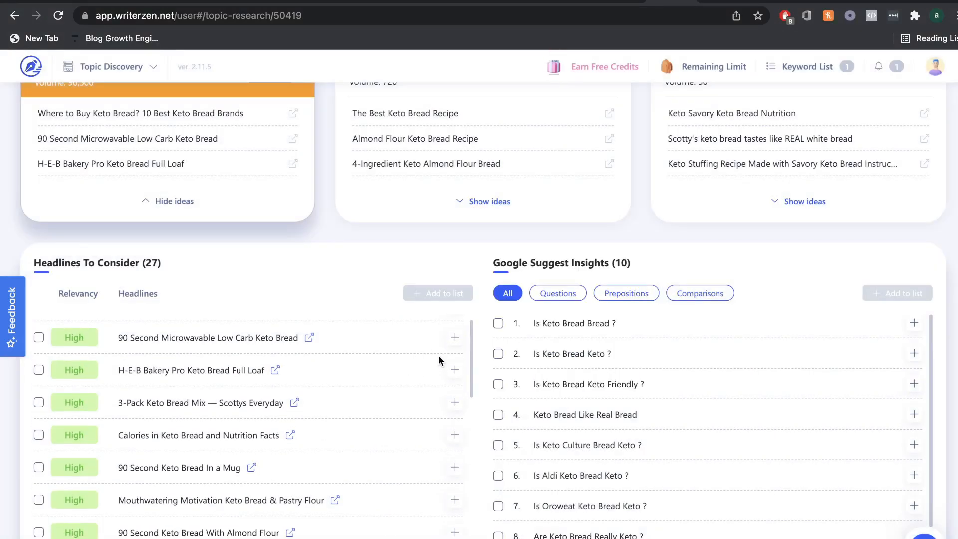
Step: Add the headline "90 Second Microwavable Low Carb Keto Bread" to the existing "Keto bread headlines" list
click(454, 338)
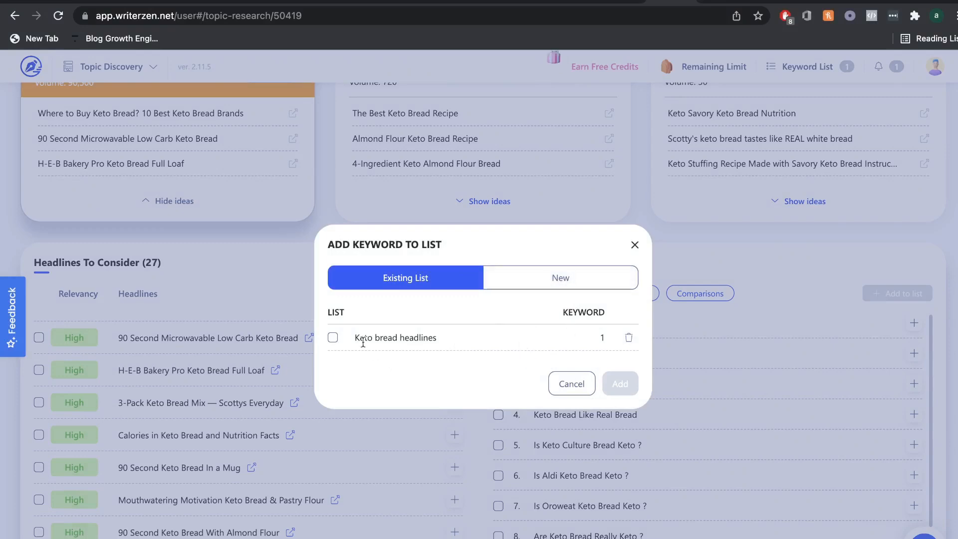
click(333, 337)
click(619, 382)
scroll(424, 384, down, 2)
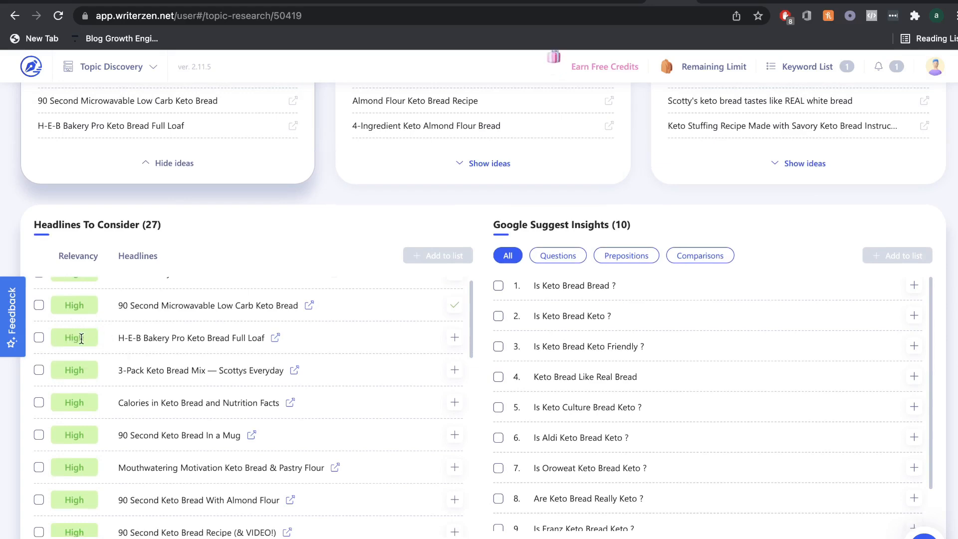
scroll(74, 339, down, 1)
scroll(655, 332, down, 1)
scroll(648, 349, up, 1)
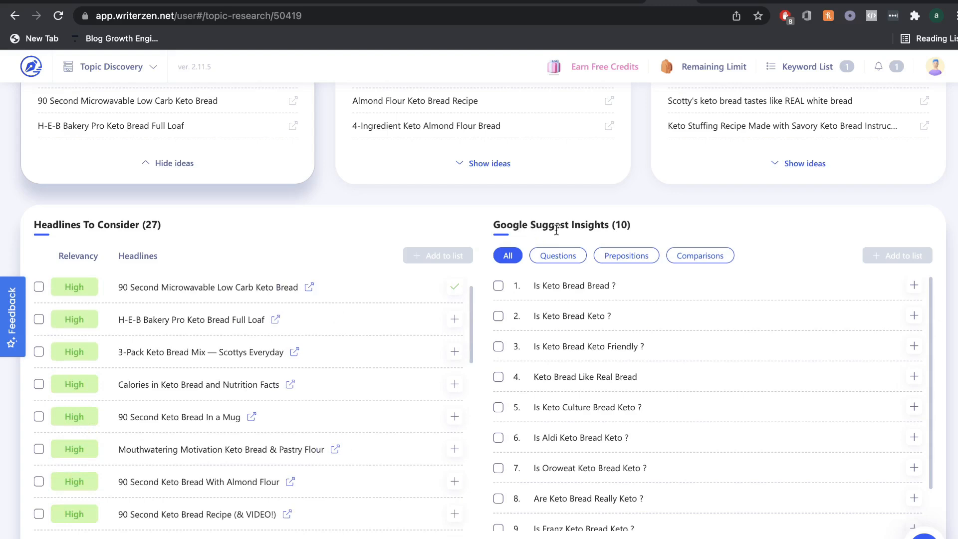
Step: Open the add-to-list dialog for the suggestion "Is Keto Bread Bread ?", cancel it, and read through the Google suggestions
click(913, 285)
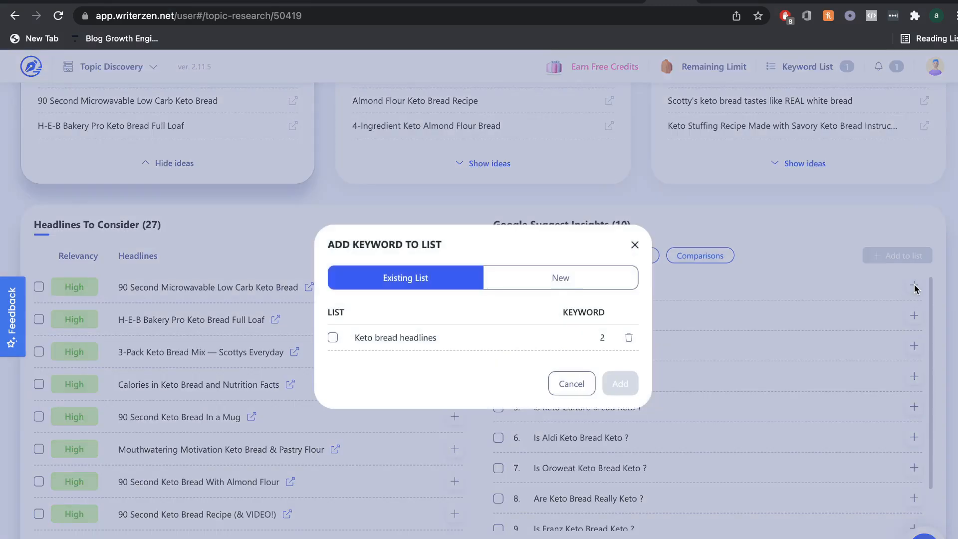
click(635, 245)
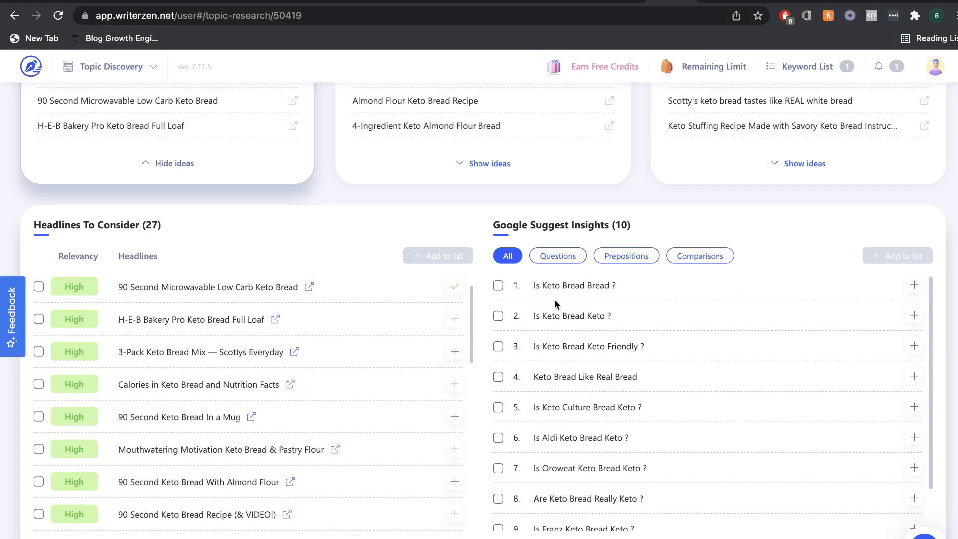
scroll(567, 293, up, 2)
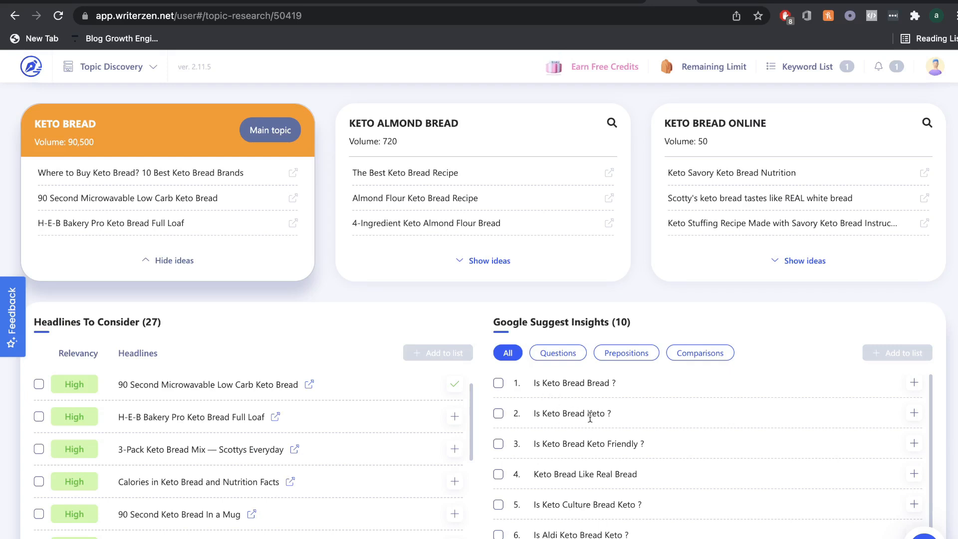
scroll(574, 413, down, 1)
scroll(604, 419, down, 1)
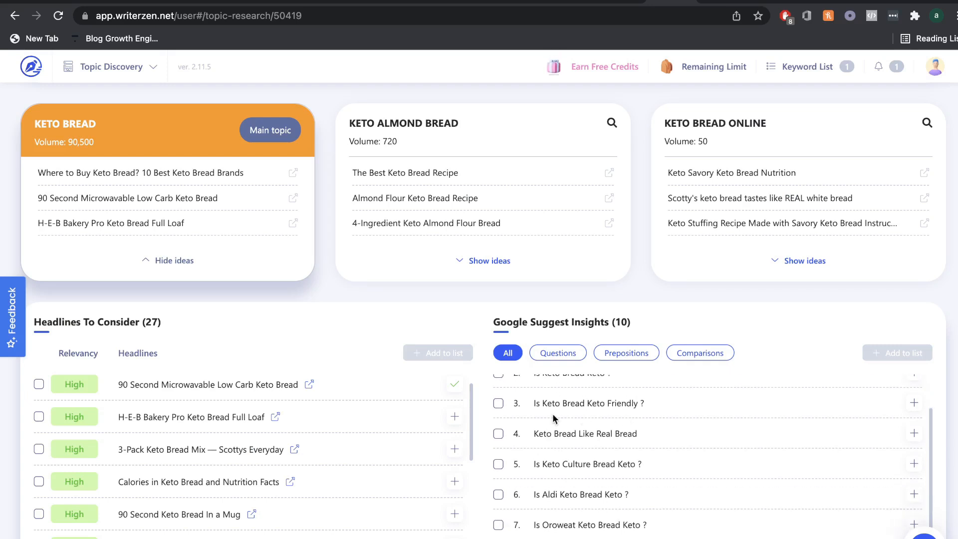
scroll(624, 418, down, 2)
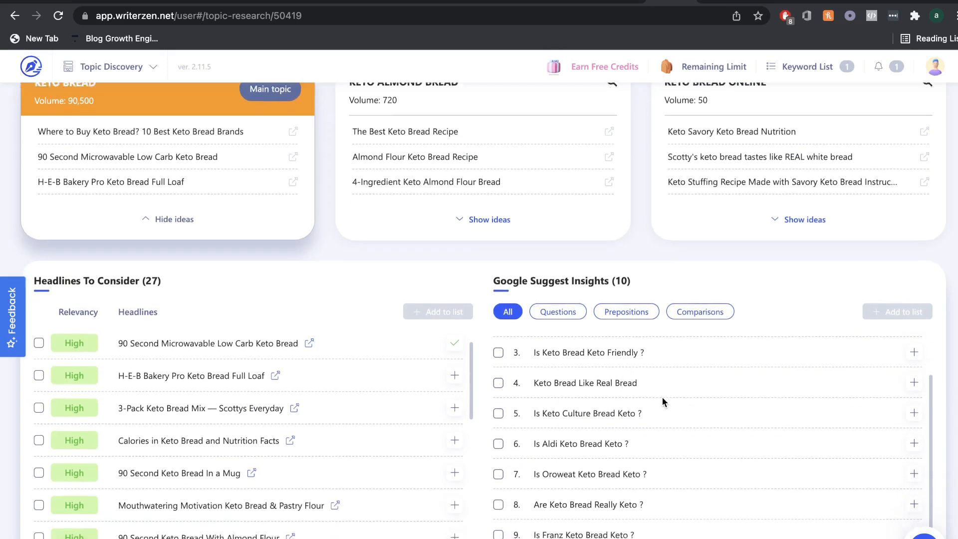
Step: Filter the keto bread Google suggestions by Questions, Prepositions and Comparisons in turn, and return to Questions
click(558, 301)
click(626, 301)
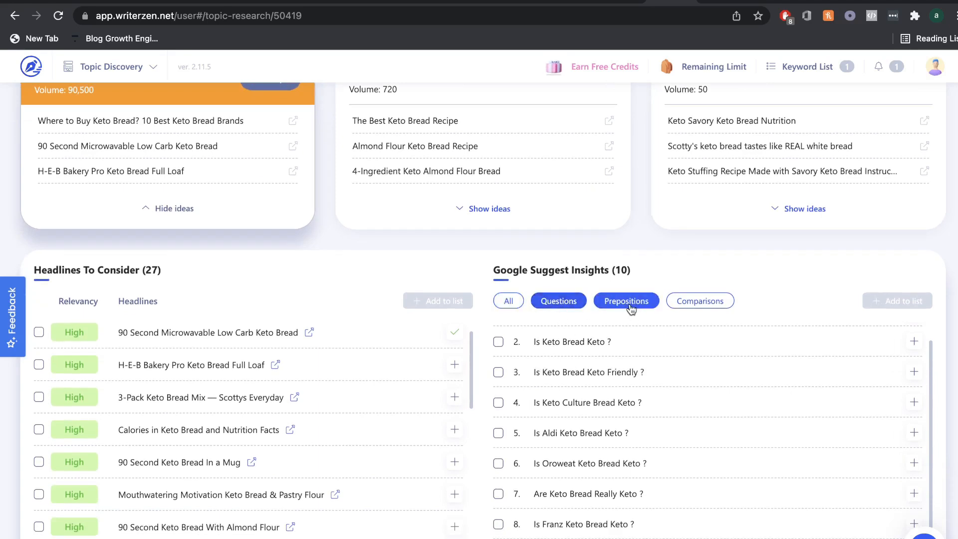
click(684, 302)
click(538, 300)
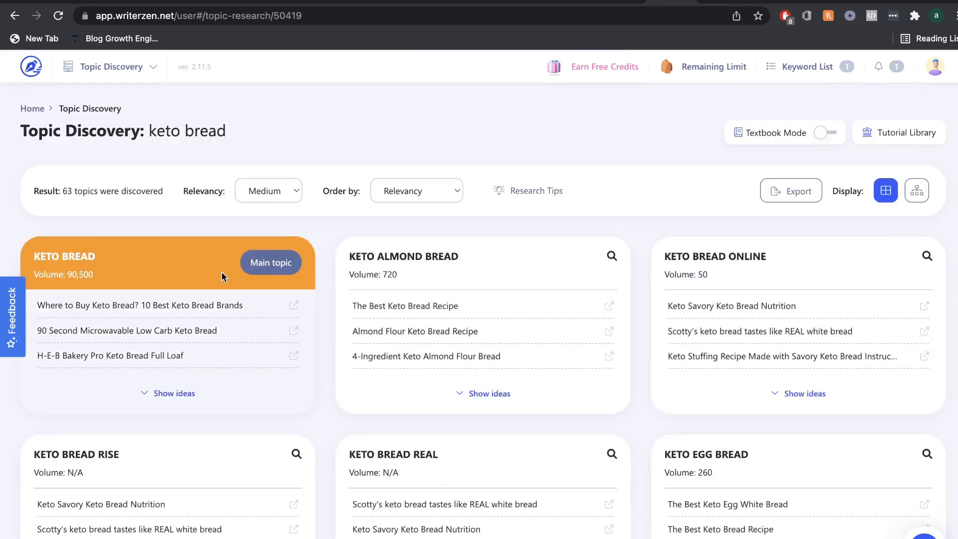
Step: Show the ideas of the Cauliflower Bread topic and examine its volume, headlines and Google suggestions
scroll(332, 342, down, 15)
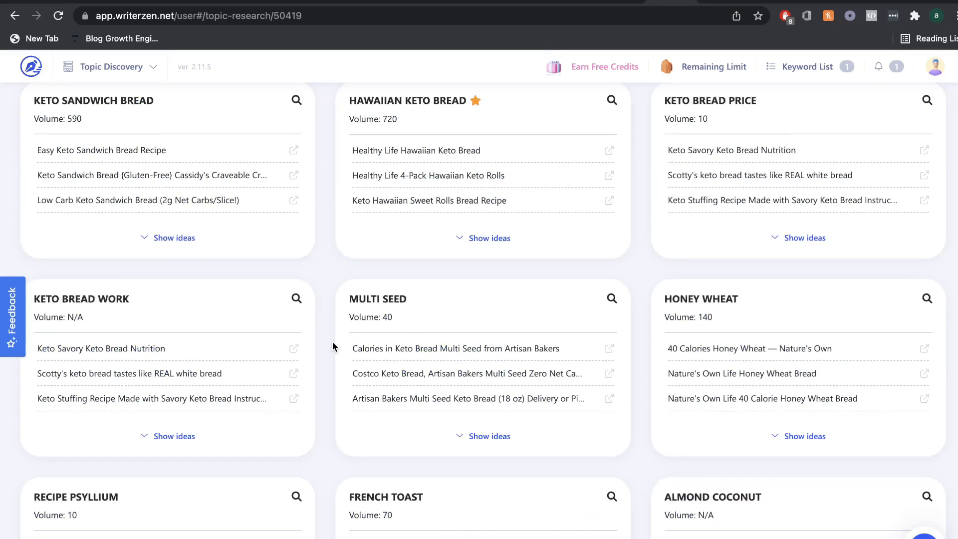
scroll(333, 343, up, 1)
scroll(496, 299, down, 2)
scroll(497, 300, up, 2)
scroll(481, 238, up, 10)
scroll(480, 238, down, 6)
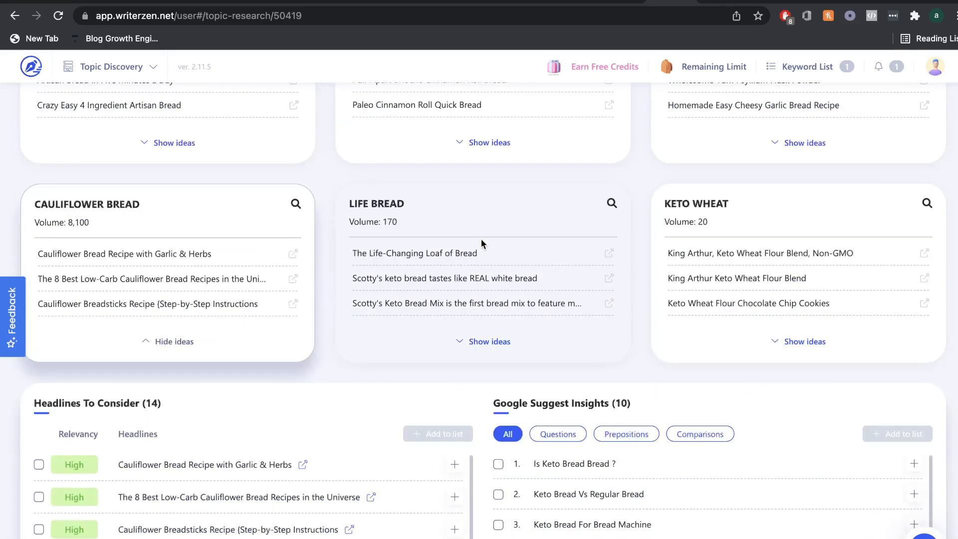
scroll(223, 289, down, 4)
scroll(222, 289, up, 2)
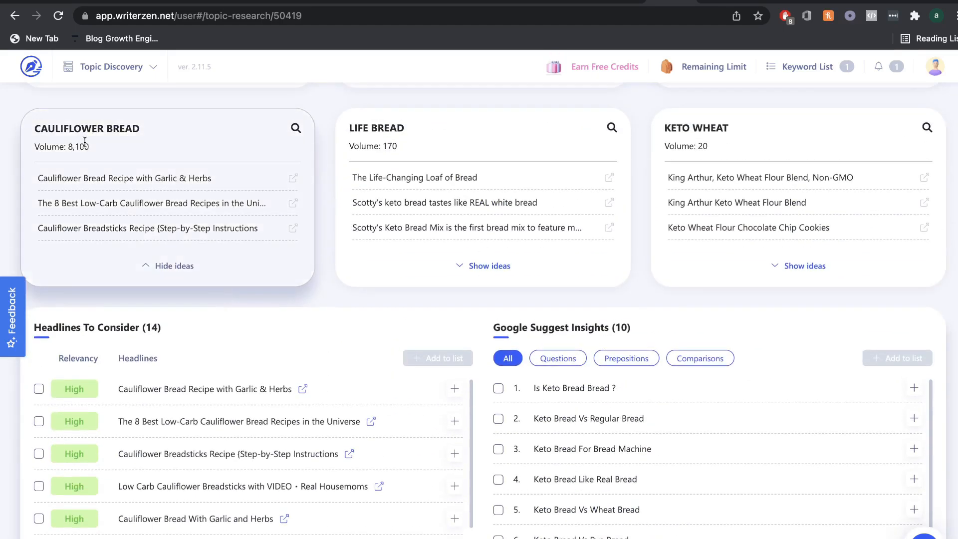
Step: Add the headline "Cauliflower Bread Recipe with Garlic & Herbs" to the existing "Keto bread headlines" list
click(454, 389)
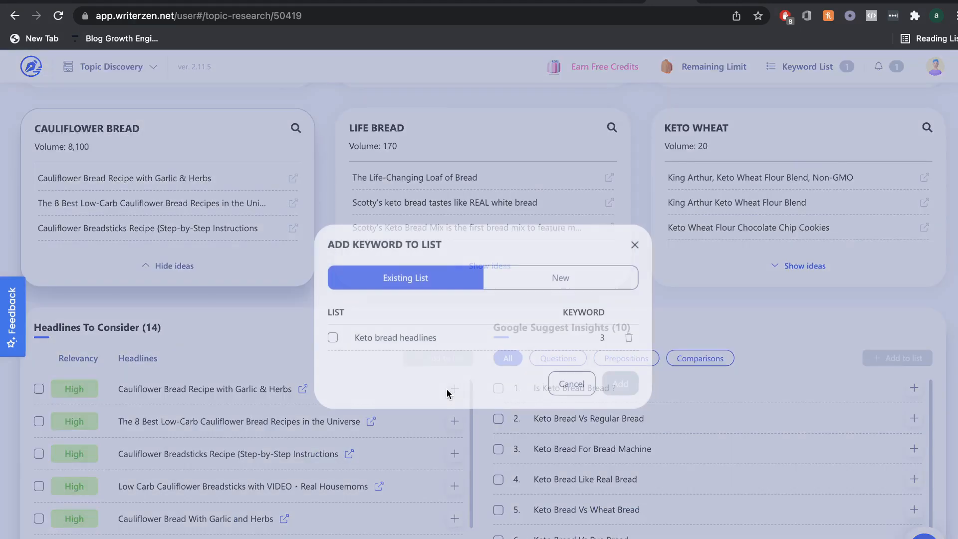
click(333, 337)
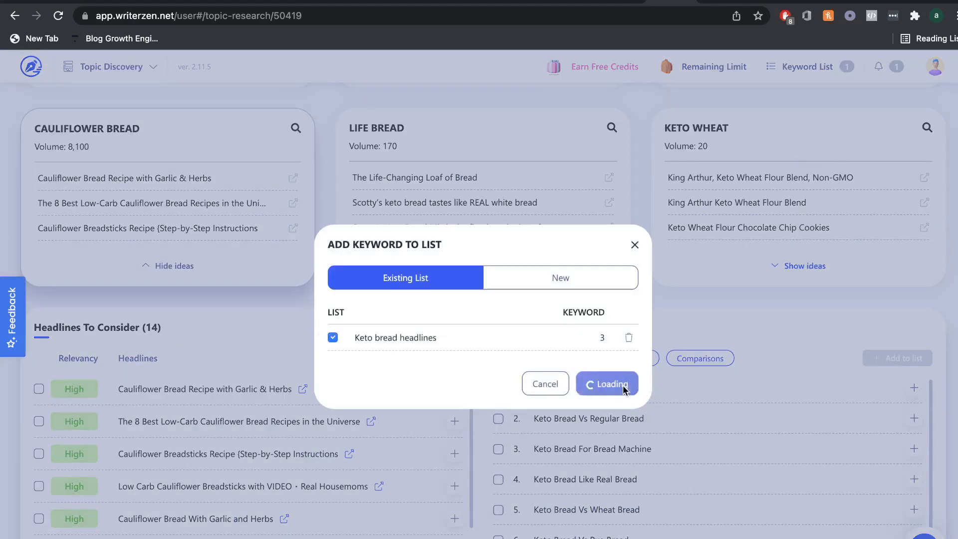
click(620, 383)
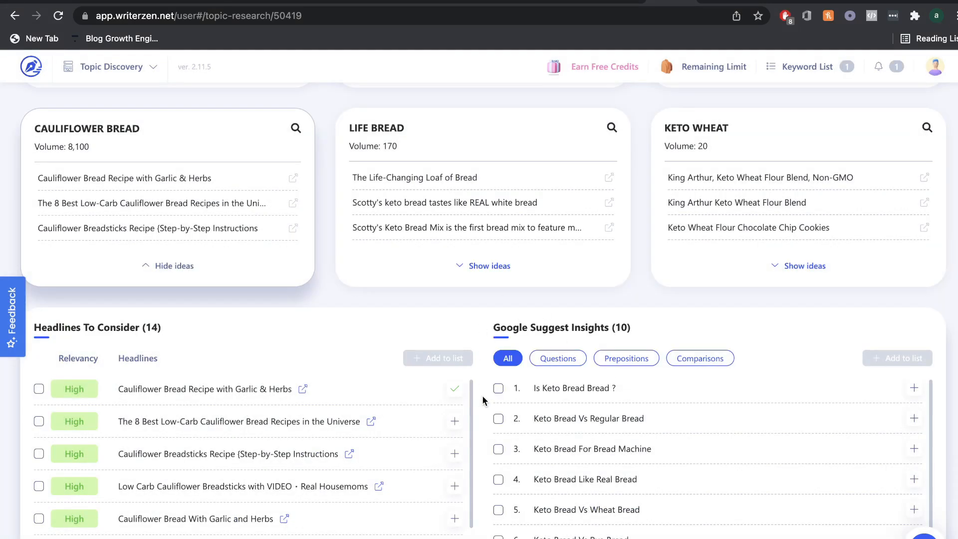
Step: Add the headline "Cauliflower Breadsticks Recipe (Step-by-Step Instructions" to the existing "Keto bread headlines" list
scroll(334, 365, down, 3)
scroll(334, 366, down, 2)
scroll(332, 363, up, 1)
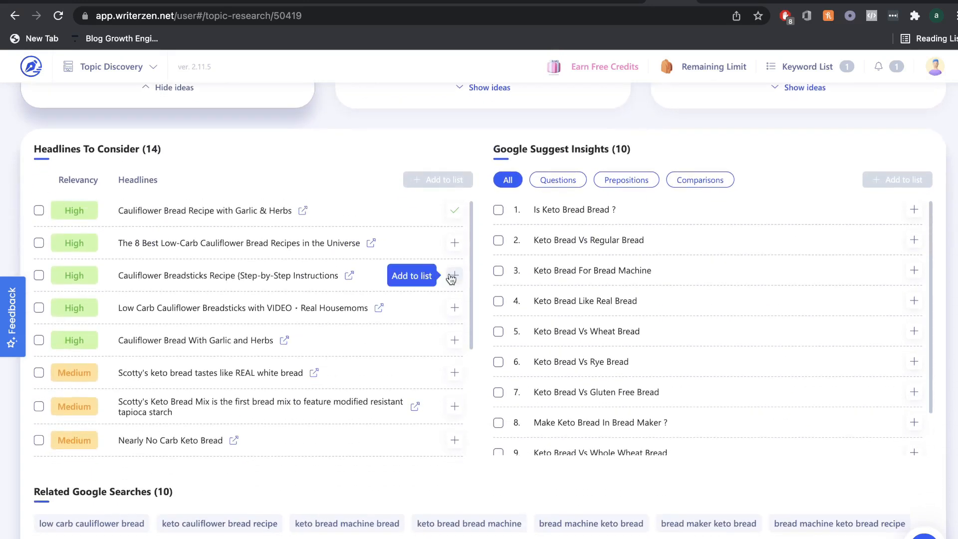
click(453, 276)
click(333, 339)
click(619, 383)
Step: Look through the remaining keto bread topic cards, comparing their search volumes and sample headlines
scroll(435, 234, up, 10)
scroll(435, 231, up, 10)
scroll(245, 299, down, 20)
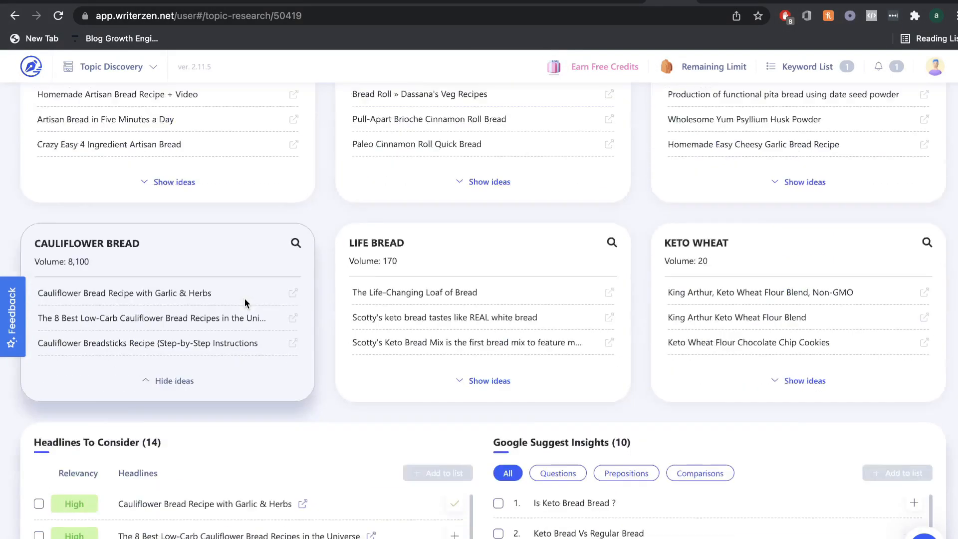
scroll(244, 298, down, 10)
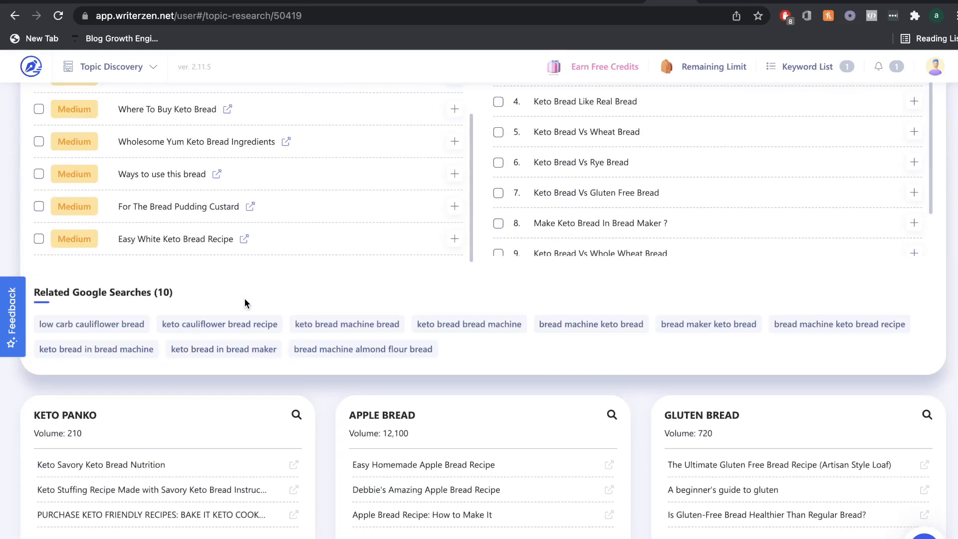
scroll(465, 352, down, 6)
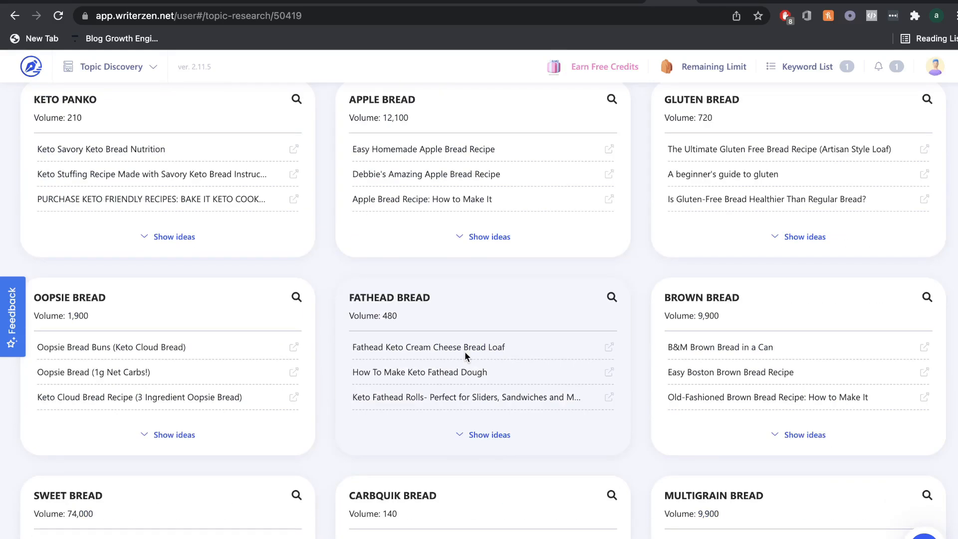
scroll(465, 352, down, 8)
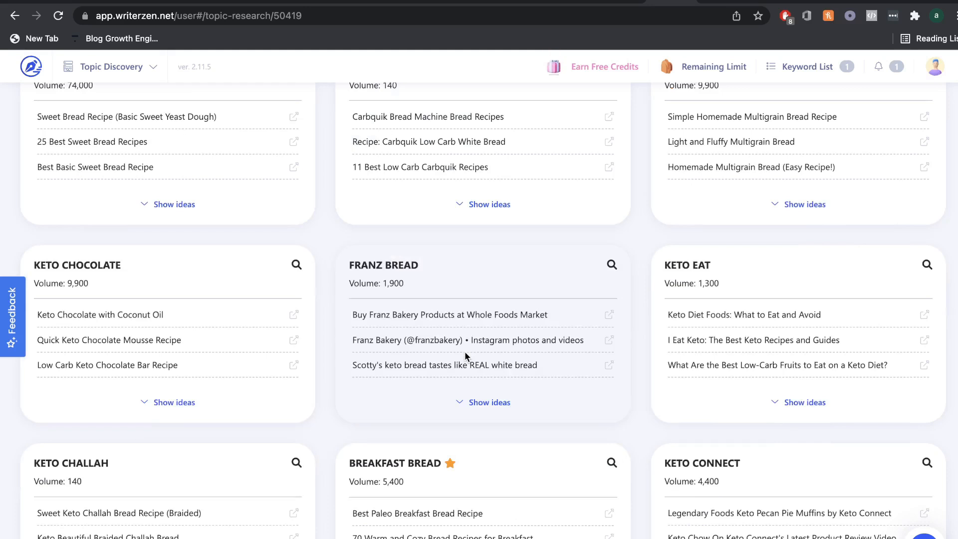
scroll(465, 351, up, 6)
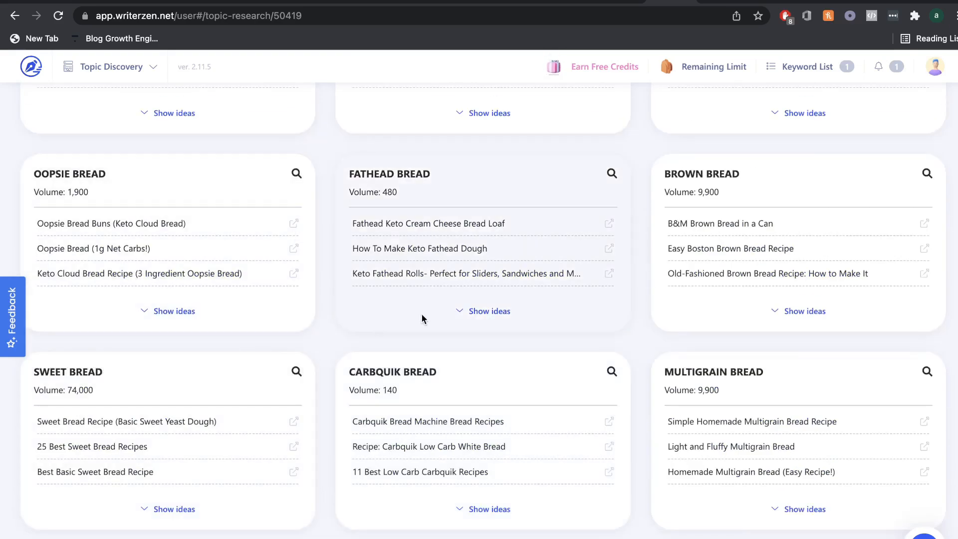
scroll(422, 314, down, 6)
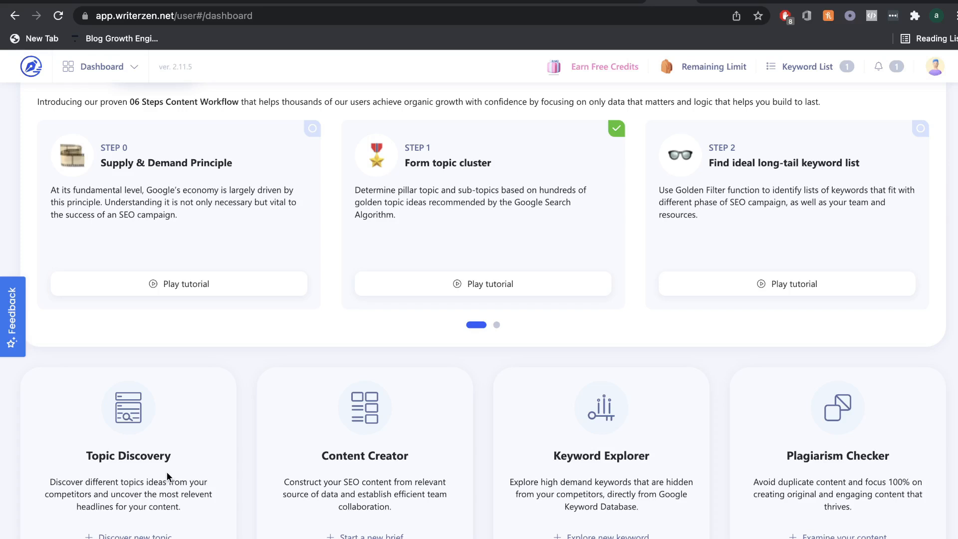
Step: Open Keyword Explorer and search for the keyword "keto bread" with location United States and language English
click(705, 515)
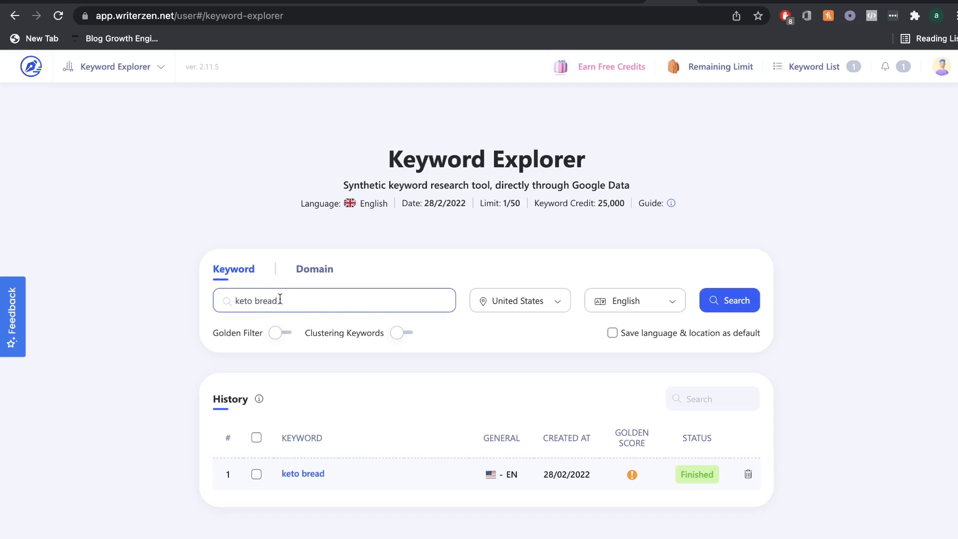
click(712, 297)
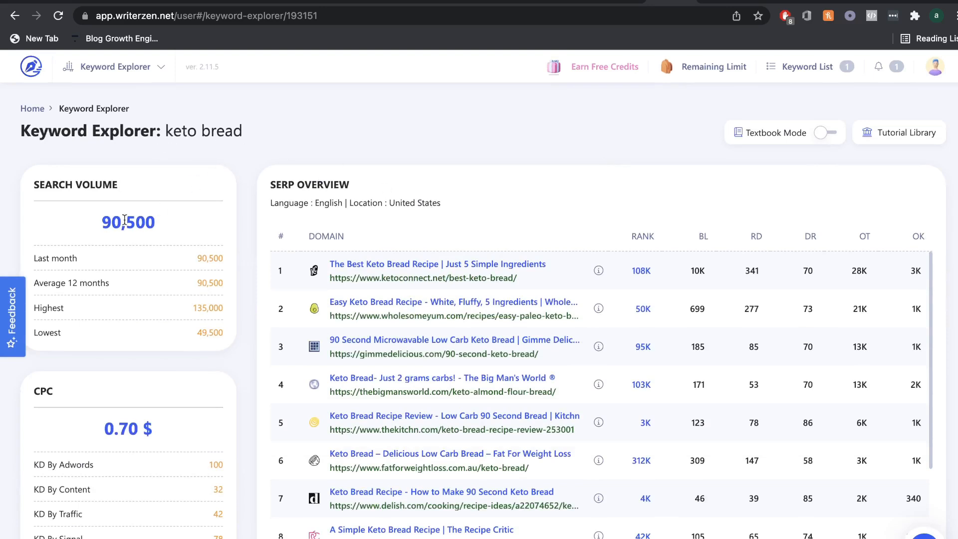
Step: Examine the keto bread keyword's search volume, SERP overview, CPC figures and search volume chart
drag(100, 223, 179, 235)
scroll(189, 244, down, 1)
scroll(441, 279, up, 1)
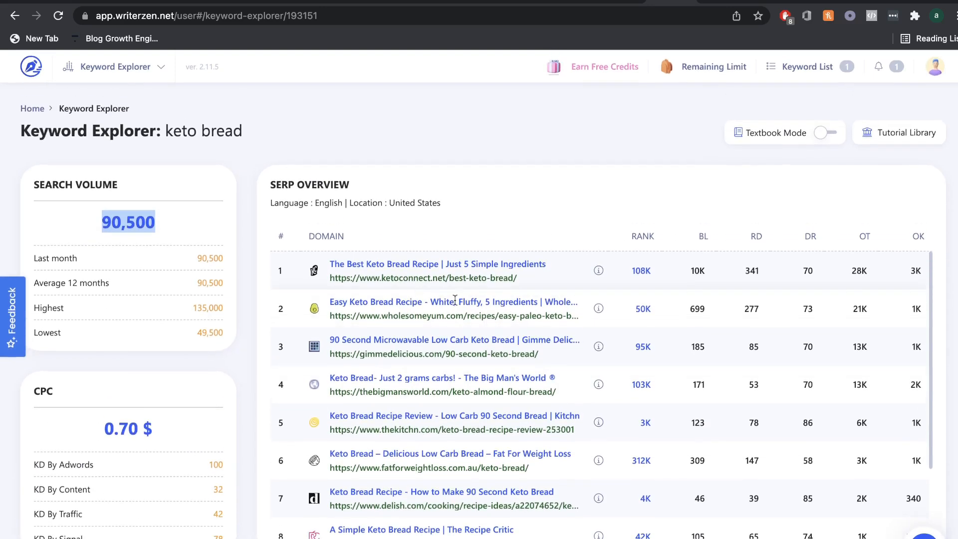
scroll(501, 325, down, 1)
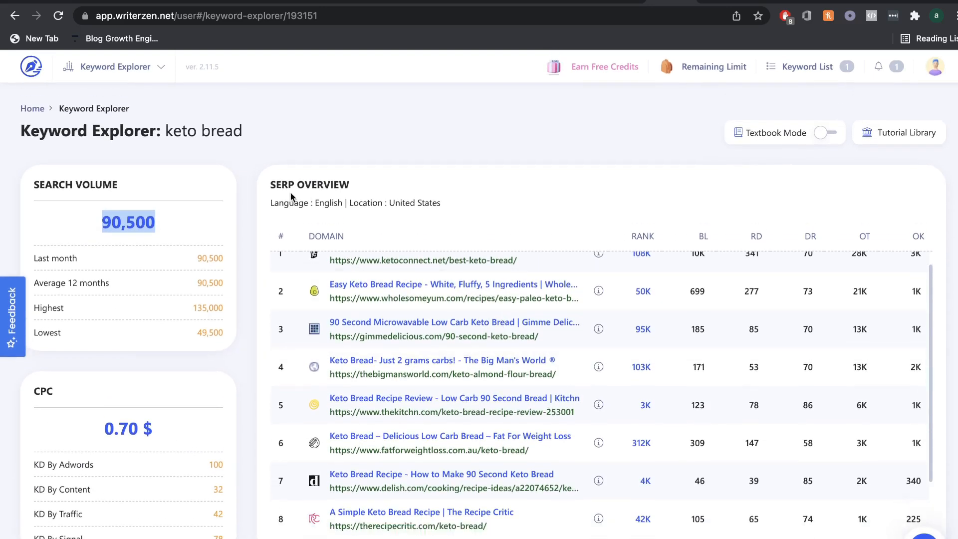
scroll(363, 230, down, 5)
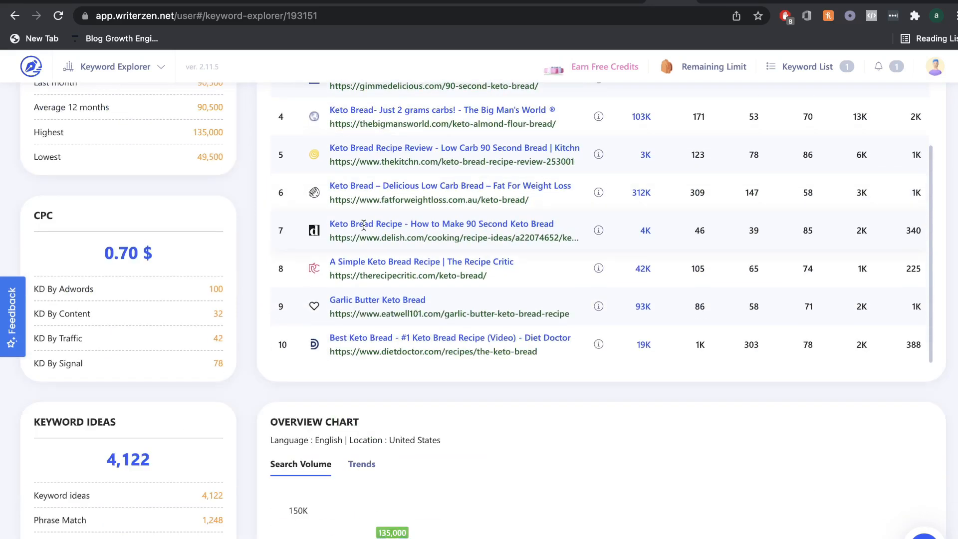
scroll(399, 389, down, 6)
mouse_move(390, 334)
scroll(391, 334, down, 1)
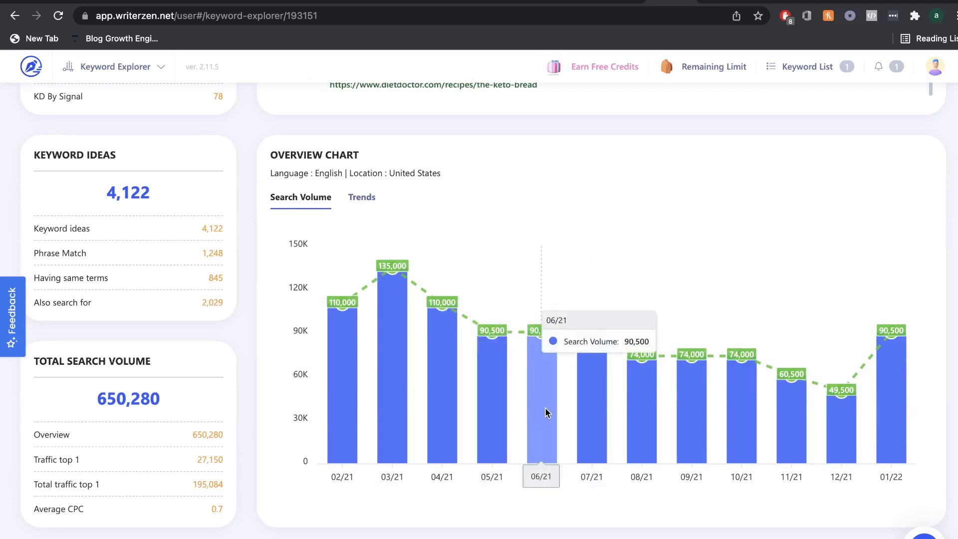
Step: Exclude keywords containing any of the words "walmart" or "costco" from the keto bread keyword data
scroll(574, 194, down, 12)
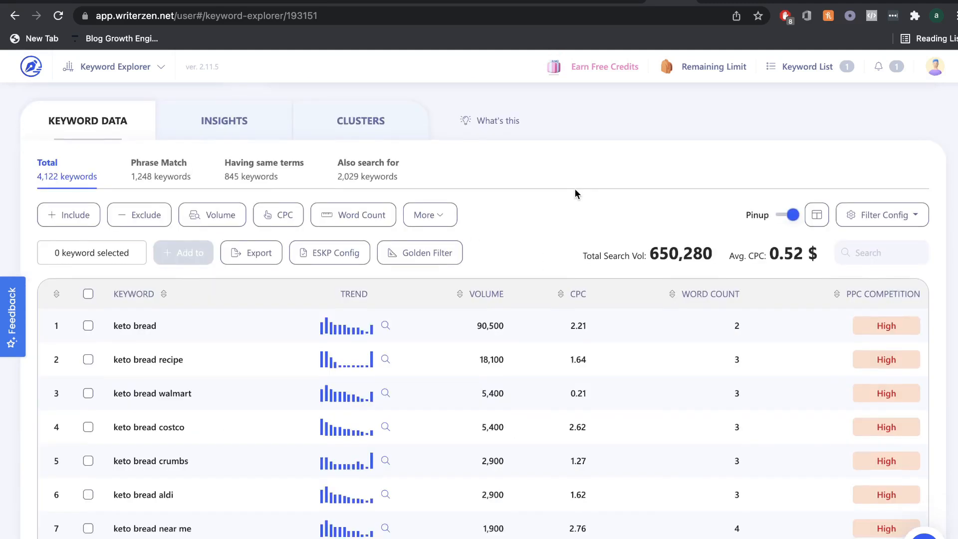
scroll(575, 193, down, 1)
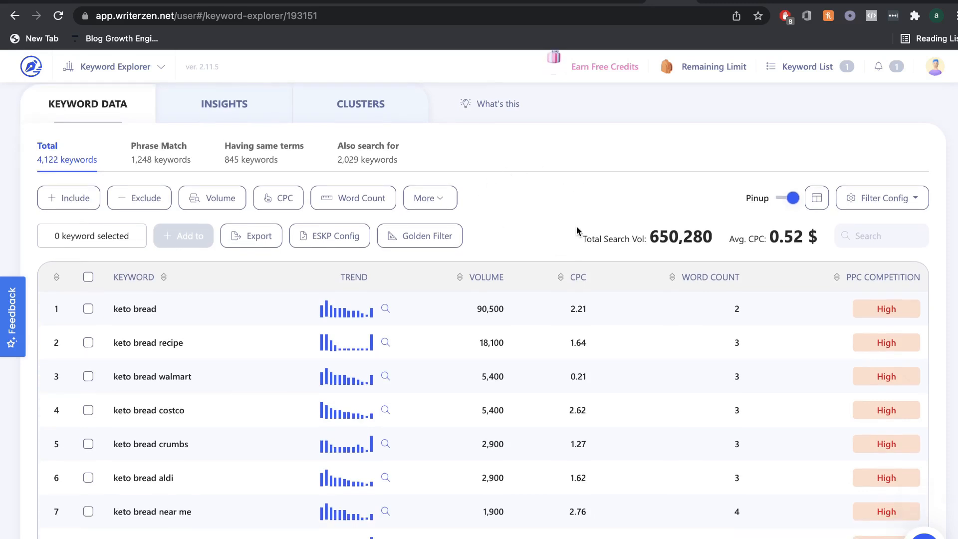
click(140, 198)
text(walmart)
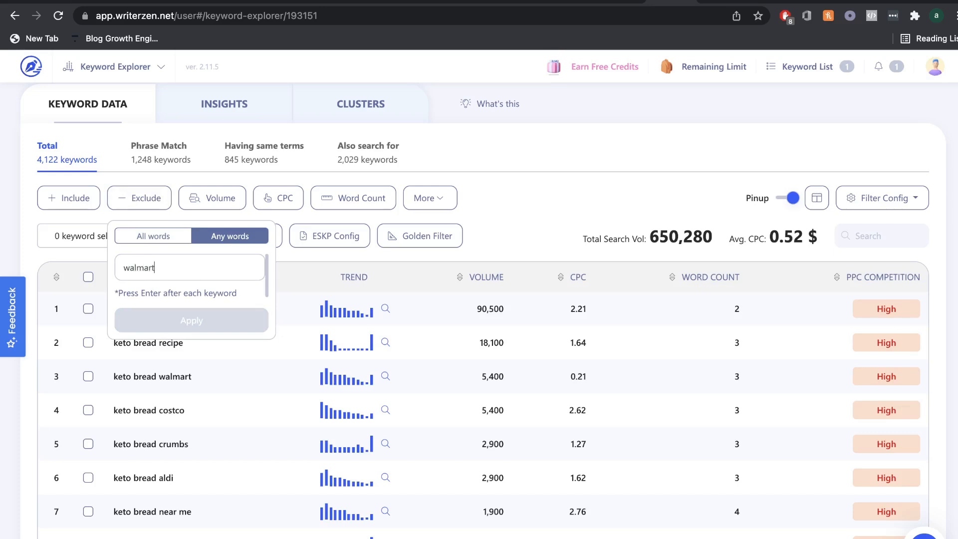
key(Return)
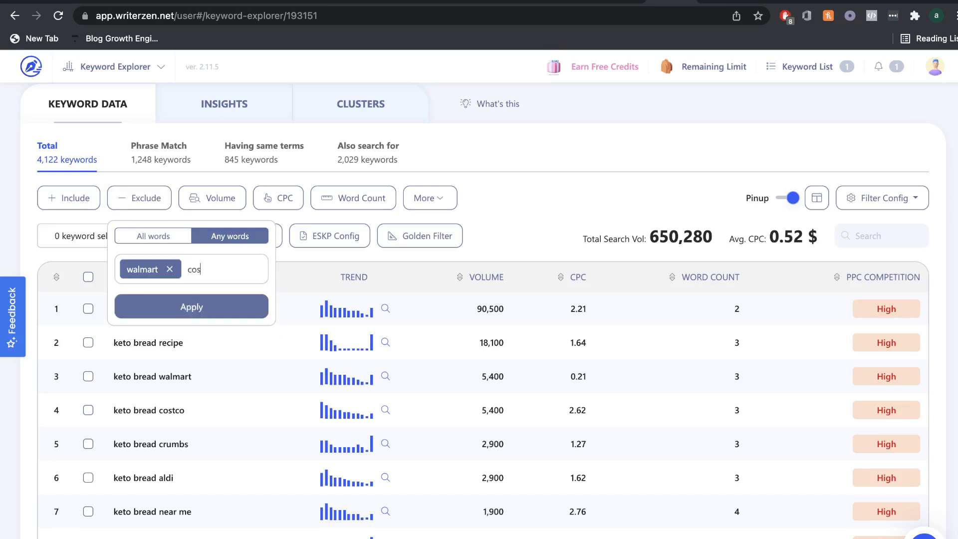
text(costco)
key(Return)
click(173, 308)
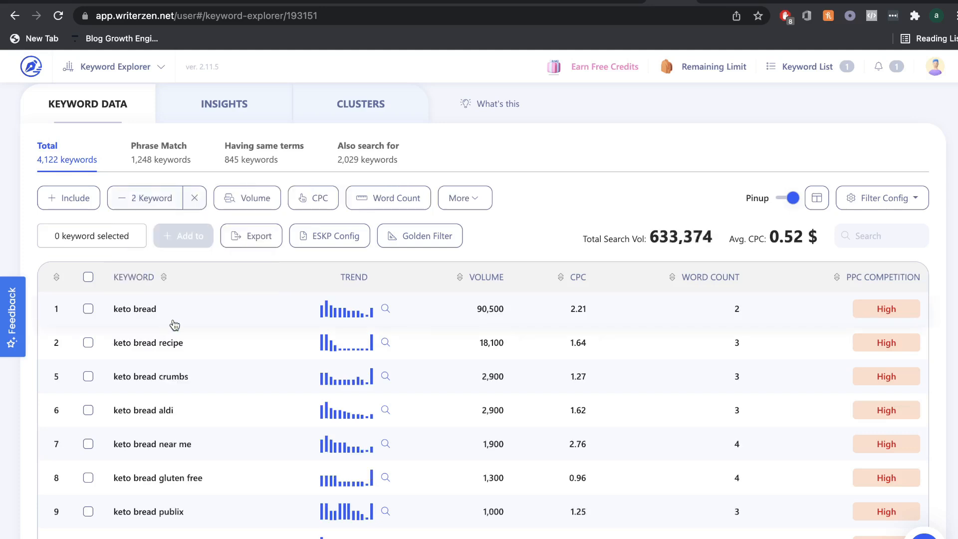
scroll(304, 300, down, 1)
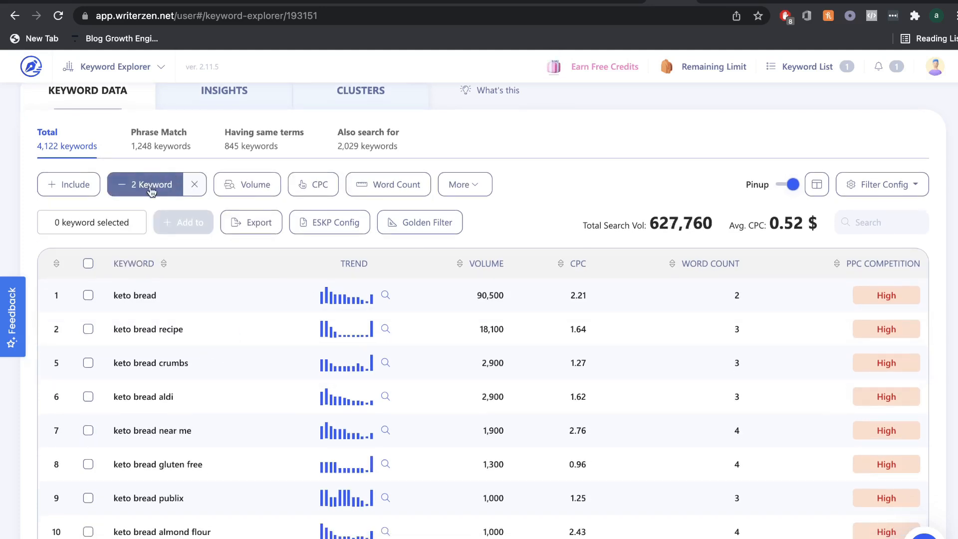
Step: Filter the keyword data to a minimum search volume of 150, leaving the maximum empty
scroll(83, 228, up, 2)
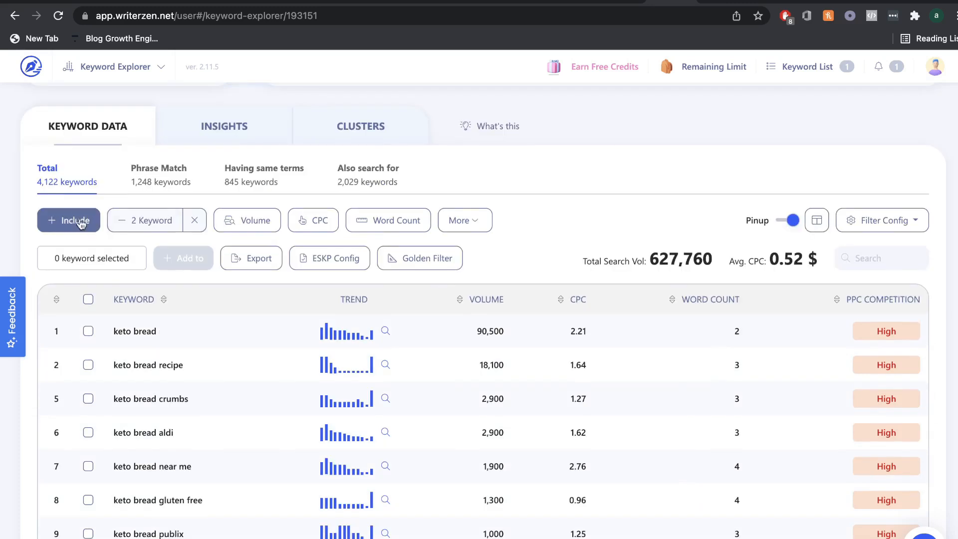
click(243, 221)
click(326, 259)
click(255, 256)
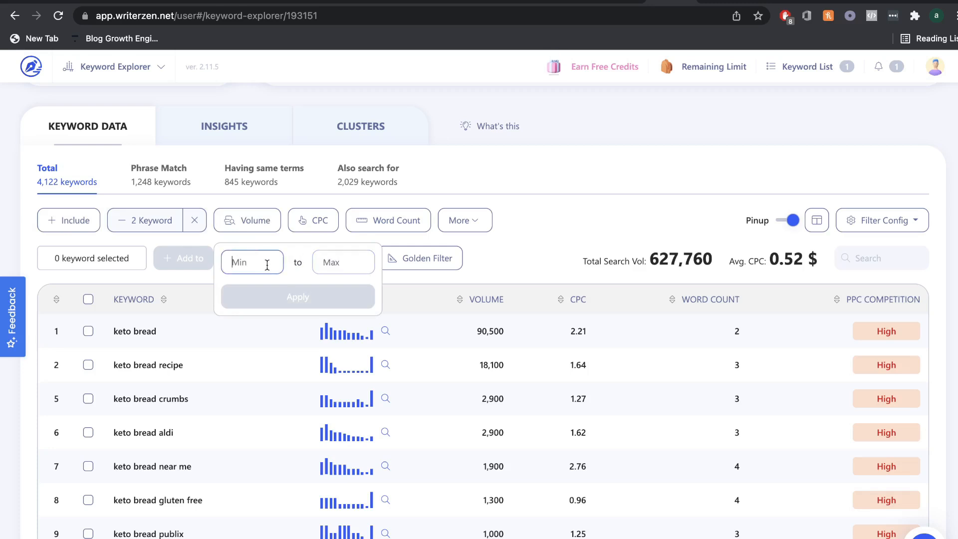
text(150)
click(294, 300)
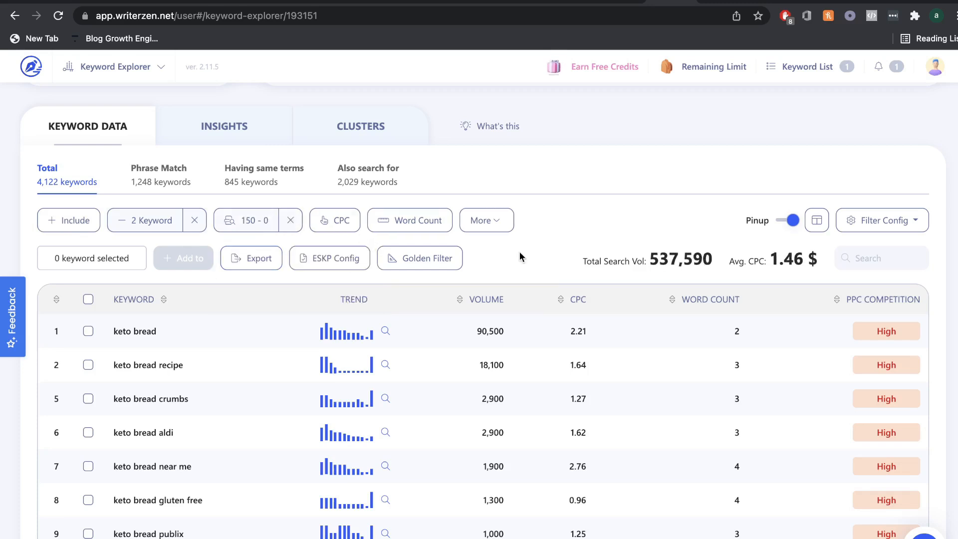
Step: Filter the keyword data to a minimum word count of 3, leaving the maximum empty
click(424, 221)
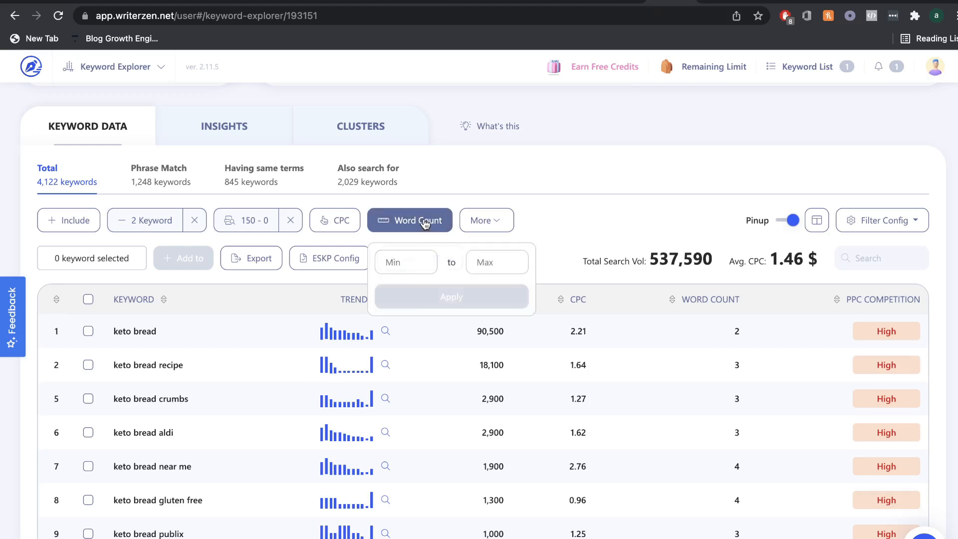
click(411, 262)
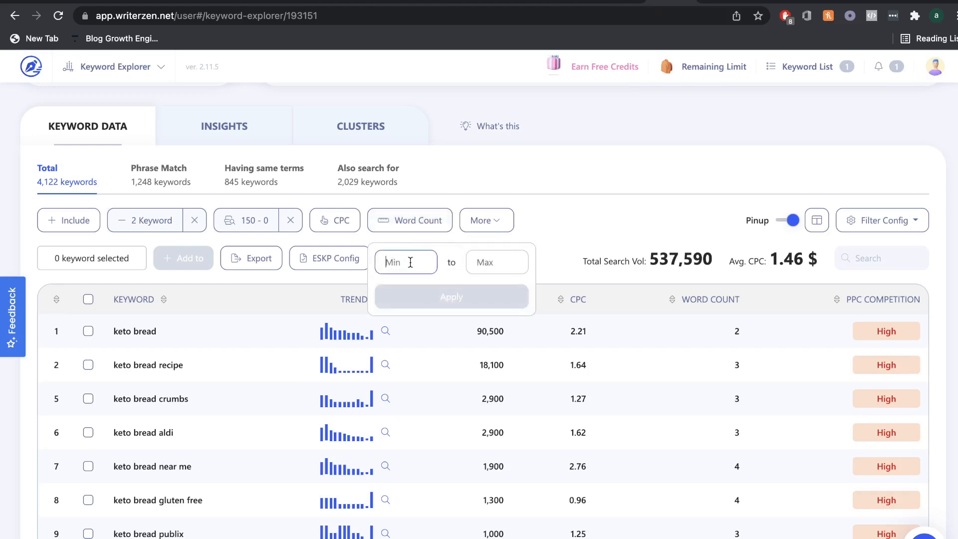
text(3)
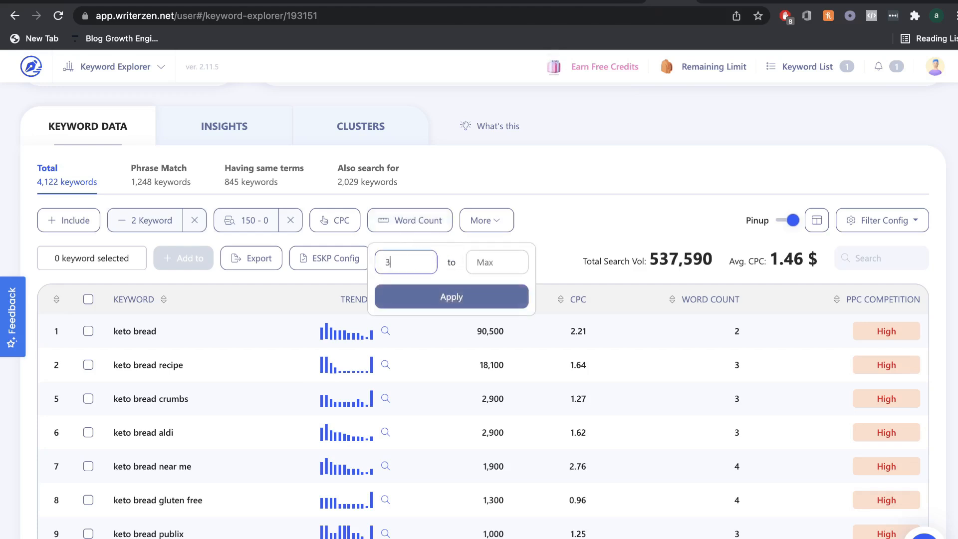
click(411, 293)
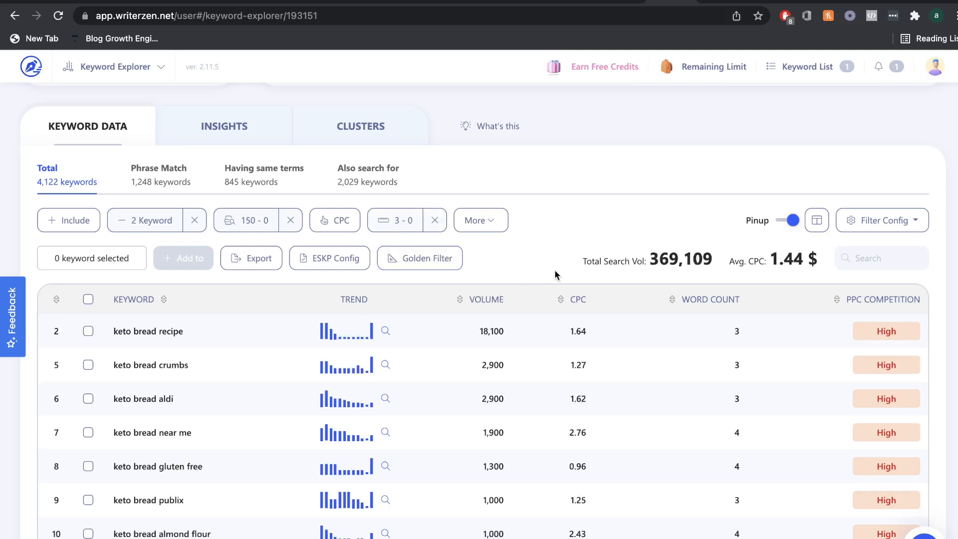
click(400, 220)
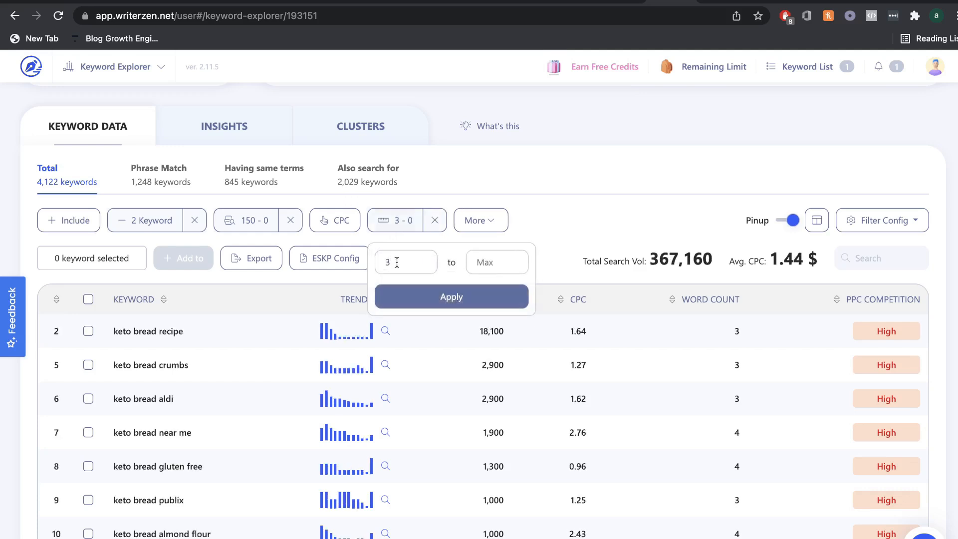
click(422, 292)
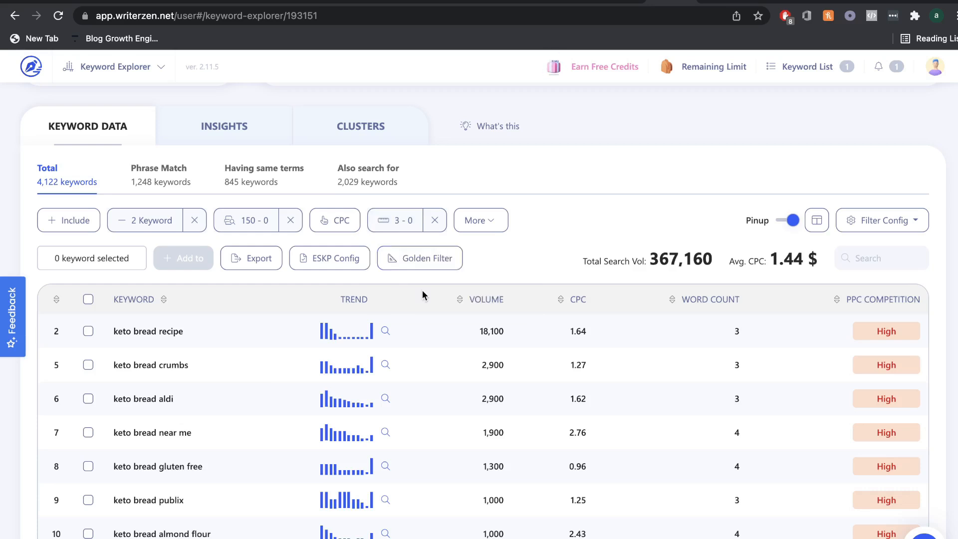
Step: Activate the Golden Filter for the keto bread keyword data and approve spending the required keyword credits
scroll(535, 256, down, 1)
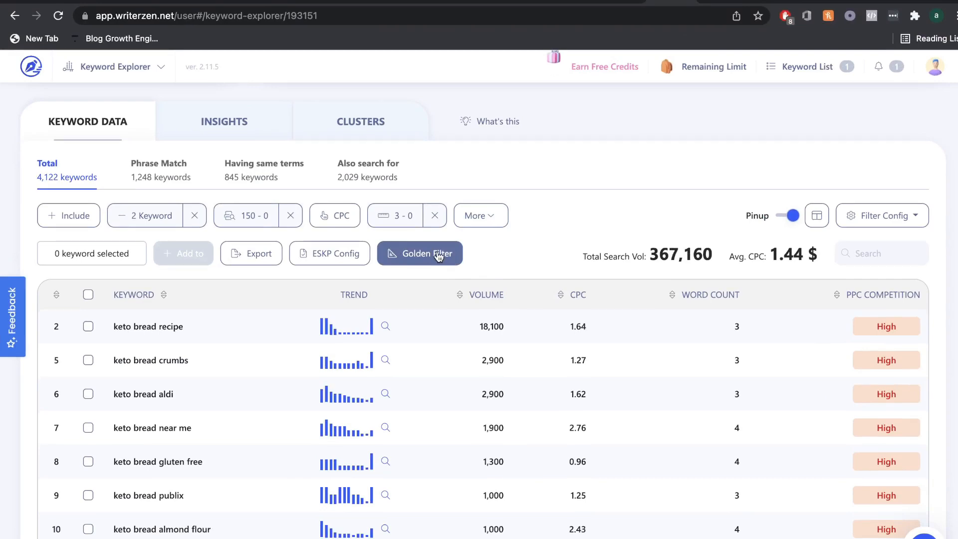
click(421, 255)
click(420, 253)
scroll(595, 348, down, 1)
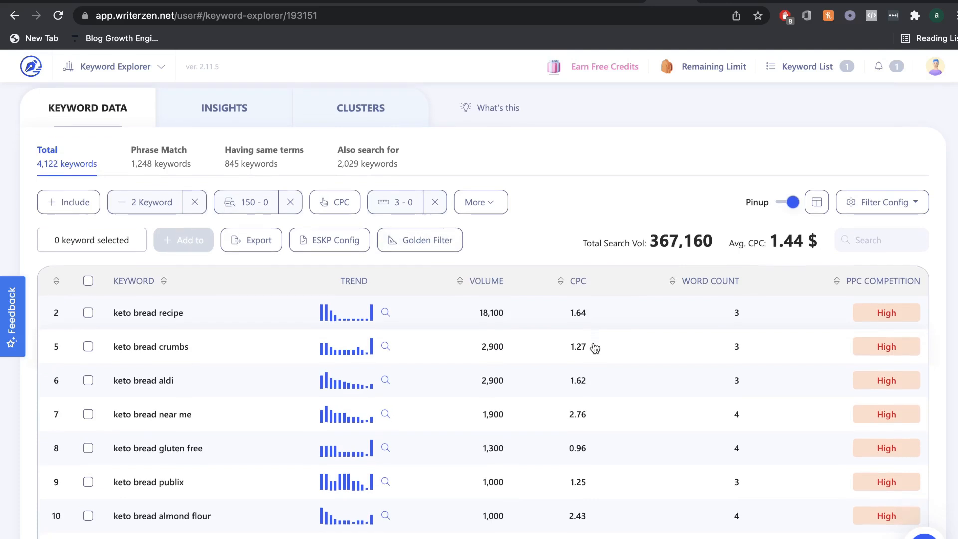
click(434, 235)
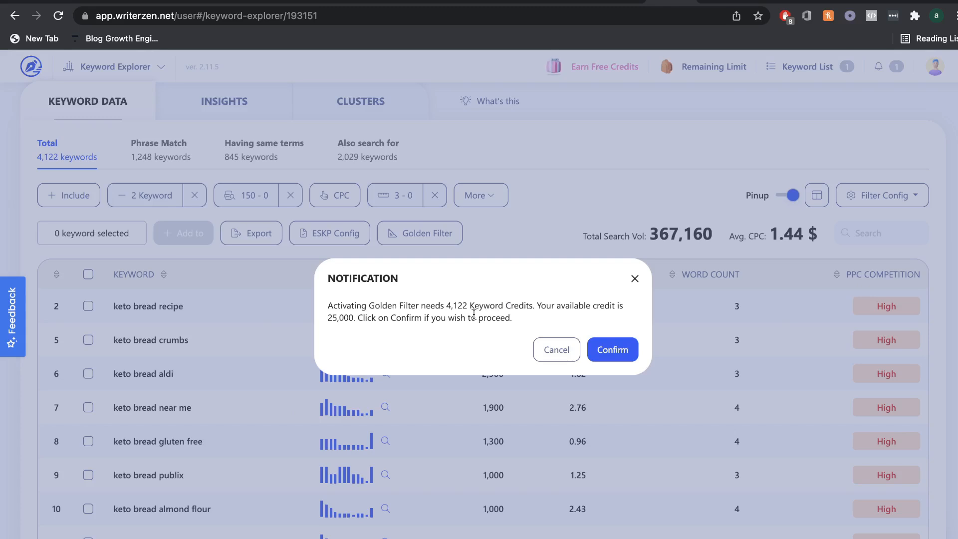
drag(446, 309, 481, 310)
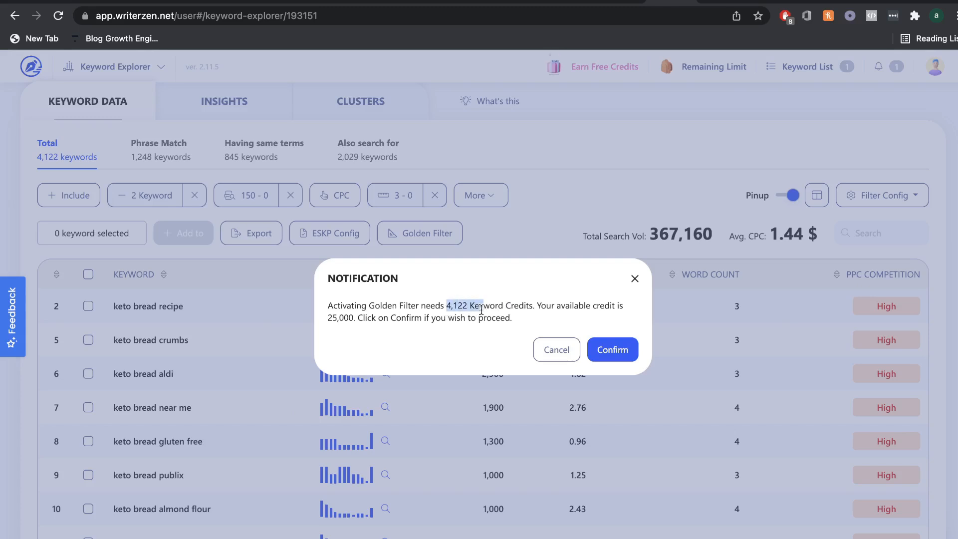
click(602, 348)
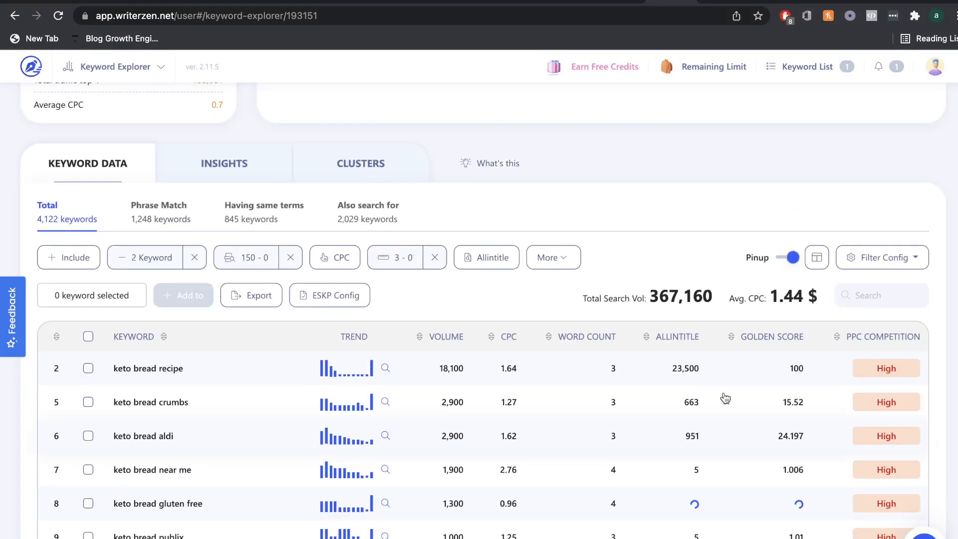
Step: Examine the allintitle and golden score values of the filtered keto bread keywords
scroll(726, 398, up, 1)
scroll(688, 285, down, 3)
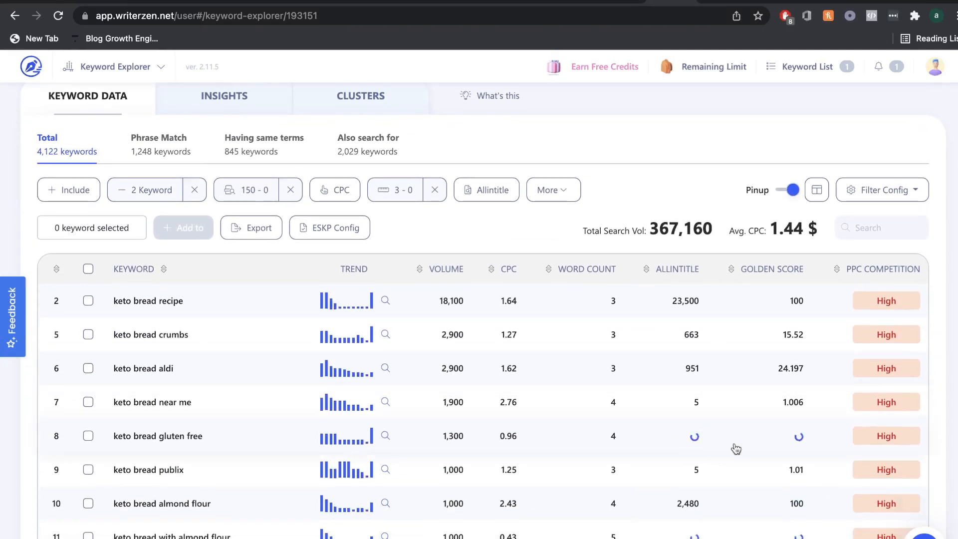
scroll(747, 412, down, 1)
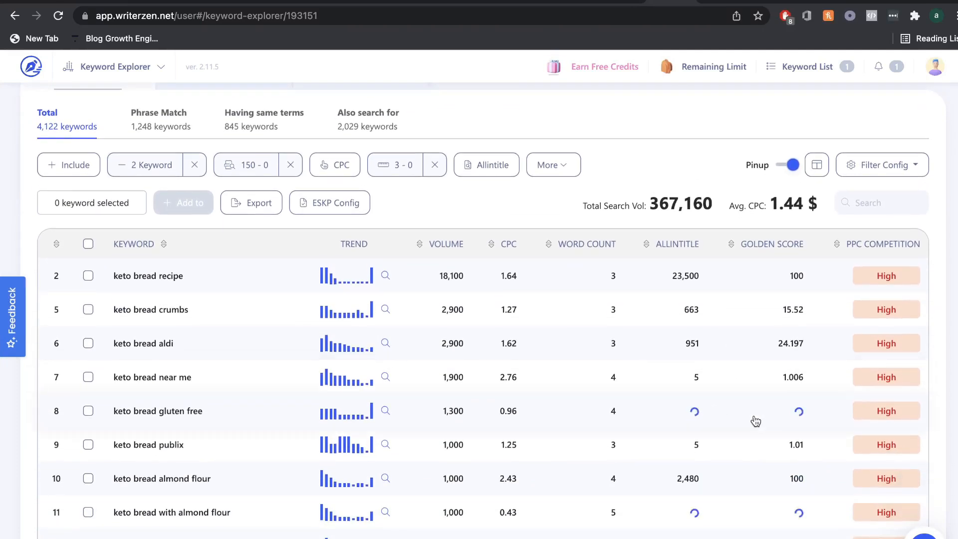
scroll(756, 421, down, 1)
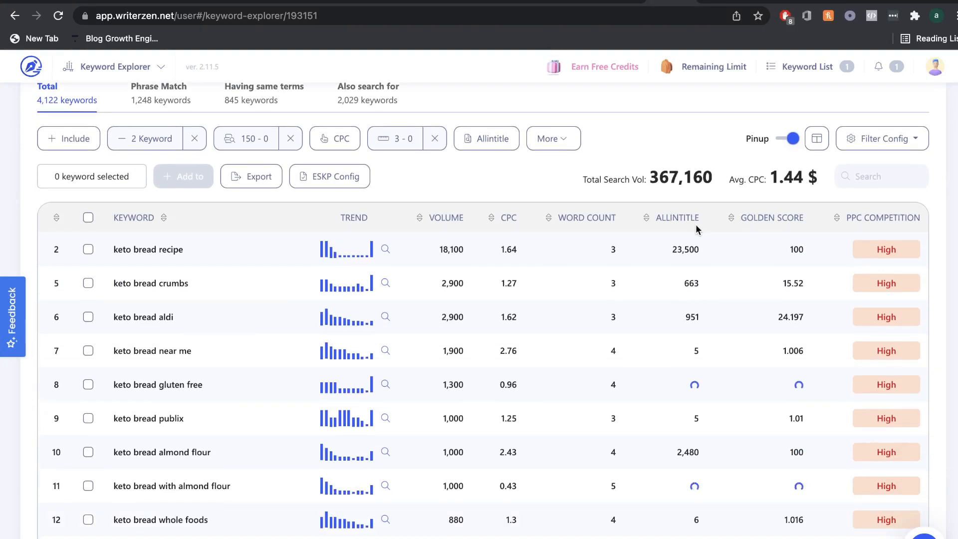
scroll(486, 170, down, 1)
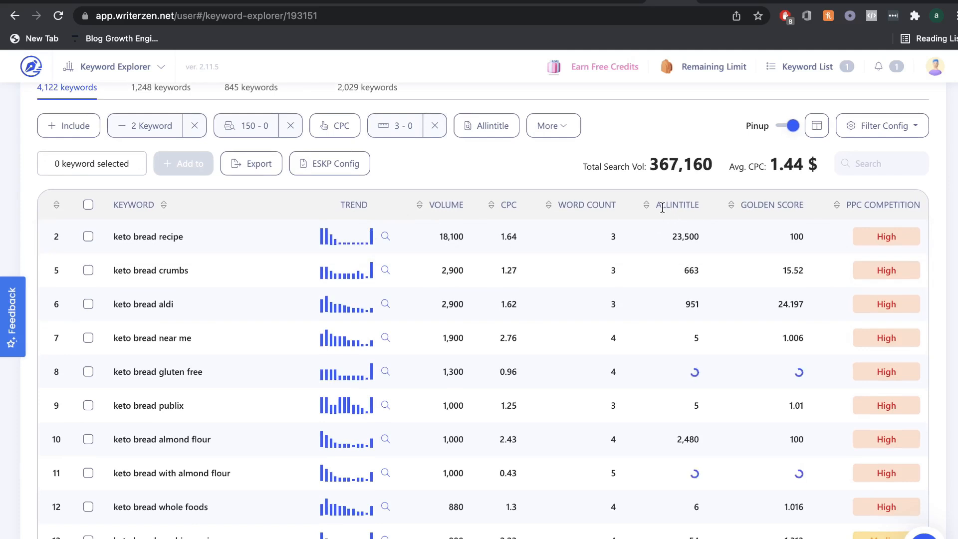
mouse_move(692, 238)
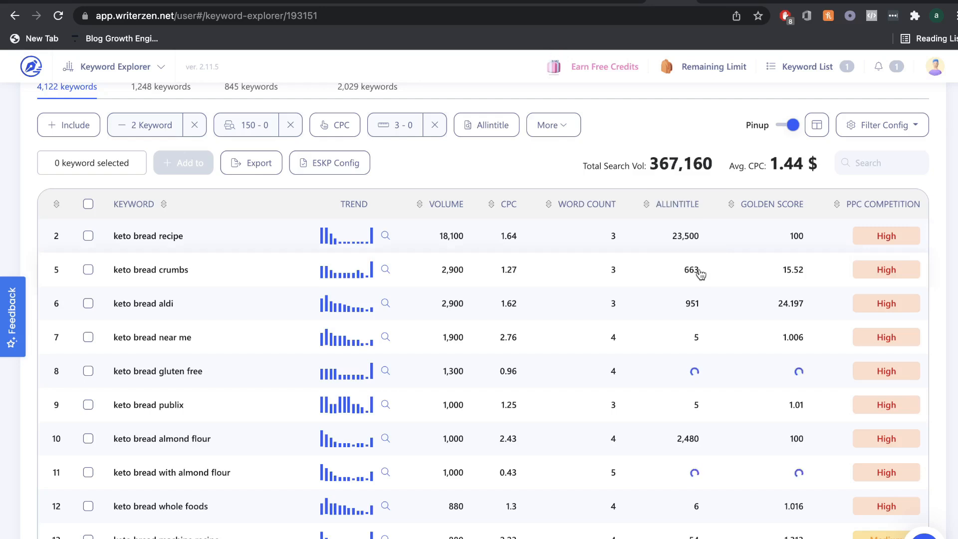
mouse_move(686, 278)
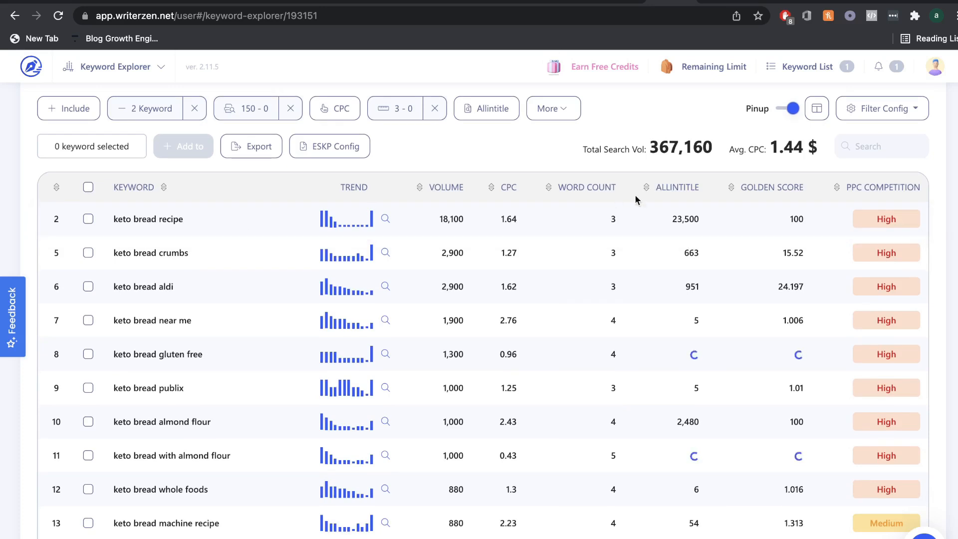
mouse_move(678, 227)
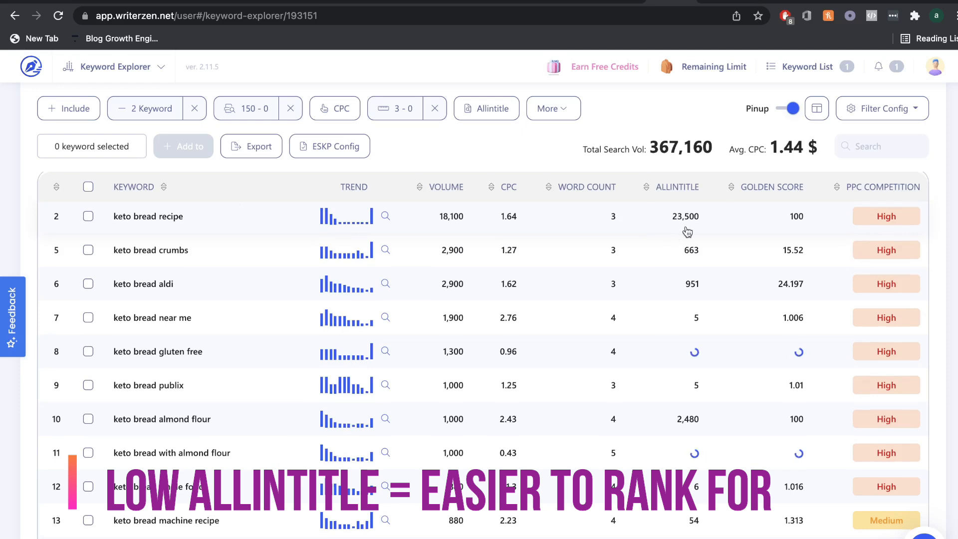
scroll(688, 231, up, 1)
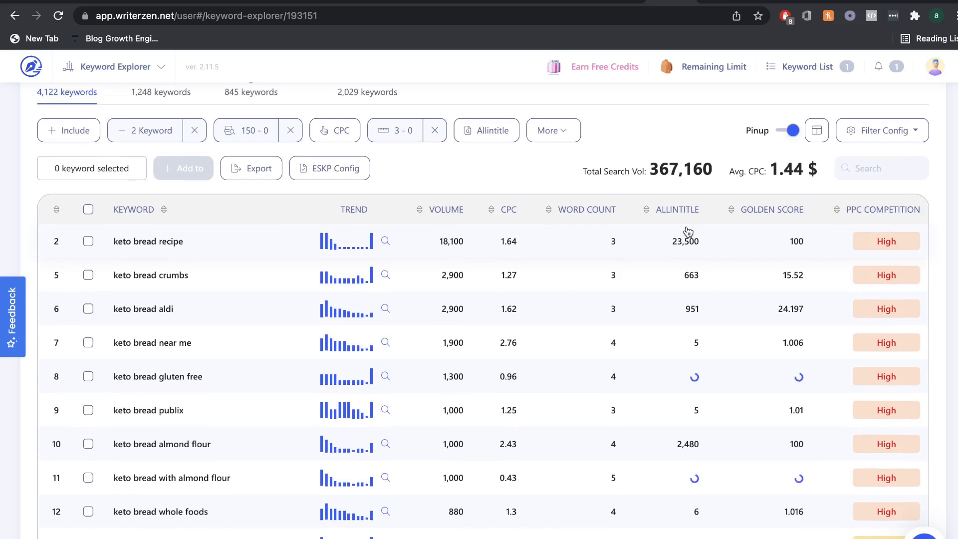
mouse_move(685, 251)
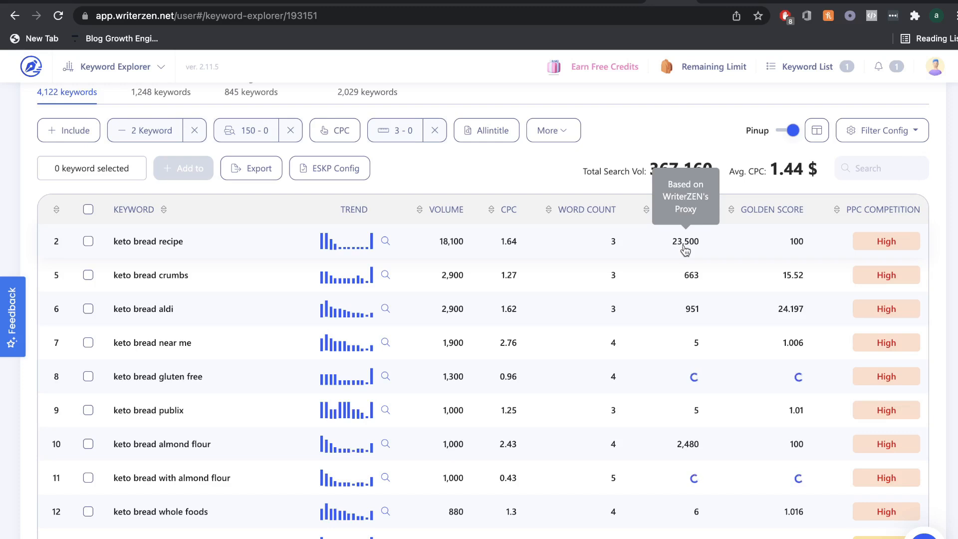
scroll(685, 251, up, 1)
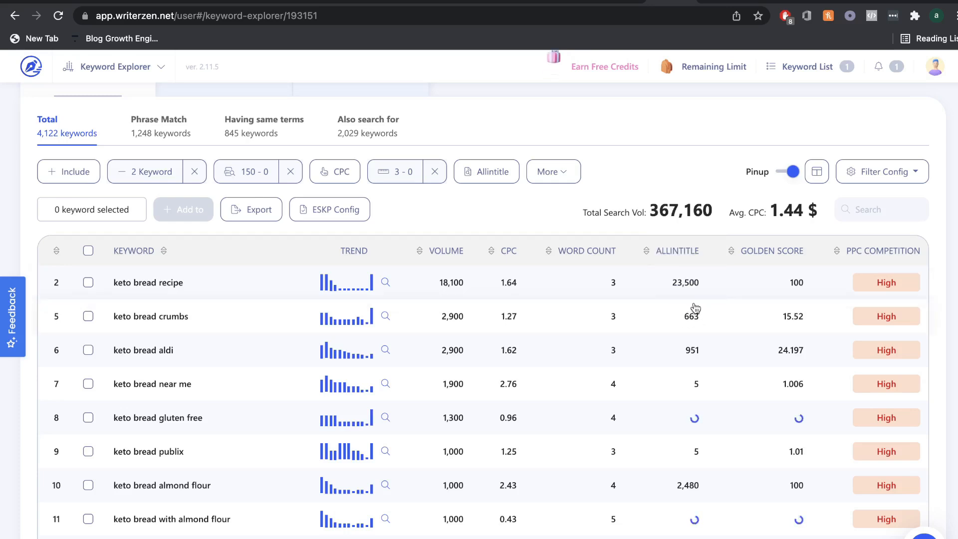
mouse_move(699, 310)
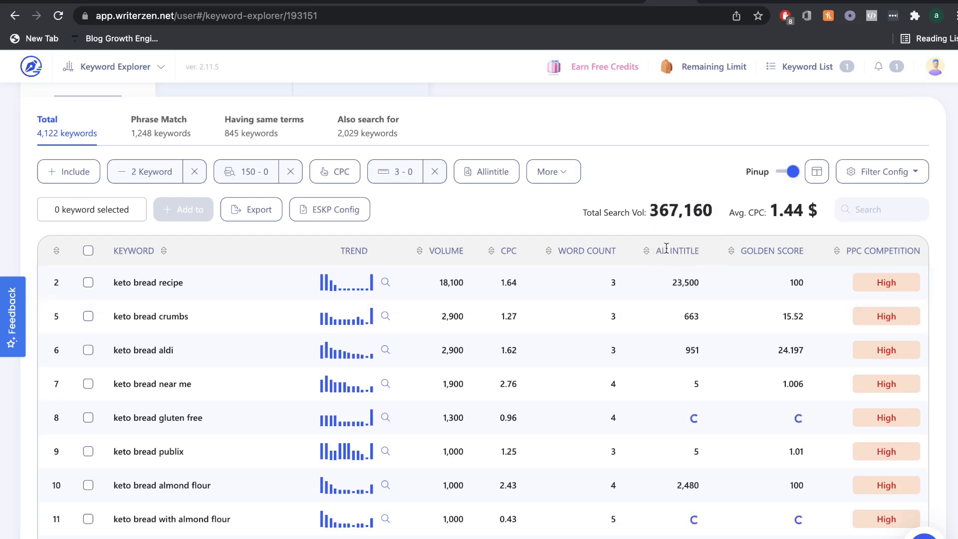
scroll(679, 255, down, 1)
scroll(680, 257, up, 1)
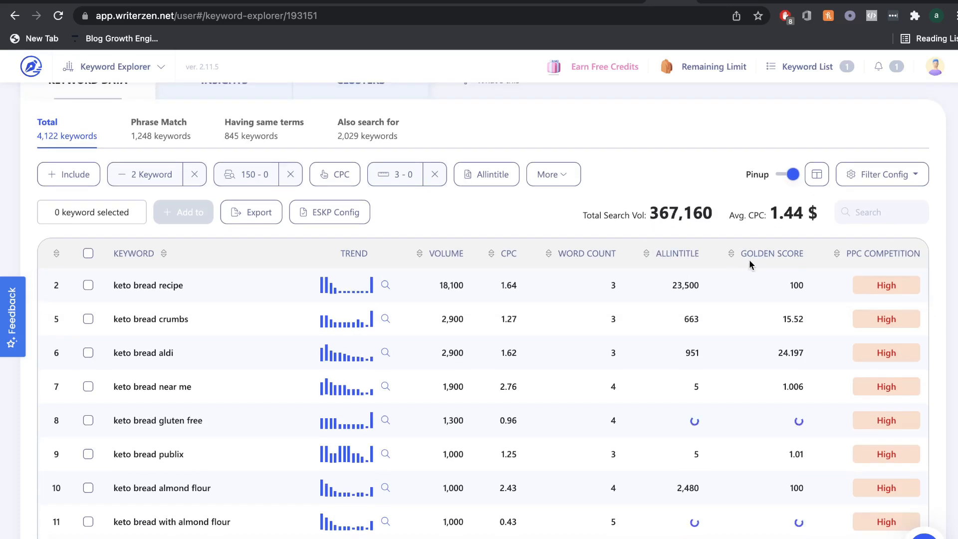
Step: Open the details of the "keto bread recipe" keyword and examine its keyword difficulty and search volume chart
click(739, 285)
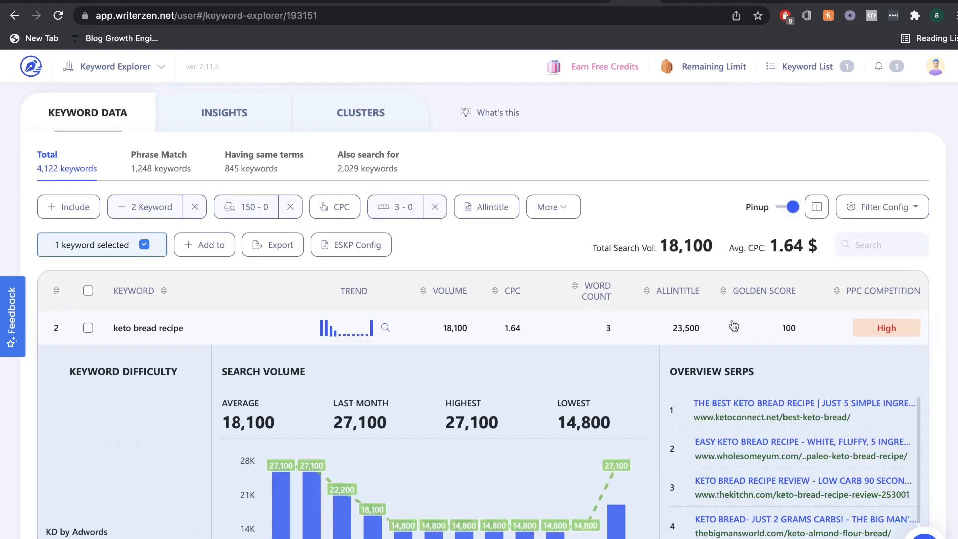
scroll(698, 300, down, 2)
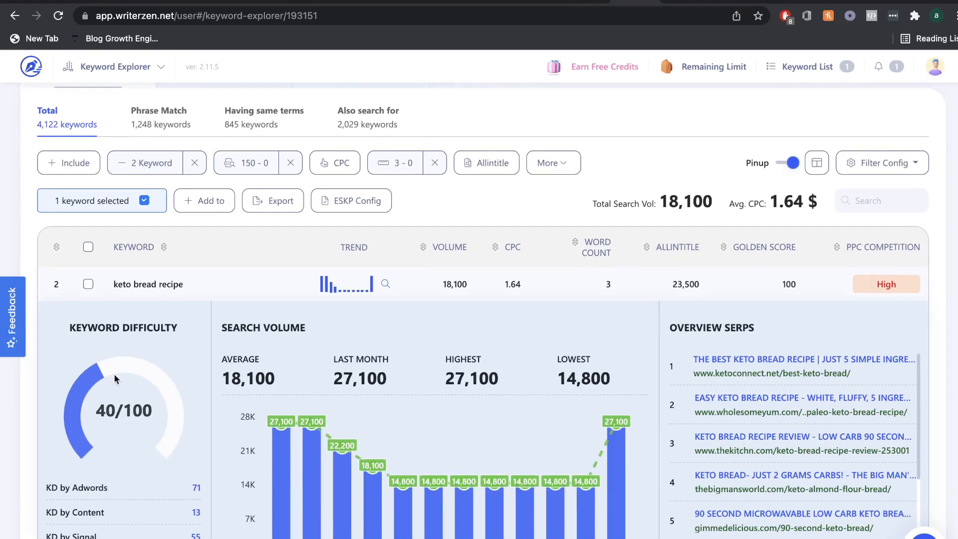
scroll(137, 369, down, 2)
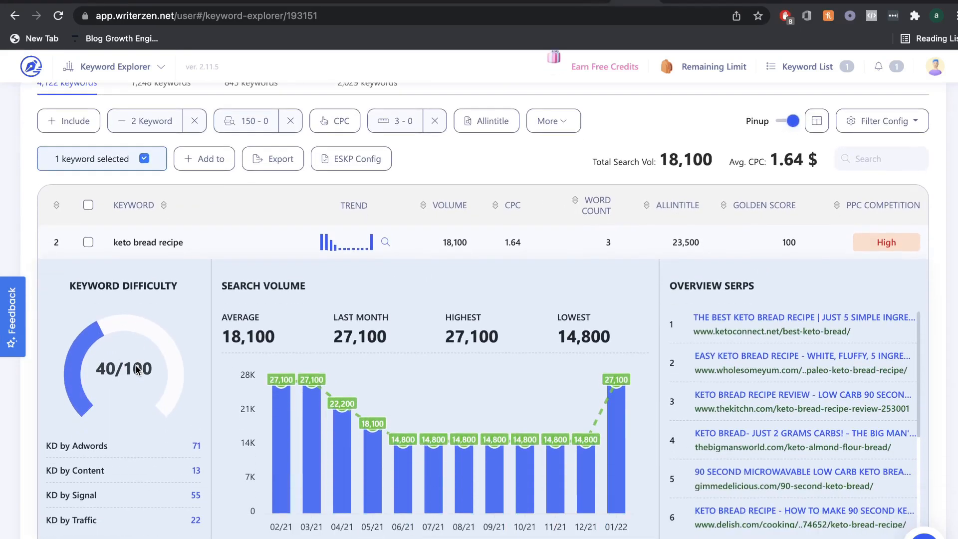
scroll(467, 315, down, 1)
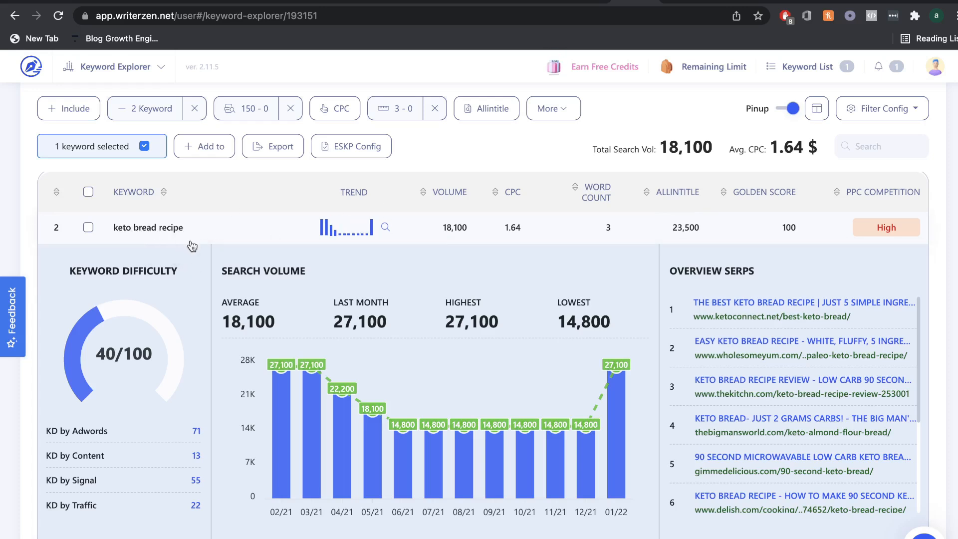
scroll(415, 420, up, 2)
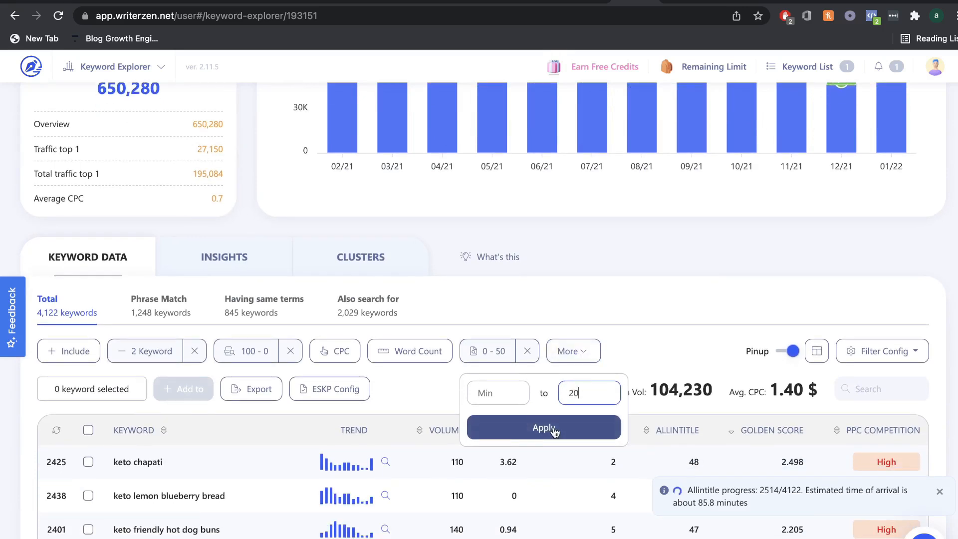
Step: Filter the keyword data to a maximum allintitle of 20, leaving the minimum empty
click(553, 429)
scroll(553, 397, down, 2)
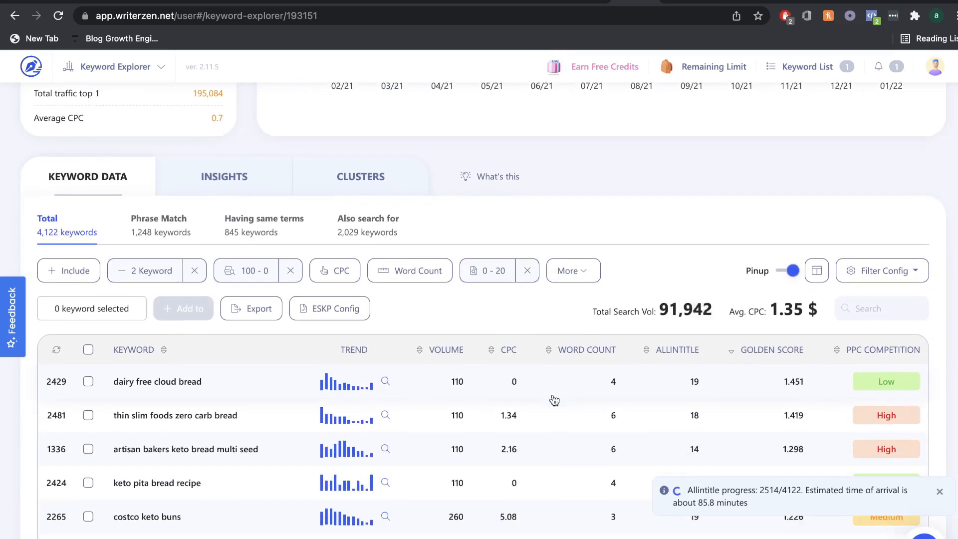
scroll(655, 256, down, 1)
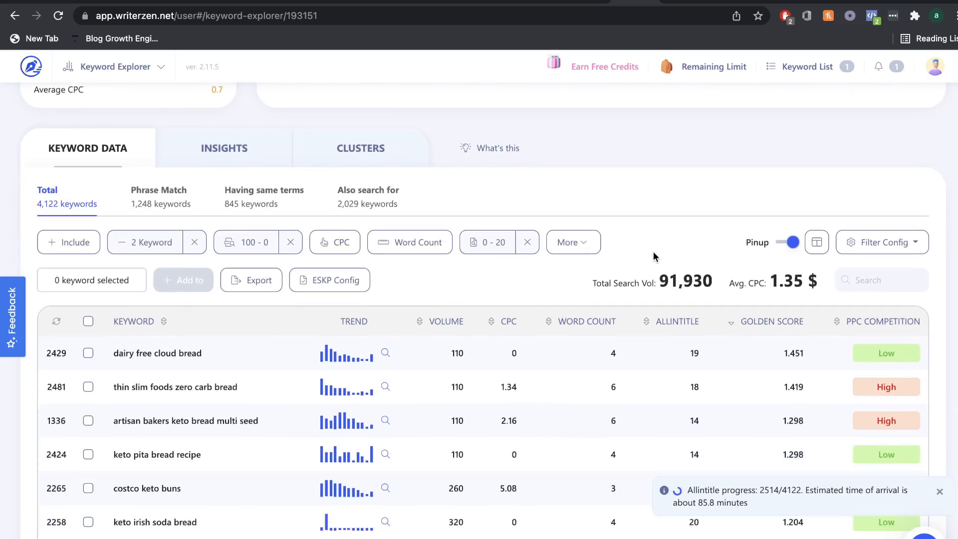
scroll(654, 256, down, 1)
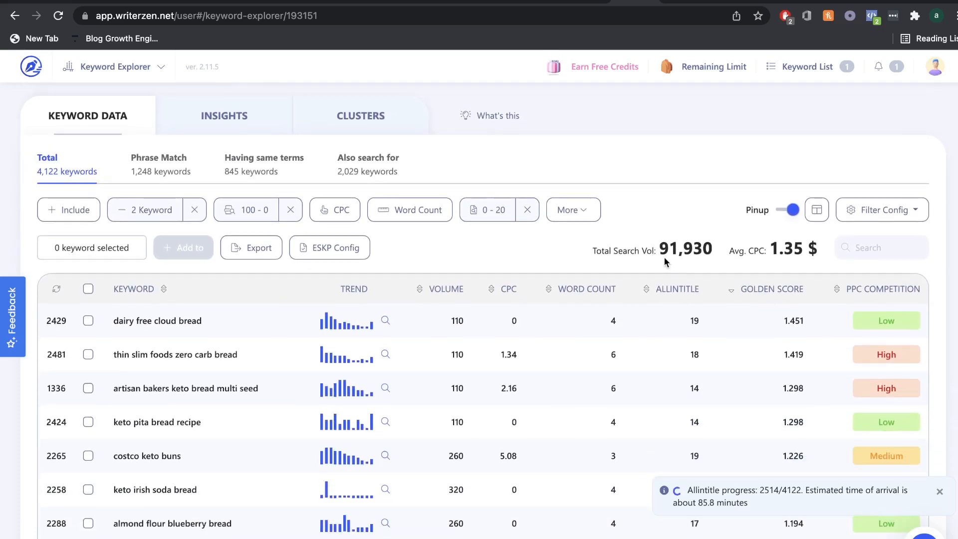
Step: Review the low-allintitle keywords and select "keto pita bread recipe"
scroll(664, 262, down, 1)
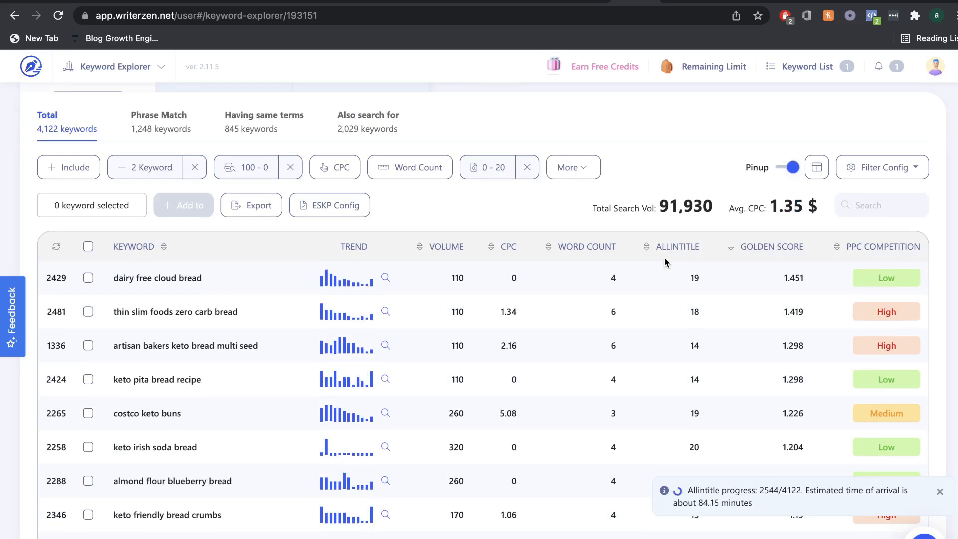
scroll(664, 262, down, 1)
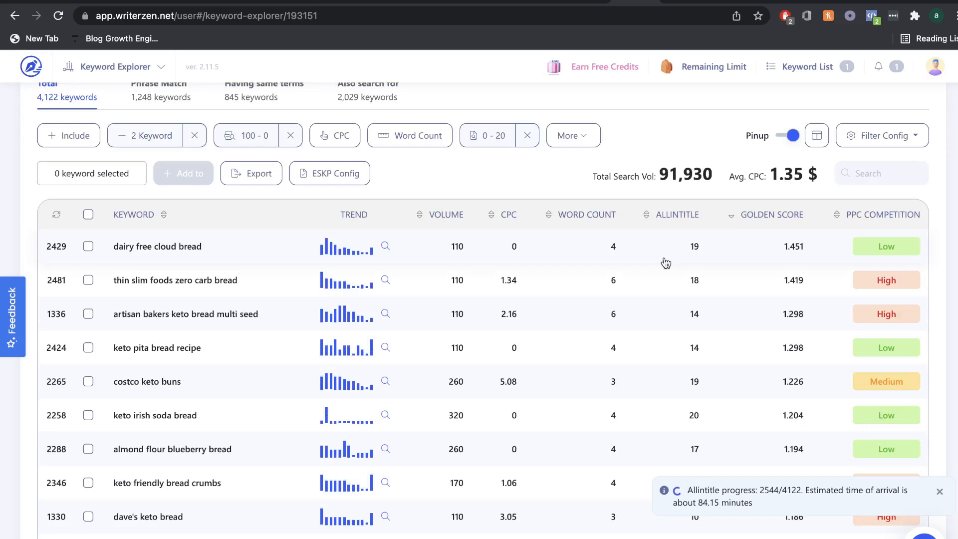
scroll(665, 263, up, 1)
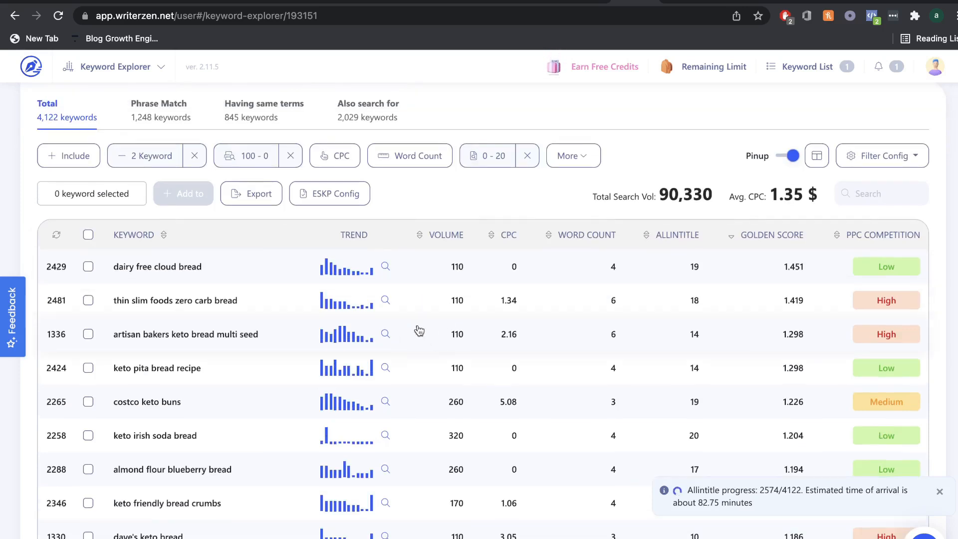
scroll(452, 368, down, 1)
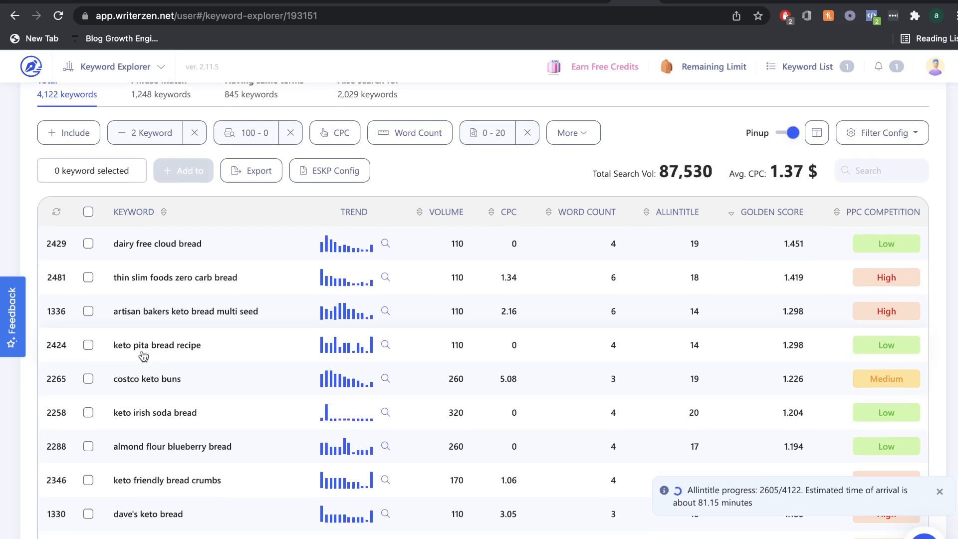
click(88, 346)
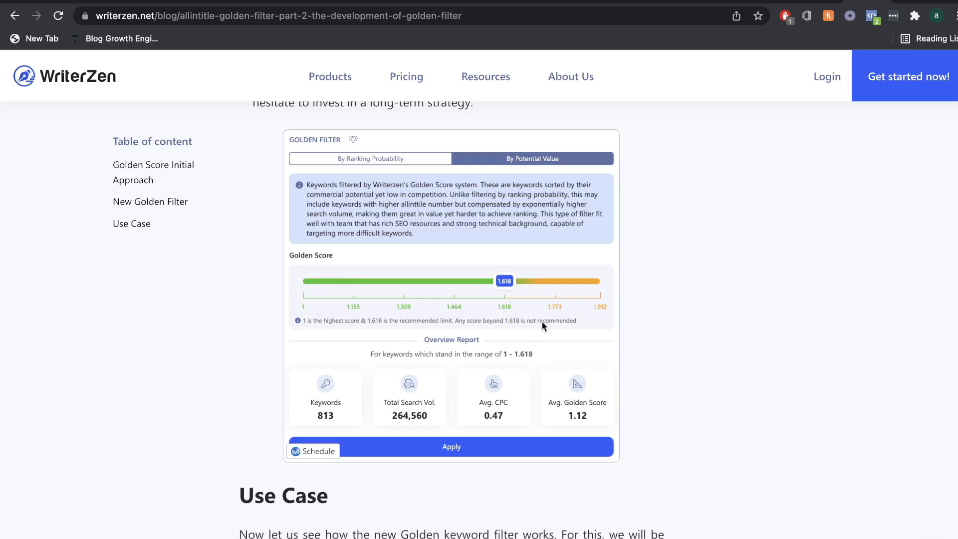
Step: Return from the Golden Filter blog article to Keyword Explorer and also select the keyword "almond flour blueberry bread"
click(693, 2)
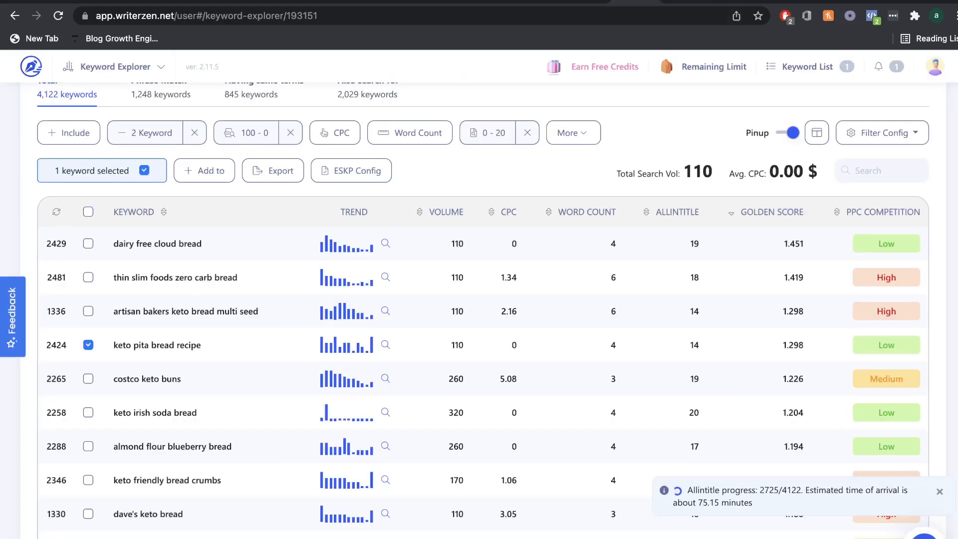
scroll(786, 352, down, 1)
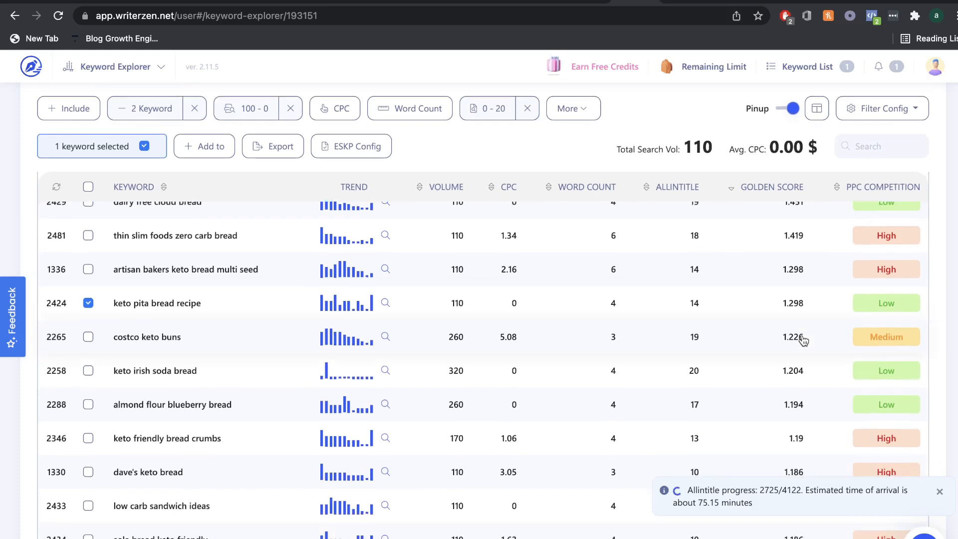
scroll(799, 342, down, 3)
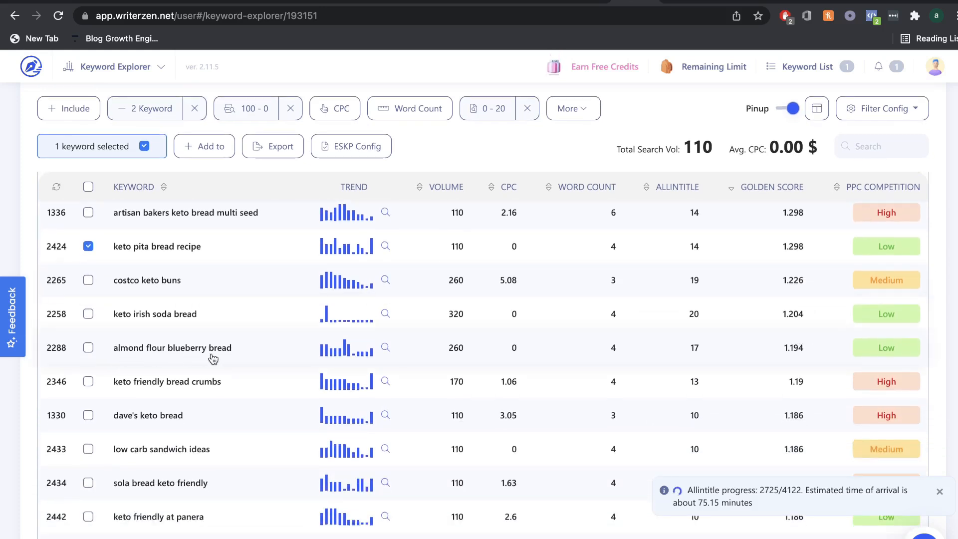
click(88, 348)
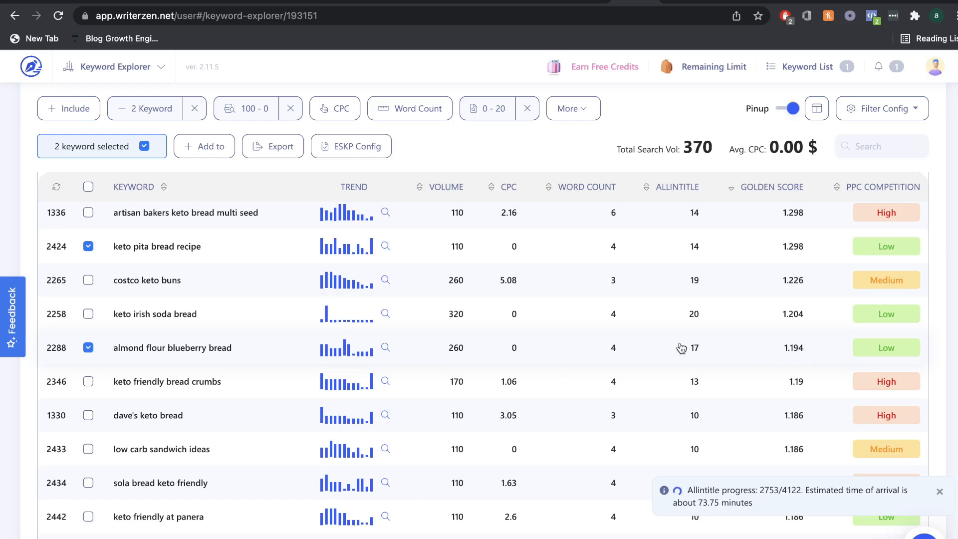
scroll(696, 349, down, 2)
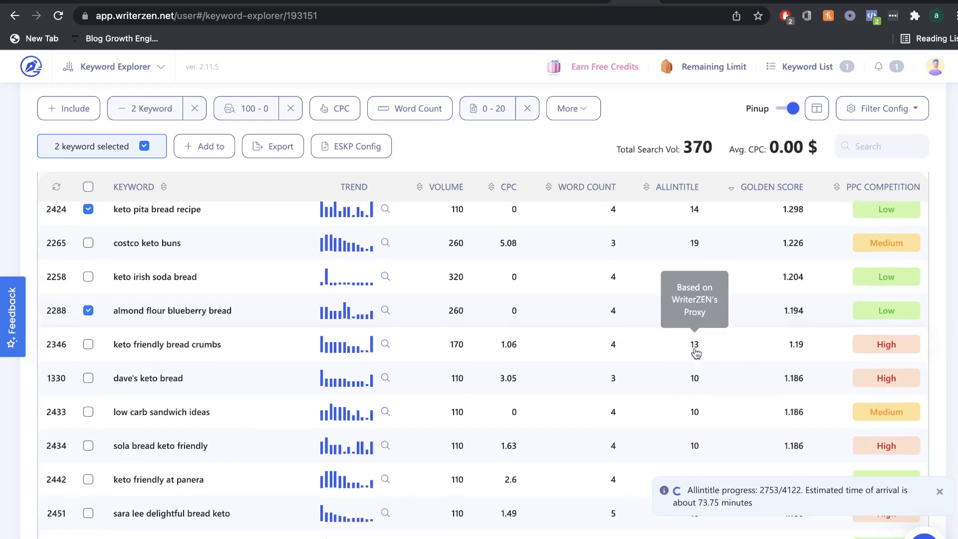
Step: Select the keywords "keto friendly bread crumbs", "low carb sandwich ideas" and "keto ginger bread" in the filtered keyword data
click(120, 344)
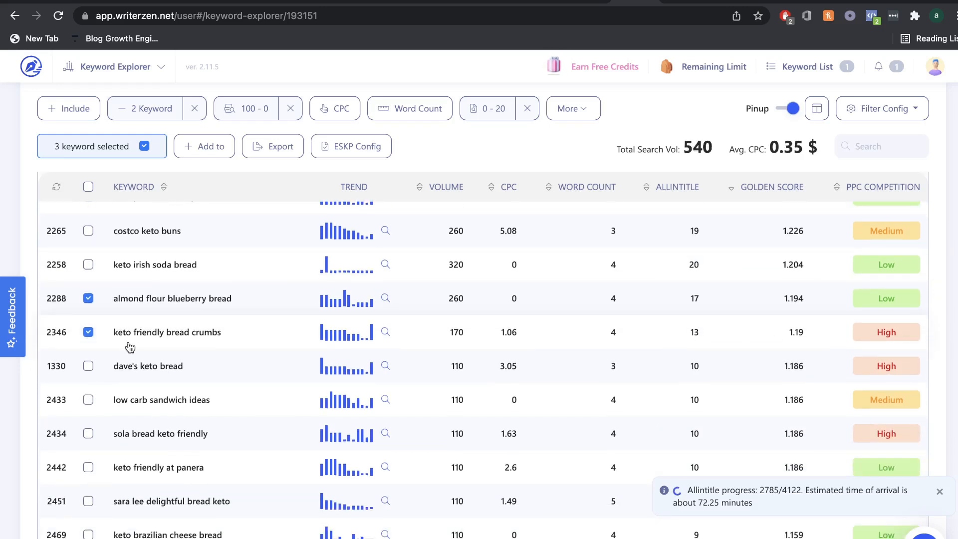
scroll(648, 351, up, 1)
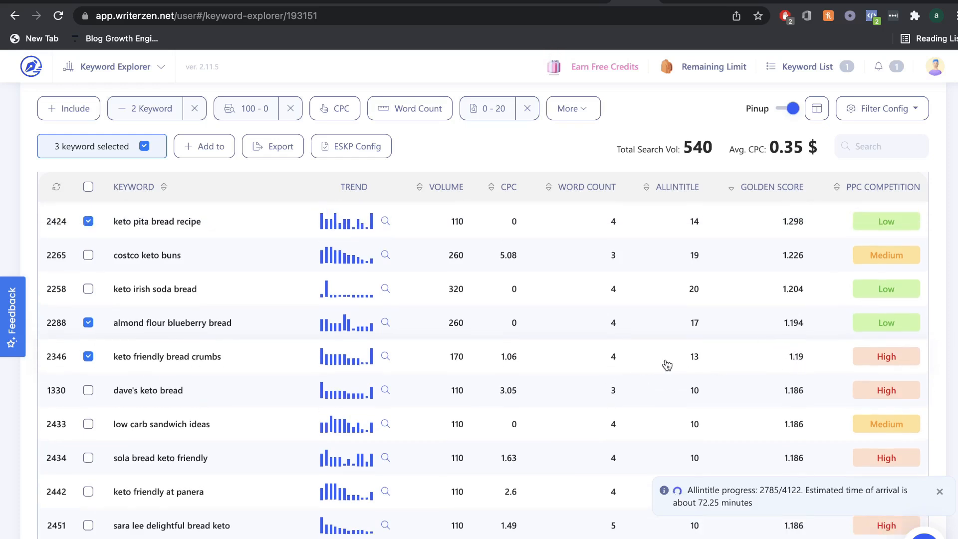
scroll(454, 365, down, 4)
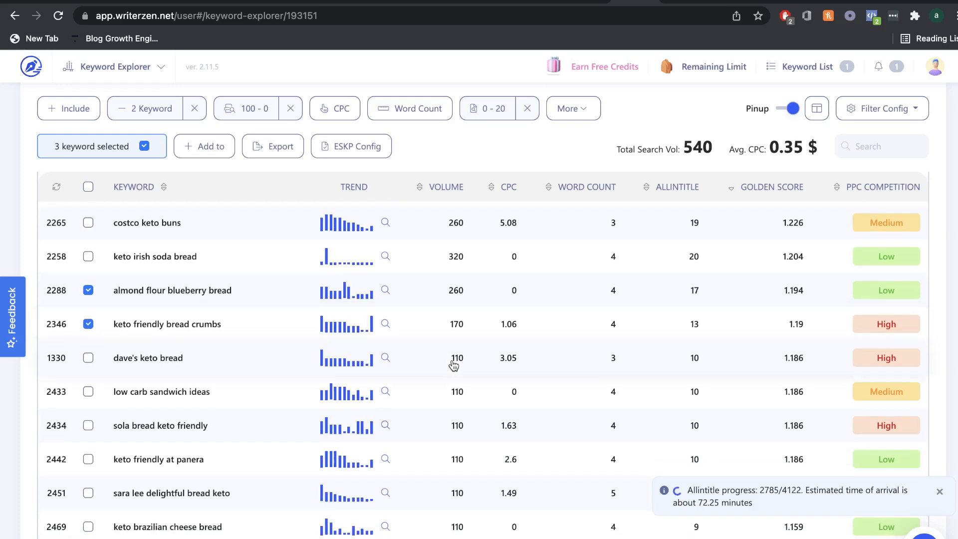
click(87, 333)
scroll(146, 334, down, 2)
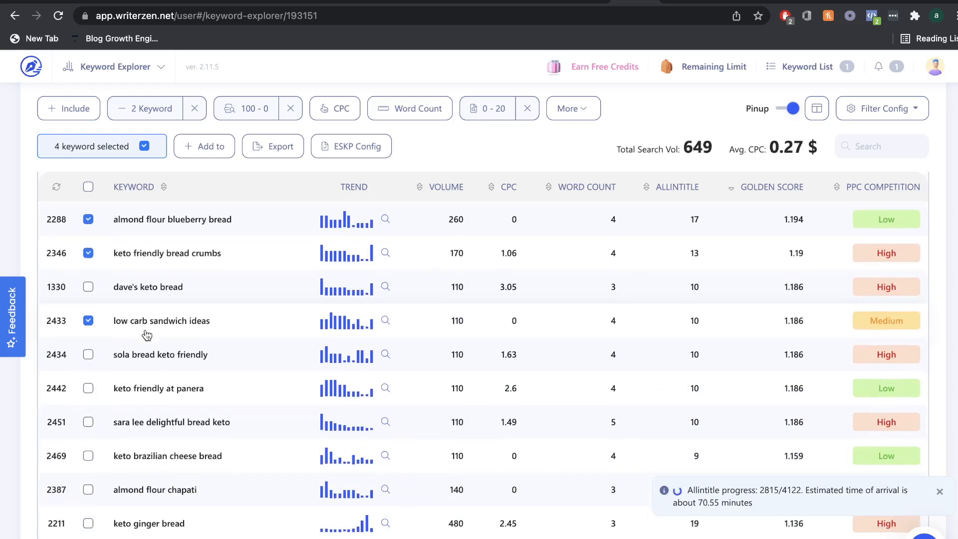
scroll(102, 340, down, 2)
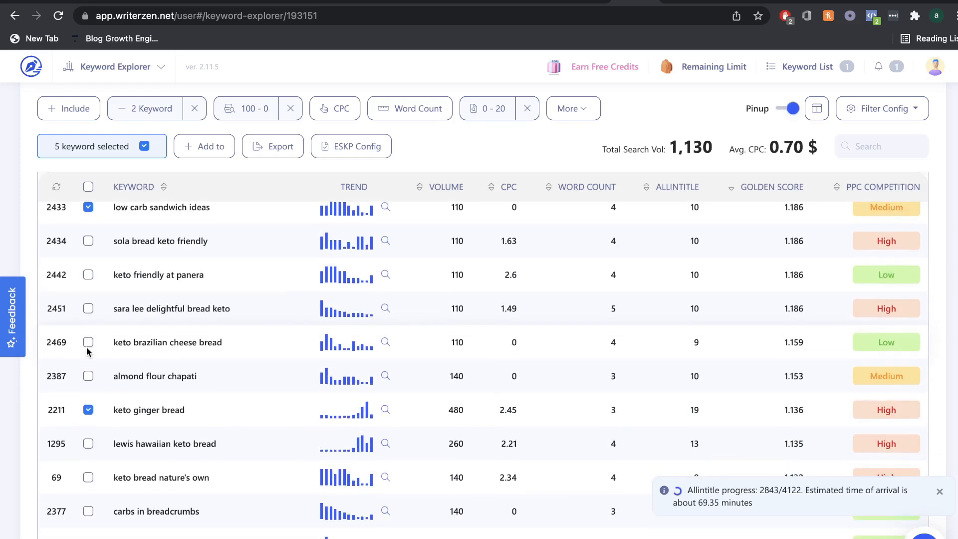
Step: Review the low-allintitle keyword results and also select "almond flour chapati" and "keto sourdough bread recipe"
scroll(113, 347, down, 2)
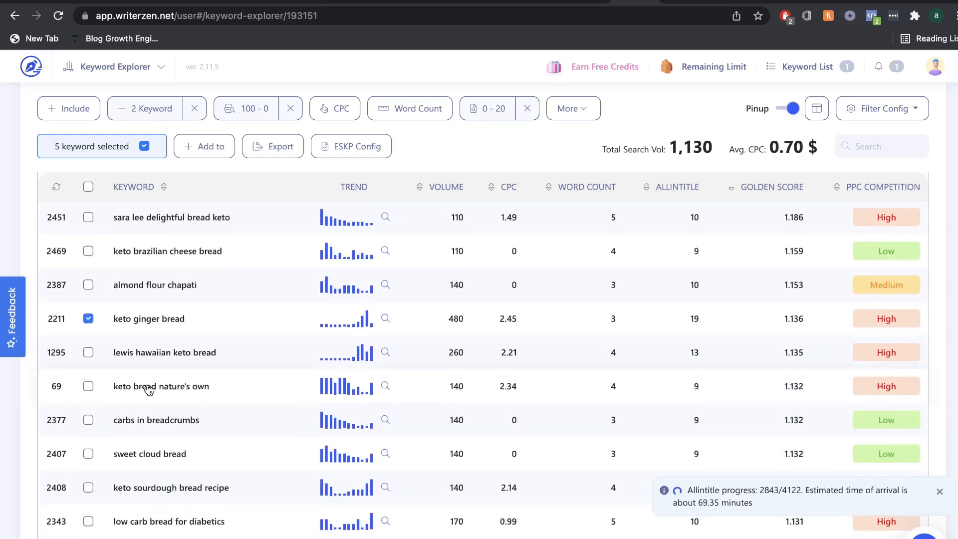
scroll(148, 390, down, 1)
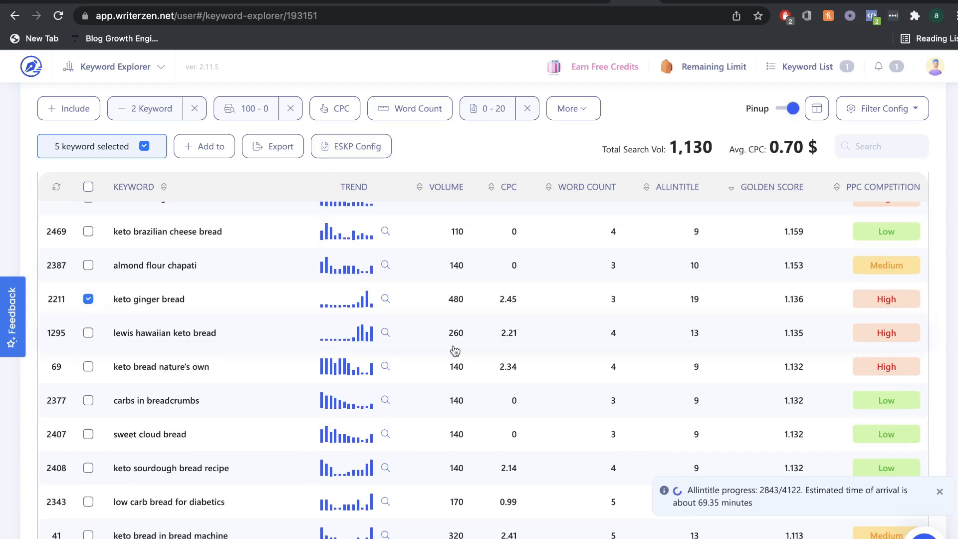
scroll(455, 351, up, 15)
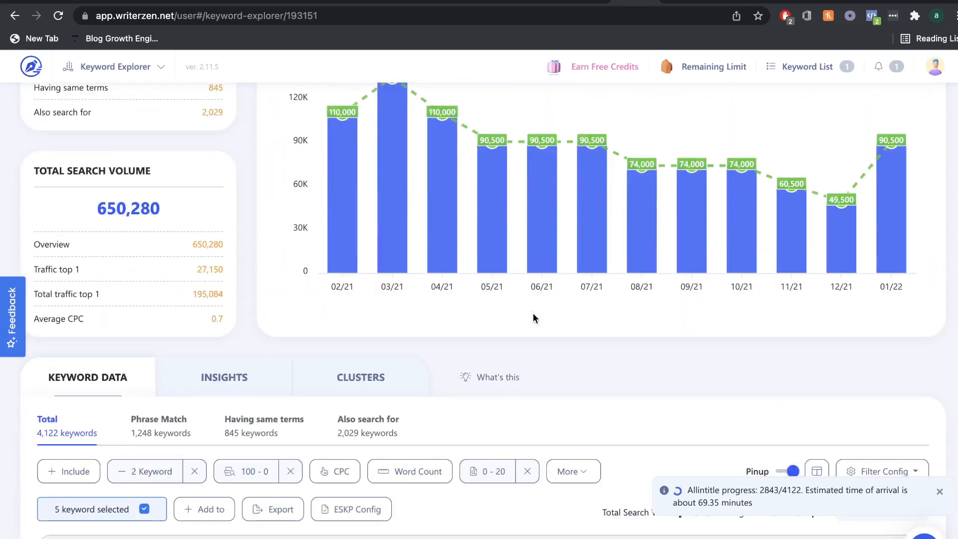
scroll(533, 314, down, 10)
scroll(535, 320, down, 4)
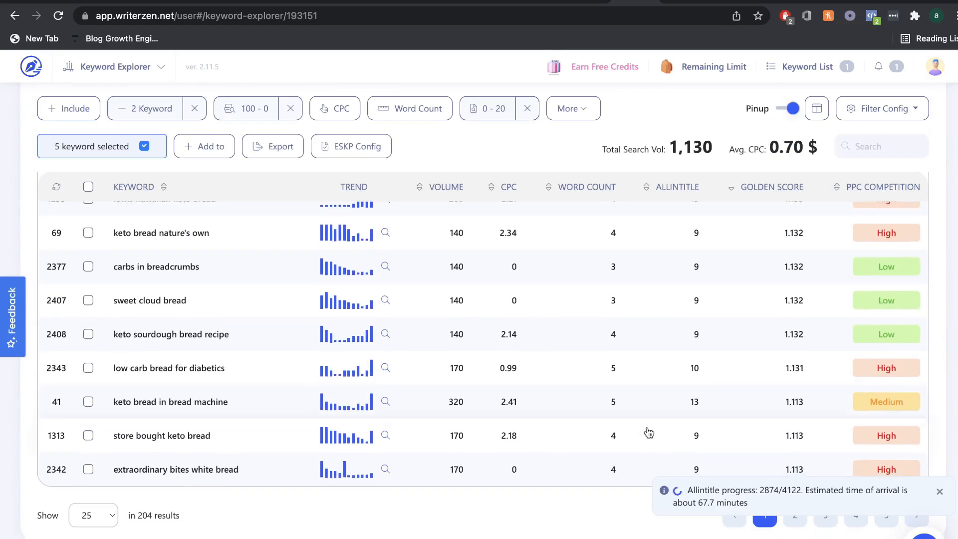
scroll(649, 432, up, 15)
scroll(507, 324, down, 7)
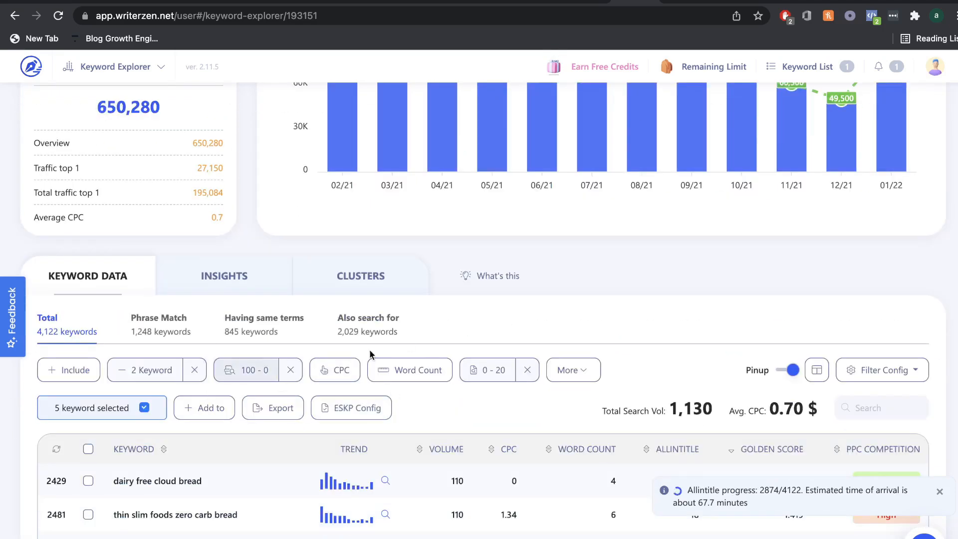
scroll(434, 370, down, 3)
scroll(692, 369, down, 5)
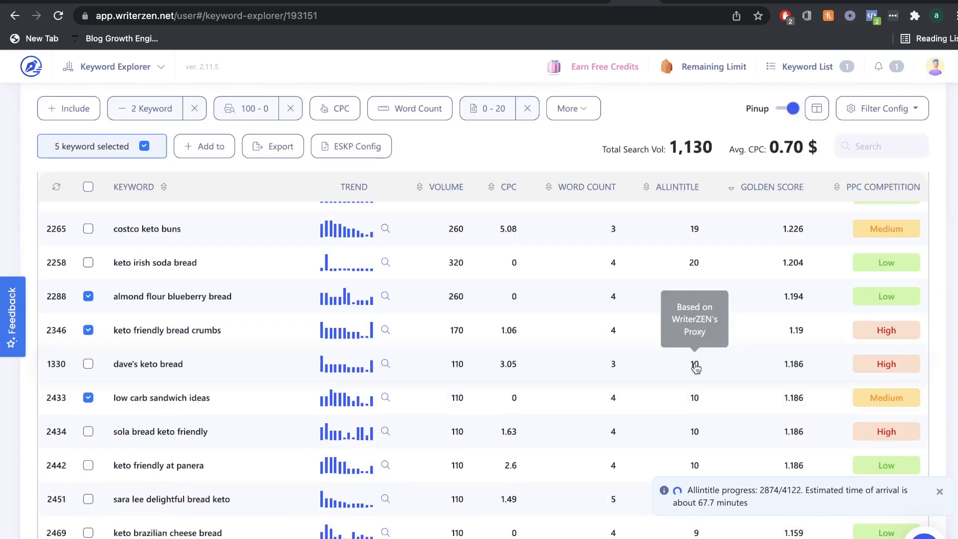
scroll(340, 370, down, 3)
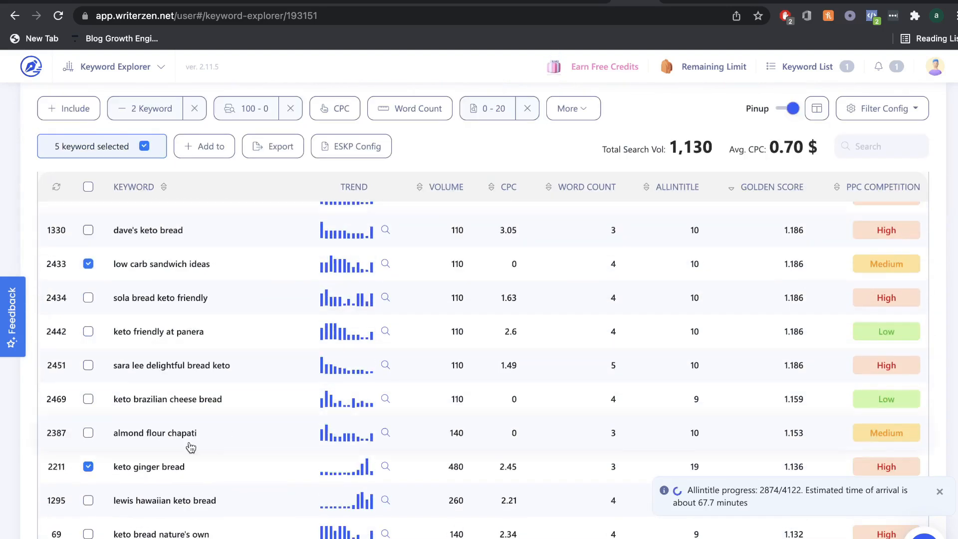
scroll(189, 448, down, 3)
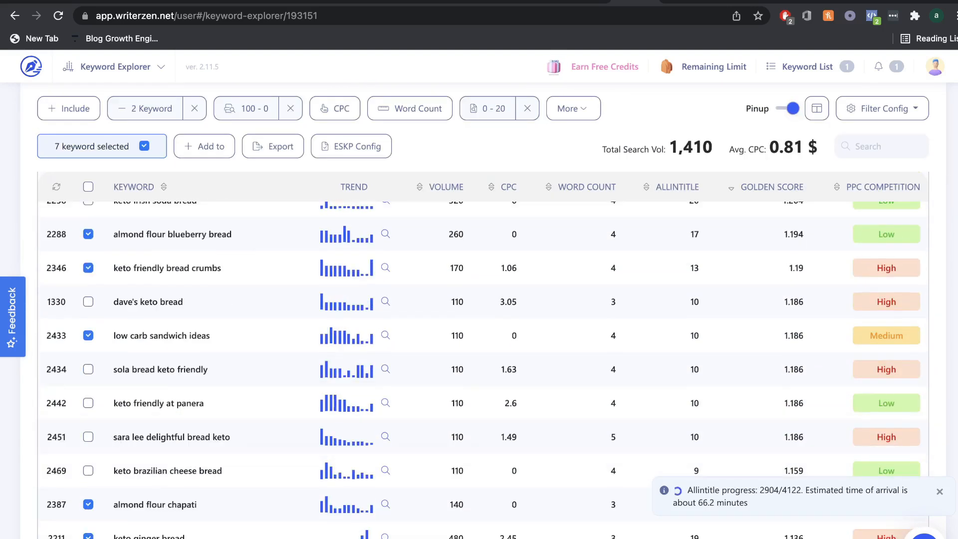
Step: Select "dairy free cloud bread" and add all selected keywords to the existing "Keto bread headlines" list
scroll(126, 450, up, 8)
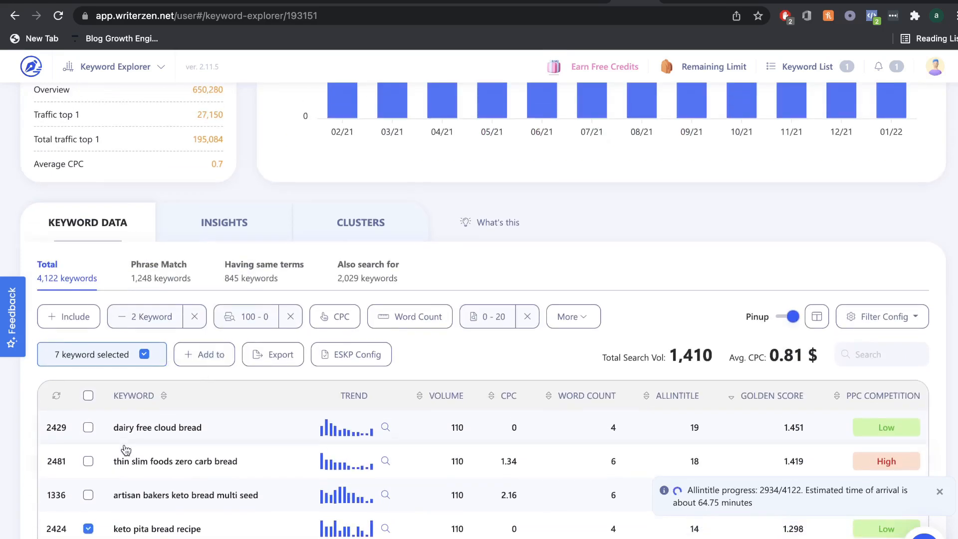
scroll(126, 450, down, 1)
click(88, 401)
scroll(197, 360, down, 1)
click(204, 302)
click(230, 340)
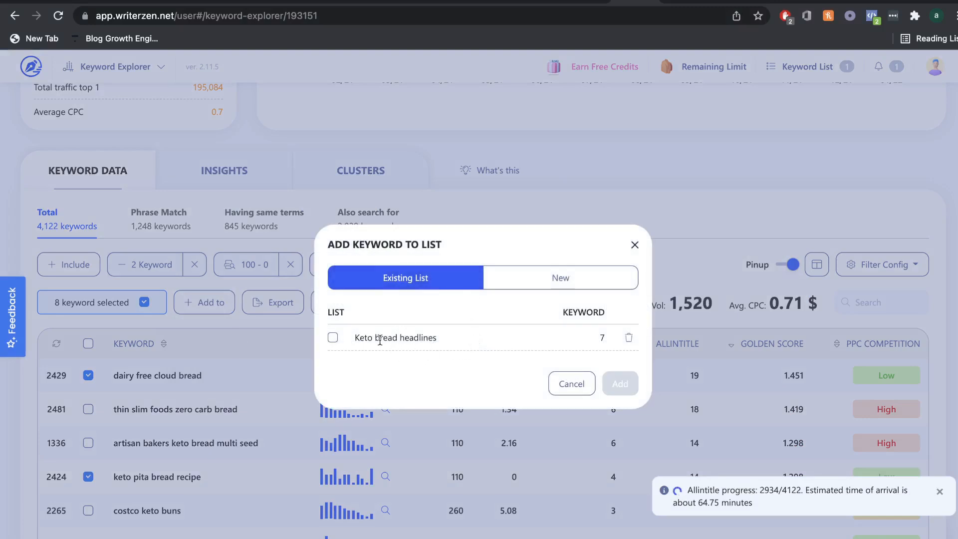
click(333, 339)
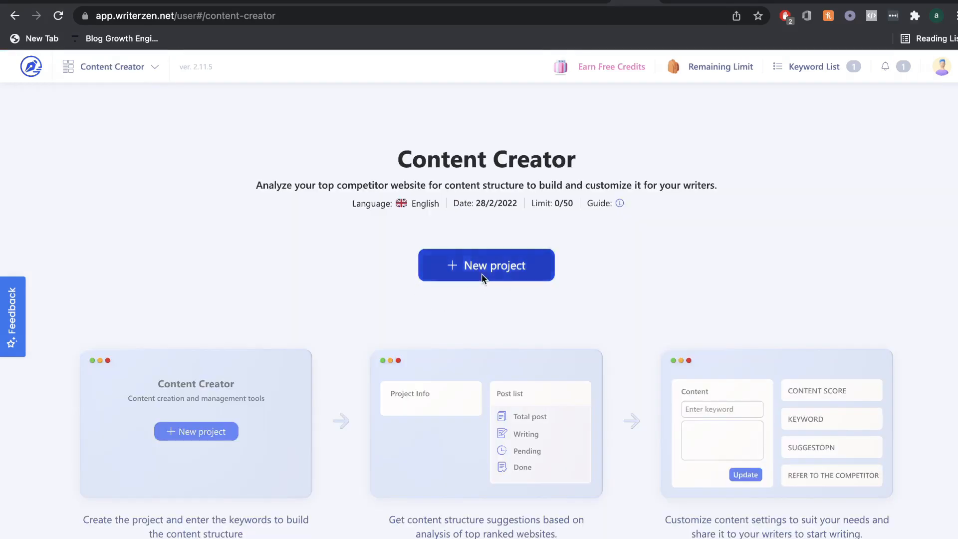
Step: Create a Content Creator project named "Keto bread" in English for the United States, with content for the seed keyword "keto bread"
click(482, 272)
click(380, 237)
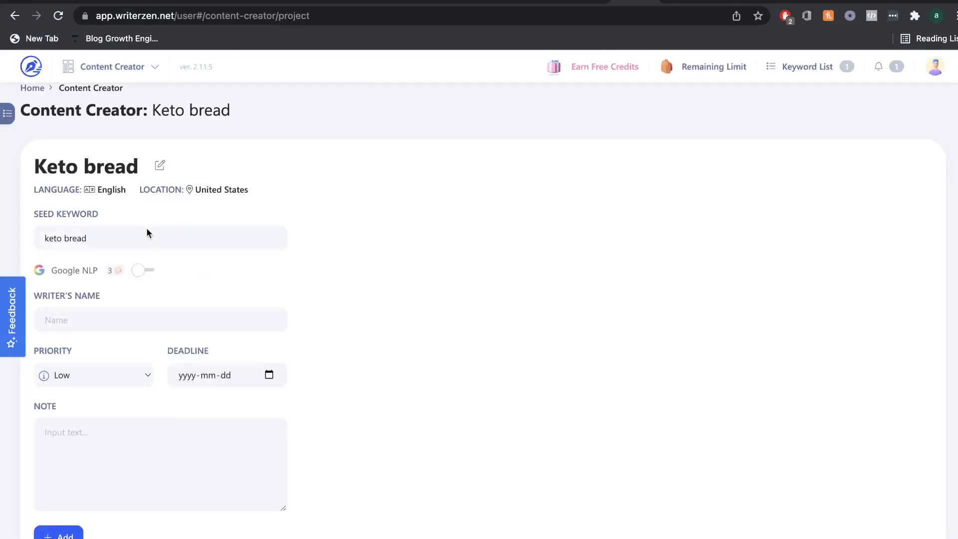
click(108, 318)
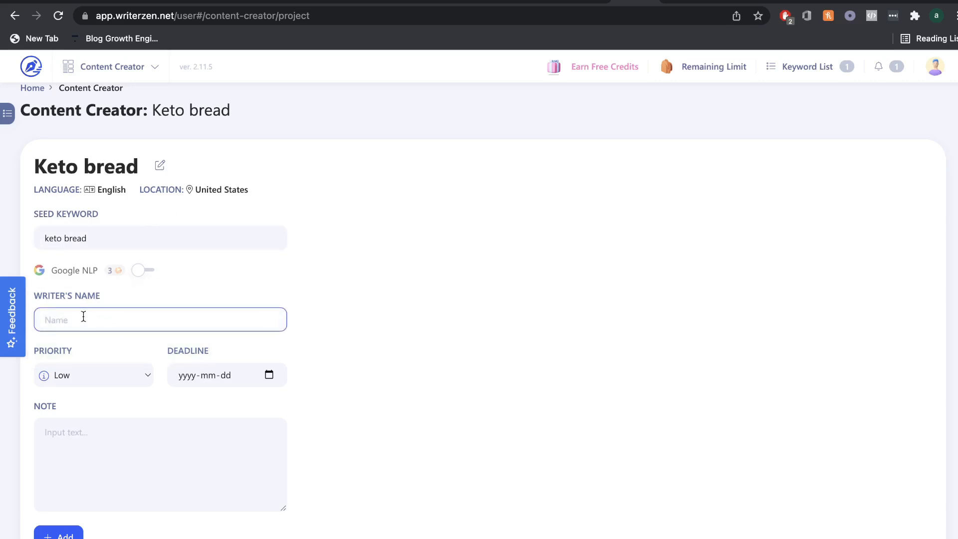
mouse_move(147, 276)
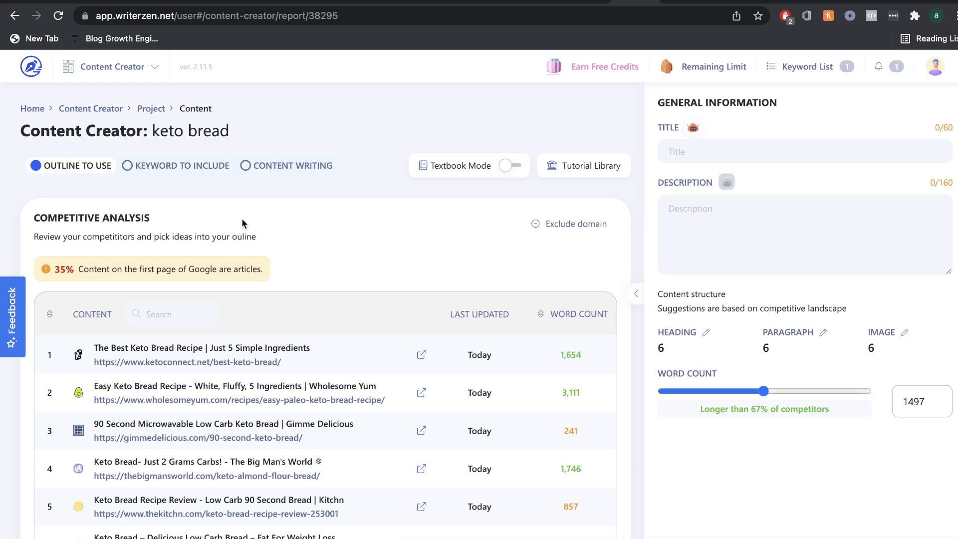
Step: Examine the competitive analysis of the "keto bread" content, comparing the top-ranking competitor articles and their word counts
scroll(242, 223, down, 1)
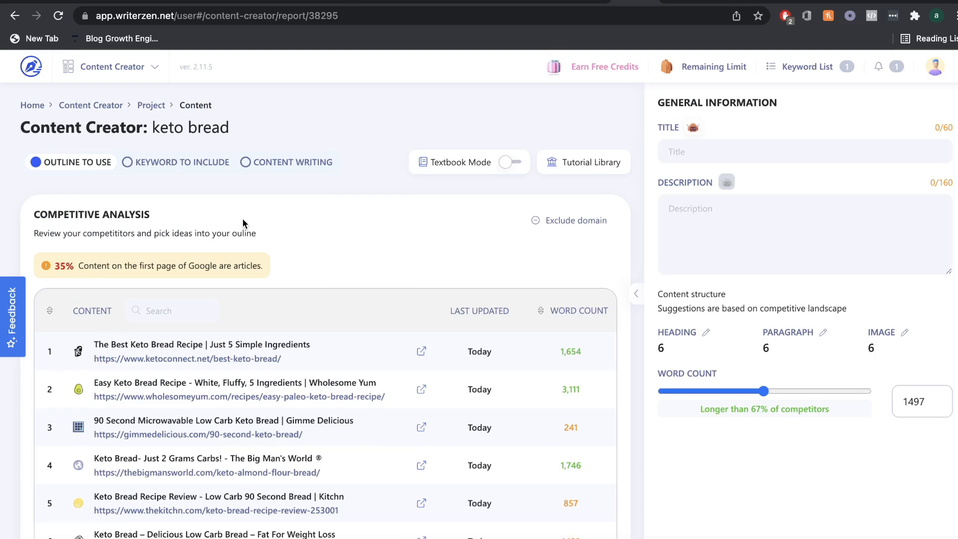
scroll(244, 223, down, 1)
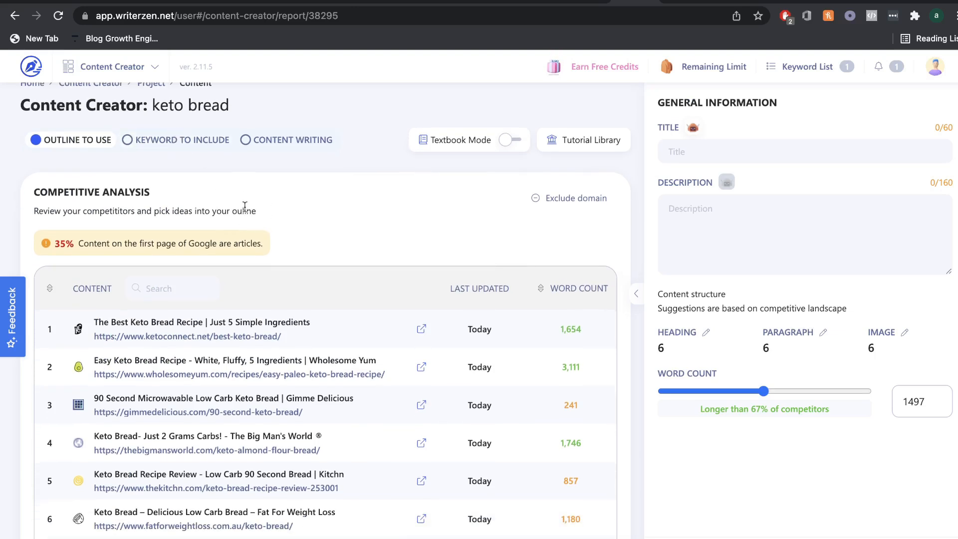
scroll(244, 202, down, 1)
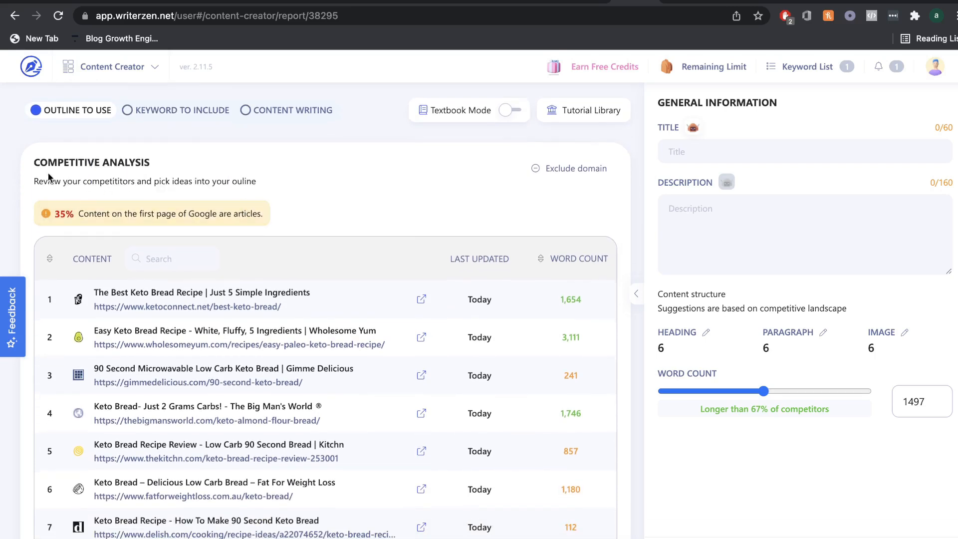
scroll(292, 213, down, 2)
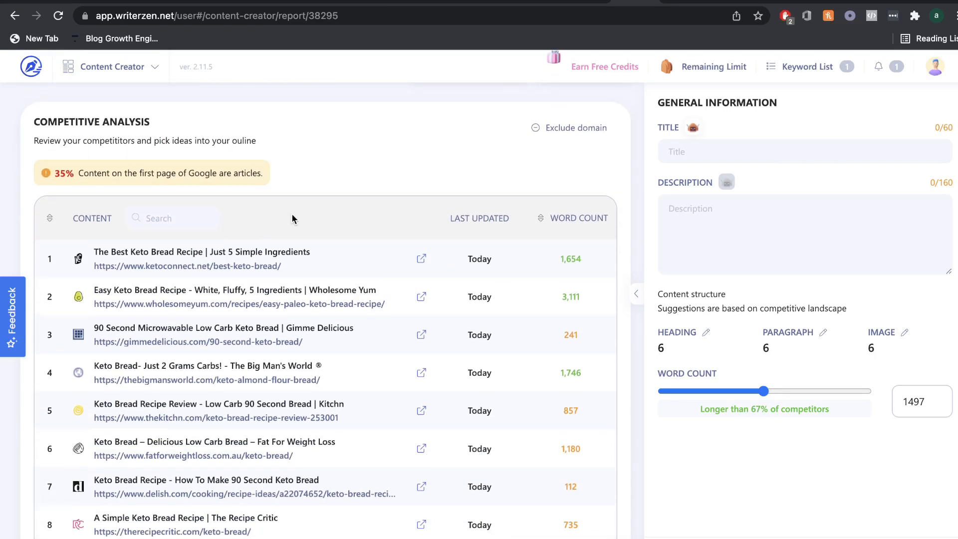
scroll(292, 217, down, 1)
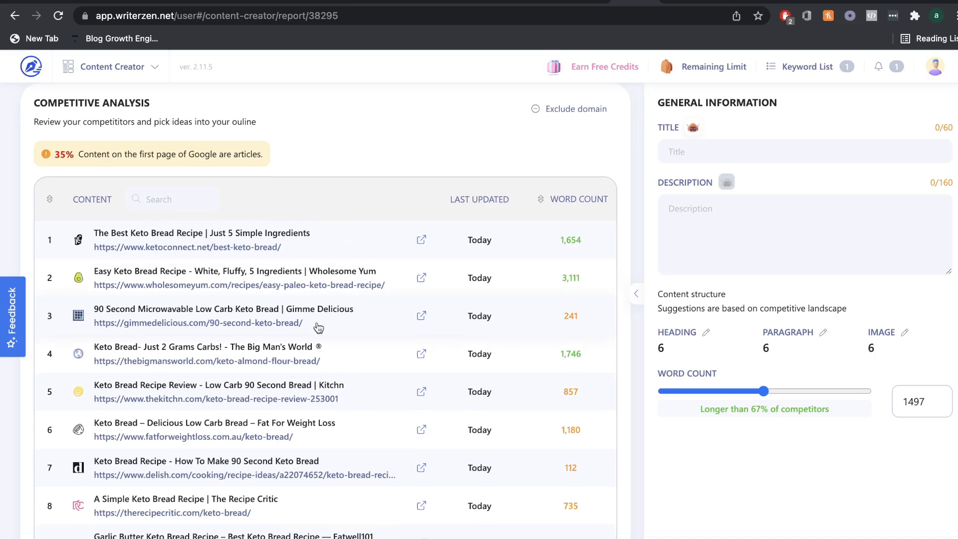
scroll(316, 322, up, 3)
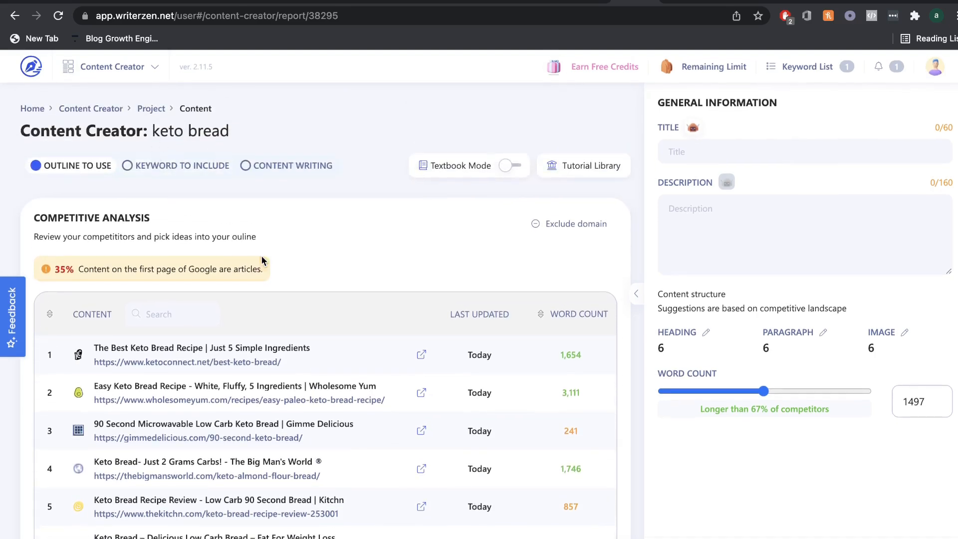
scroll(254, 239, down, 3)
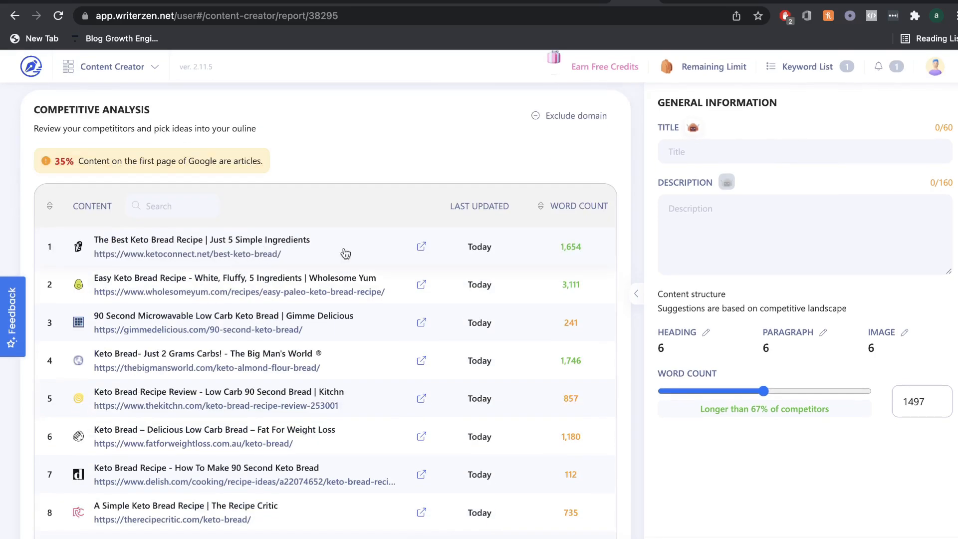
scroll(327, 293, down, 1)
scroll(329, 298, down, 1)
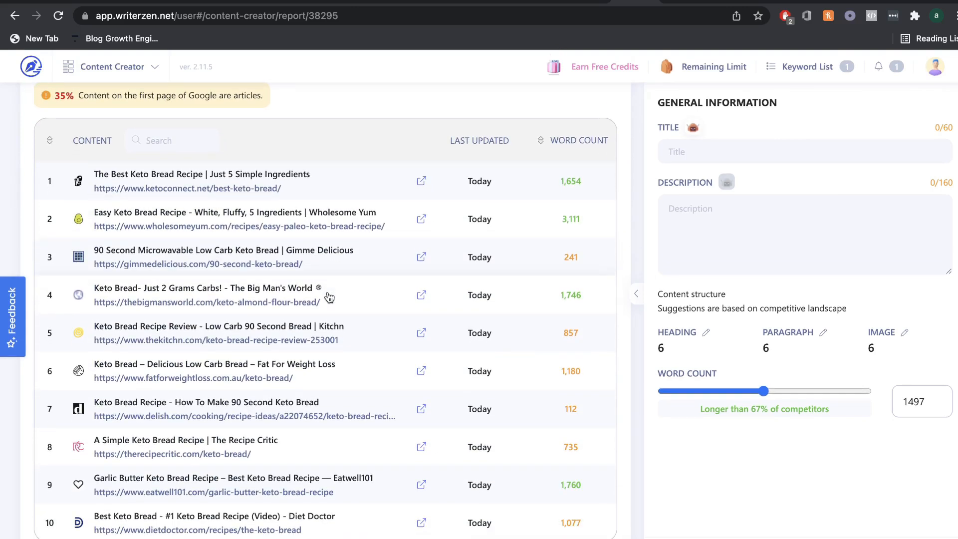
scroll(329, 298, down, 4)
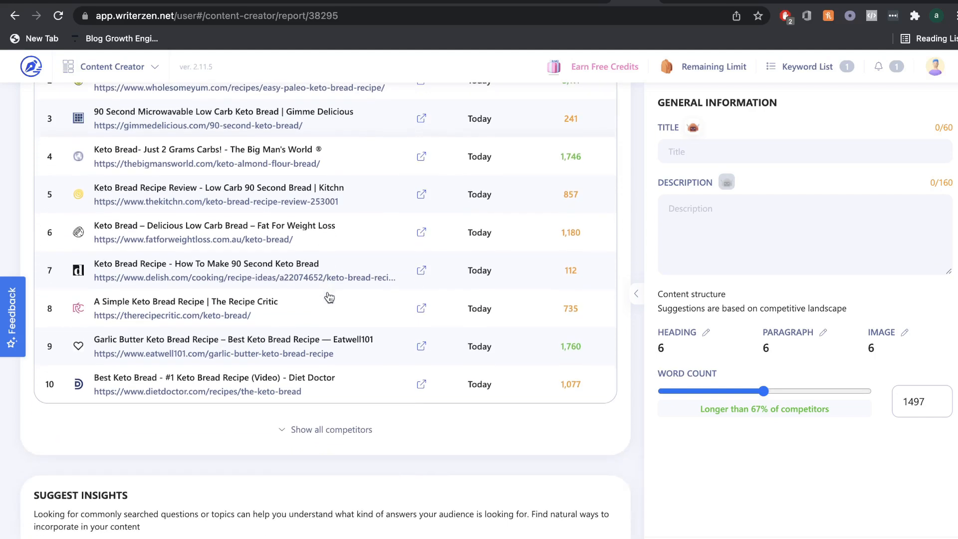
scroll(581, 352, up, 7)
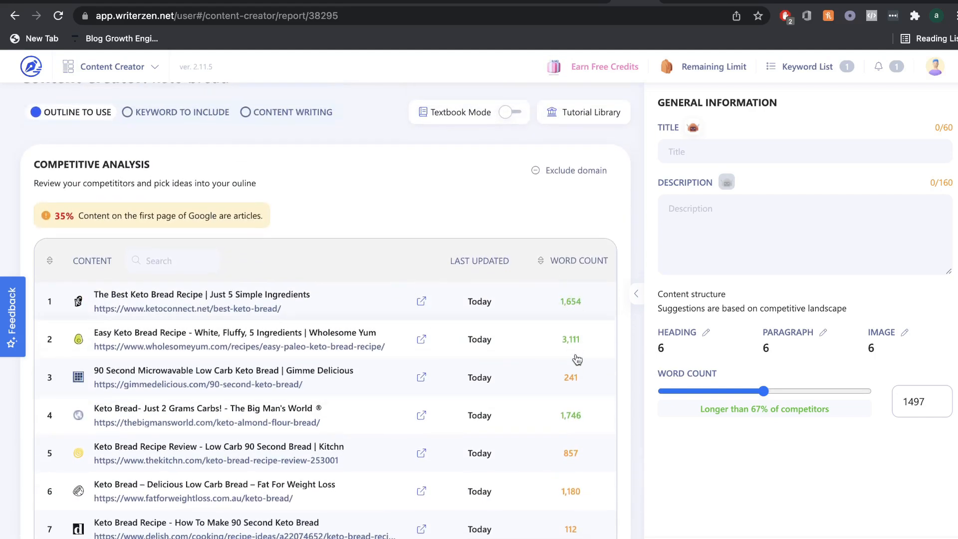
scroll(579, 357, down, 3)
scroll(579, 362, down, 4)
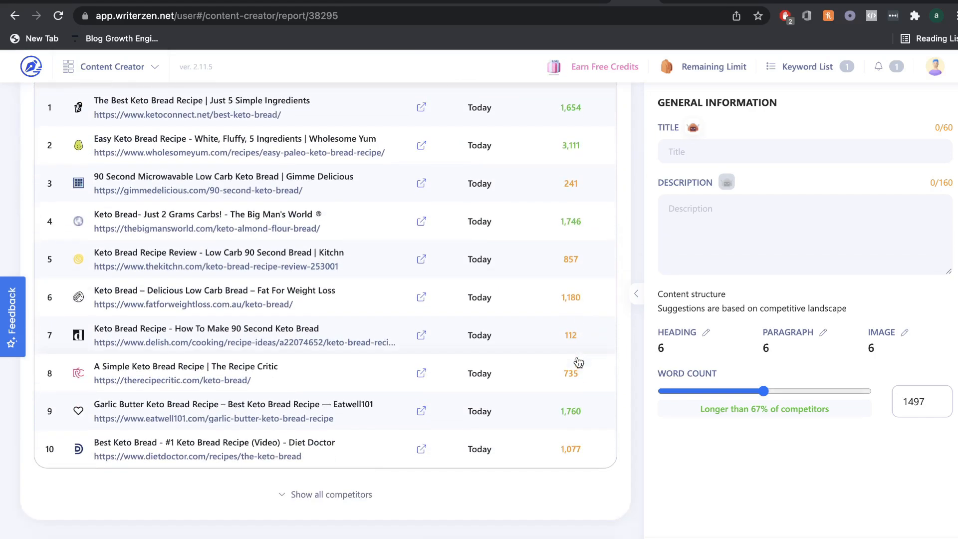
scroll(579, 360, up, 6)
Step: Show all "People also ask" questions in the suggested insights and review them for outline ideas
scroll(546, 289, down, 8)
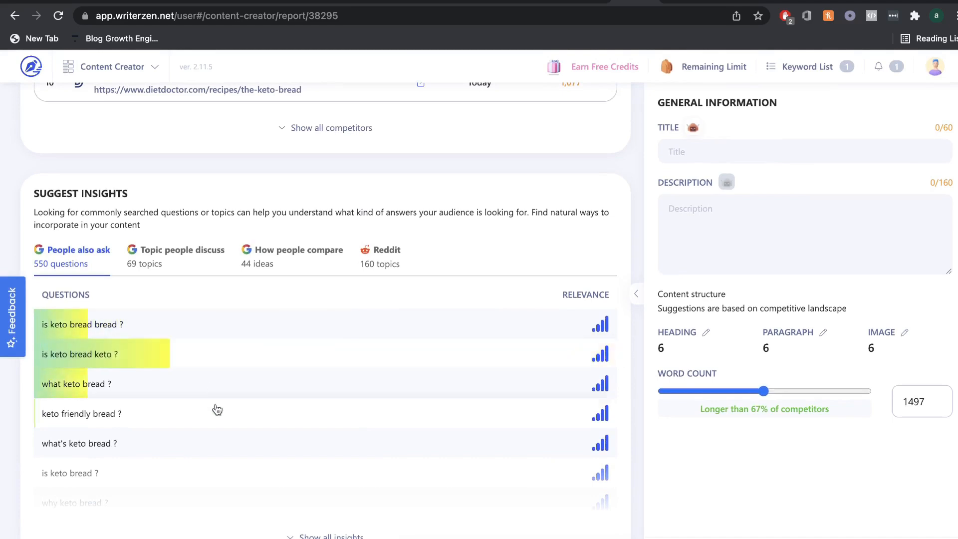
click(328, 536)
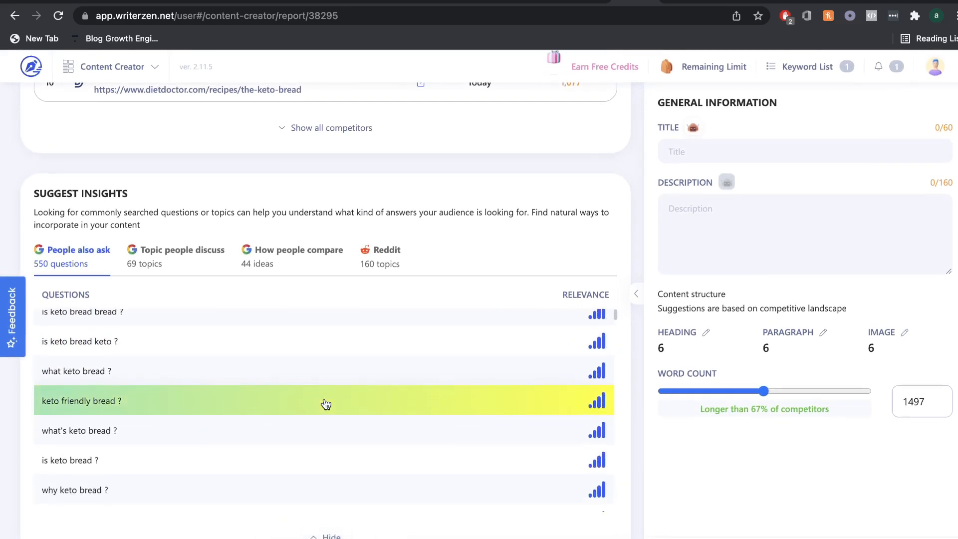
scroll(325, 403, up, 1)
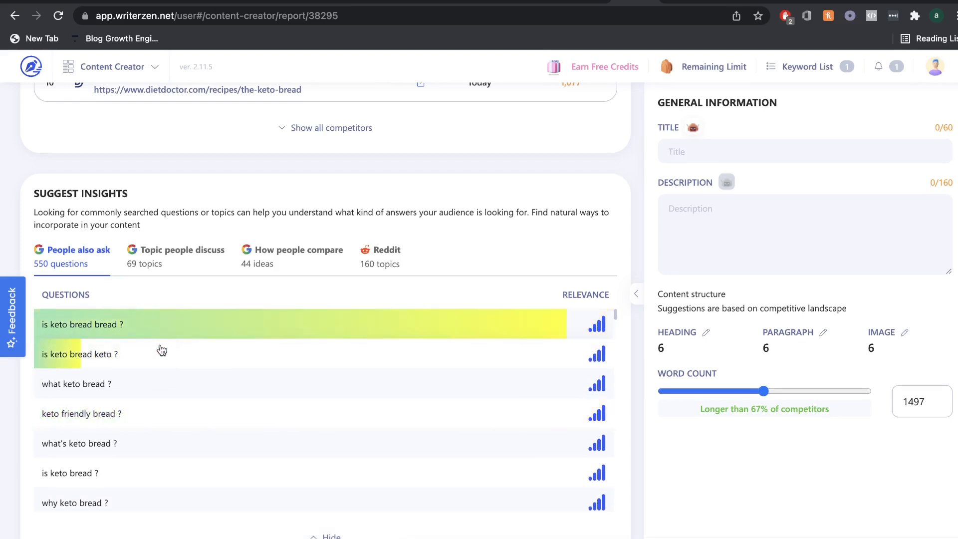
scroll(160, 397, down, 3)
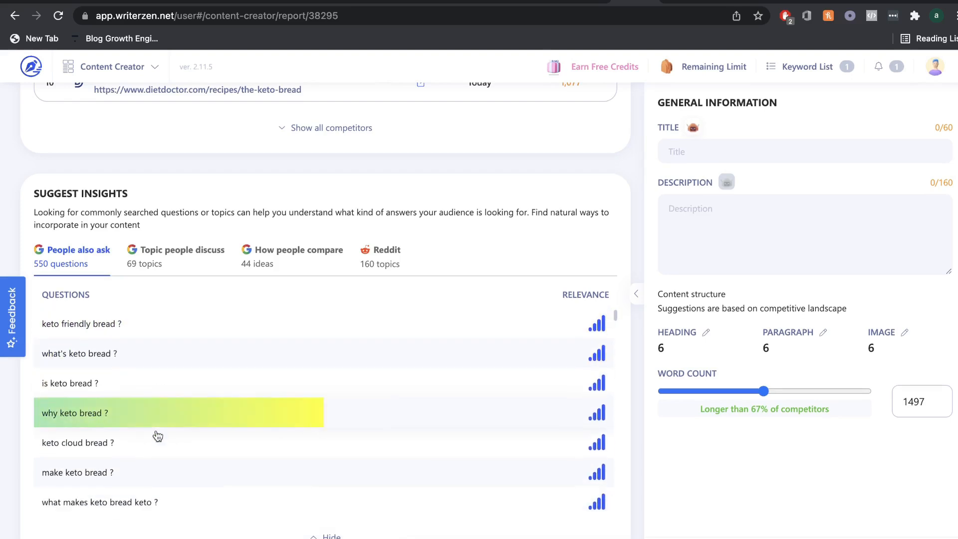
scroll(167, 394, down, 2)
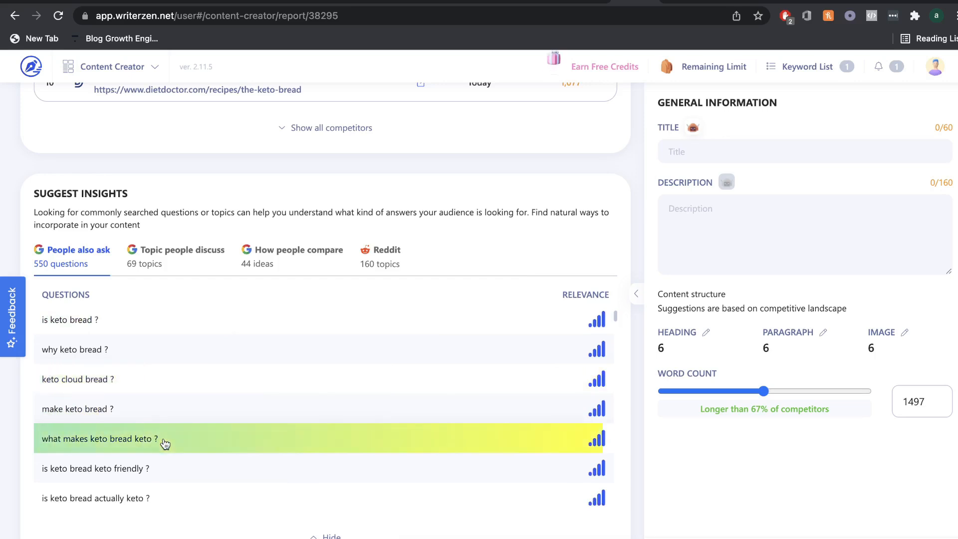
Step: Browse further "People also ask" questions and the "Topic people discuss" suggestions for keto bread outline ideas
scroll(250, 459, down, 3)
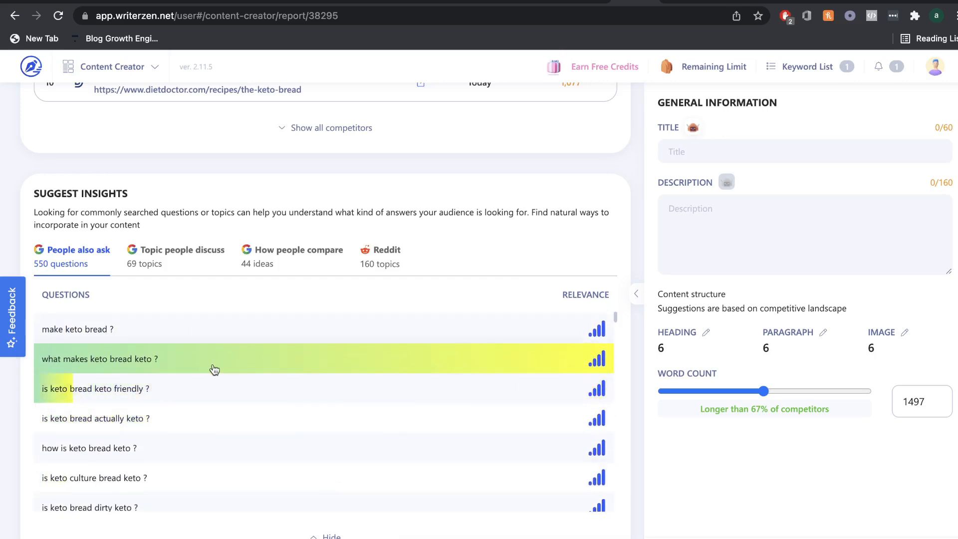
scroll(239, 443, down, 2)
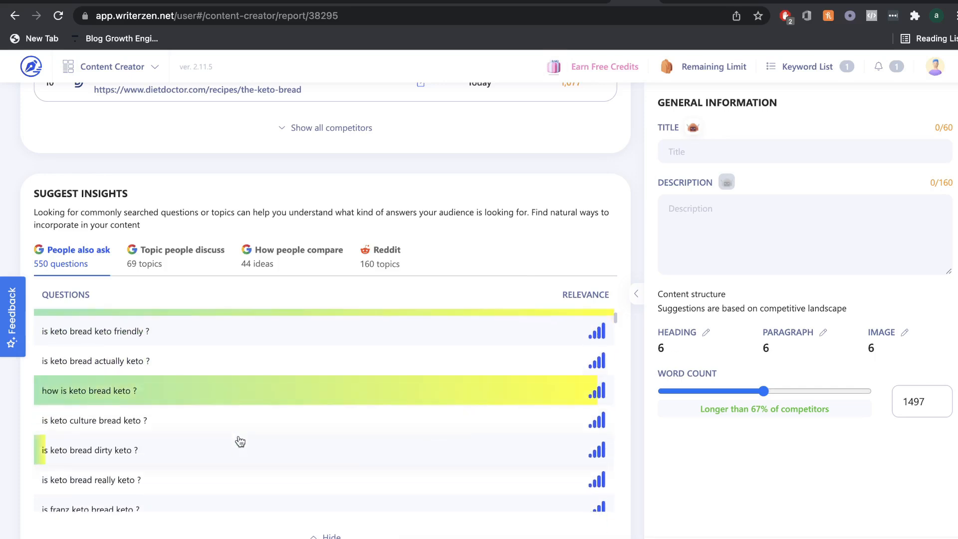
click(134, 263)
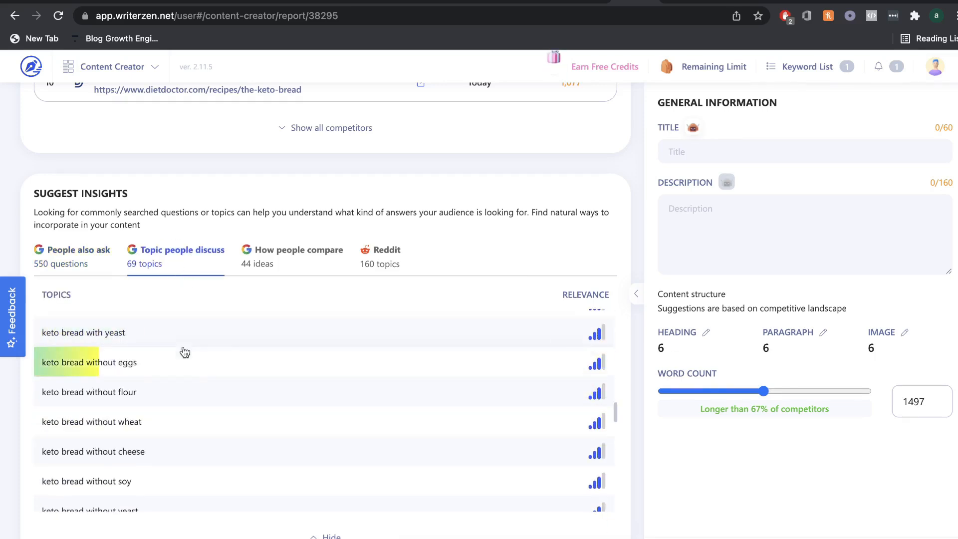
scroll(184, 367, down, 1)
scroll(185, 367, up, 1)
scroll(185, 367, down, 1)
scroll(184, 366, down, 1)
scroll(185, 366, up, 1)
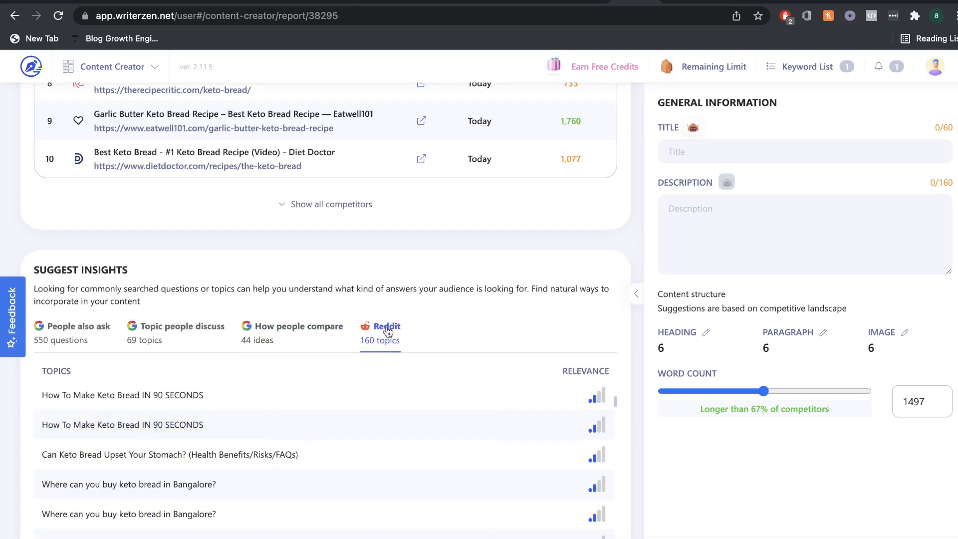
Step: Examine the Reddit topics in the suggested insights for questions and angles about keto bread
scroll(382, 368, down, 2)
scroll(376, 395, up, 1)
scroll(377, 396, down, 1)
scroll(376, 396, up, 1)
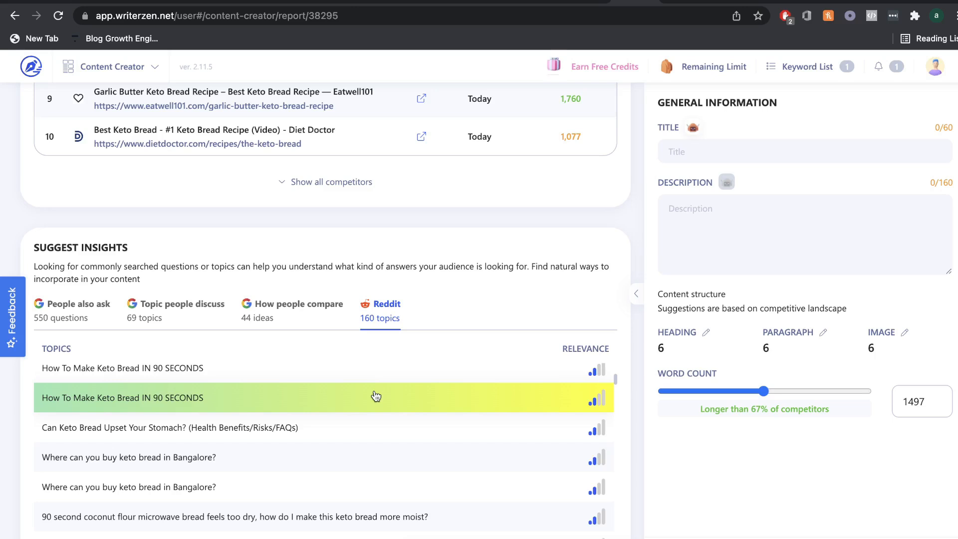
scroll(284, 402, down, 1)
scroll(224, 399, up, 2)
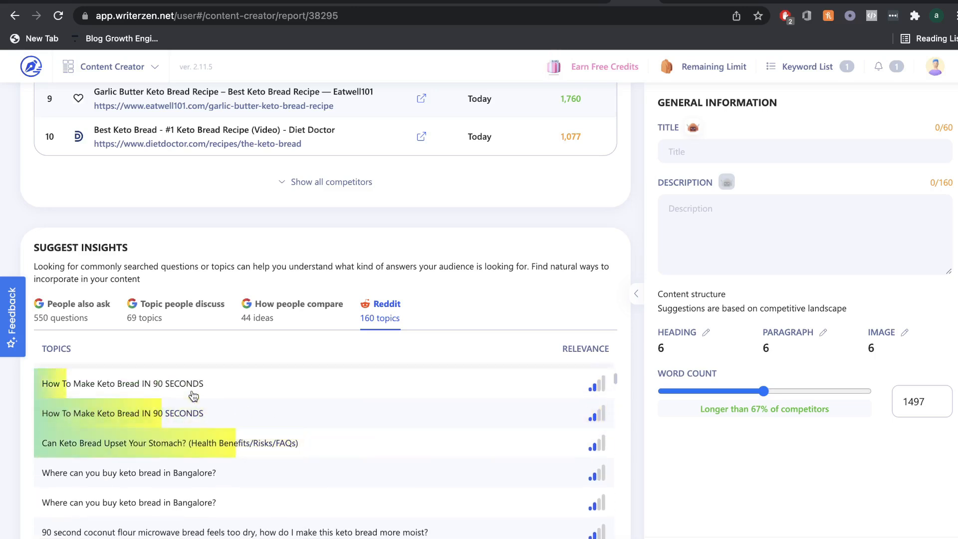
scroll(231, 449, down, 5)
scroll(300, 454, up, 2)
scroll(314, 450, up, 3)
scroll(280, 414, down, 2)
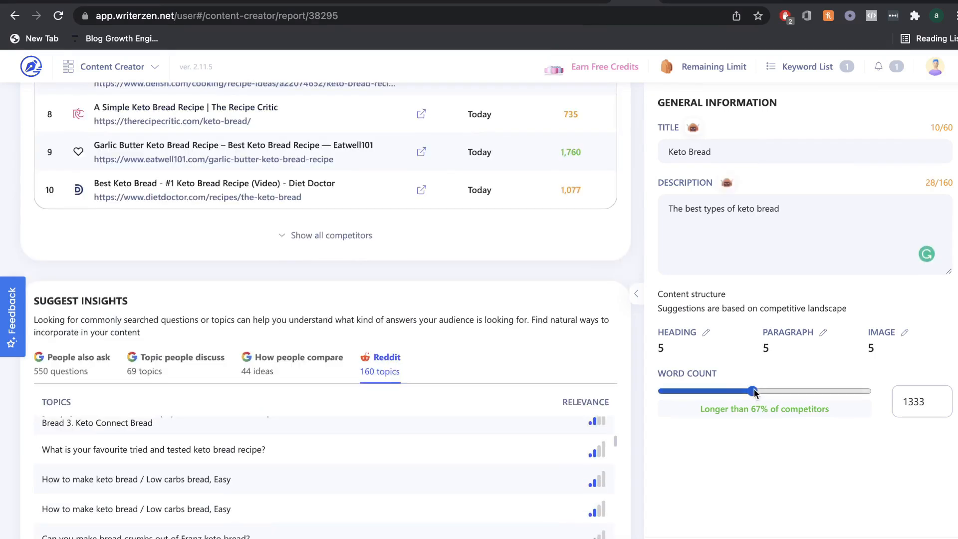
Step: Set the target word count to 1877 and choose the Reddit question "How do I make keto bread taste a tad better ?" for the outline
drag(753, 390, 767, 393)
mouse_move(766, 390)
mouse_down()
mouse_move(827, 388)
mouse_move(750, 394)
mouse_move(782, 392)
mouse_up()
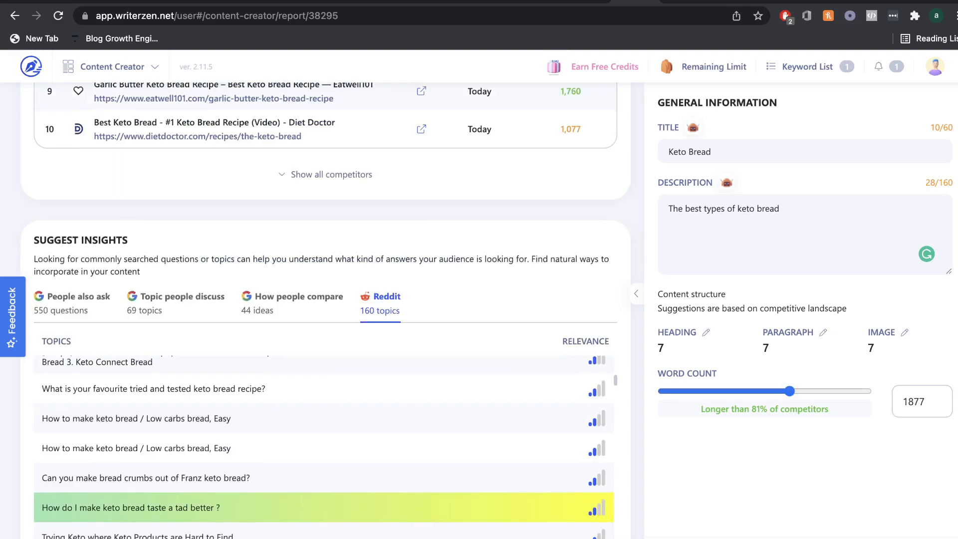
click(218, 508)
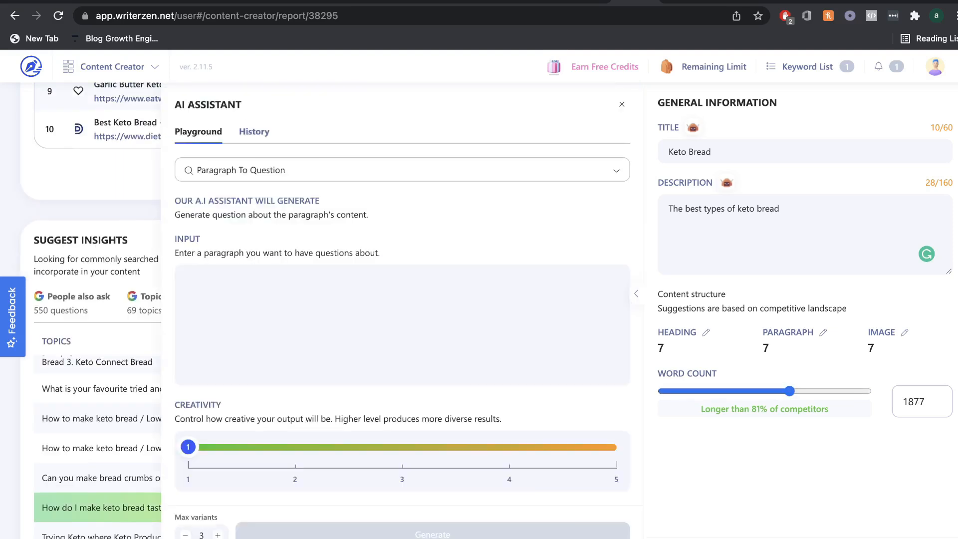
Step: Generate three AI Assistant variants for "what's keto bread ?" with Topic To Various Perspectives and close the assistant
click(329, 267)
scroll(329, 268, down, 2)
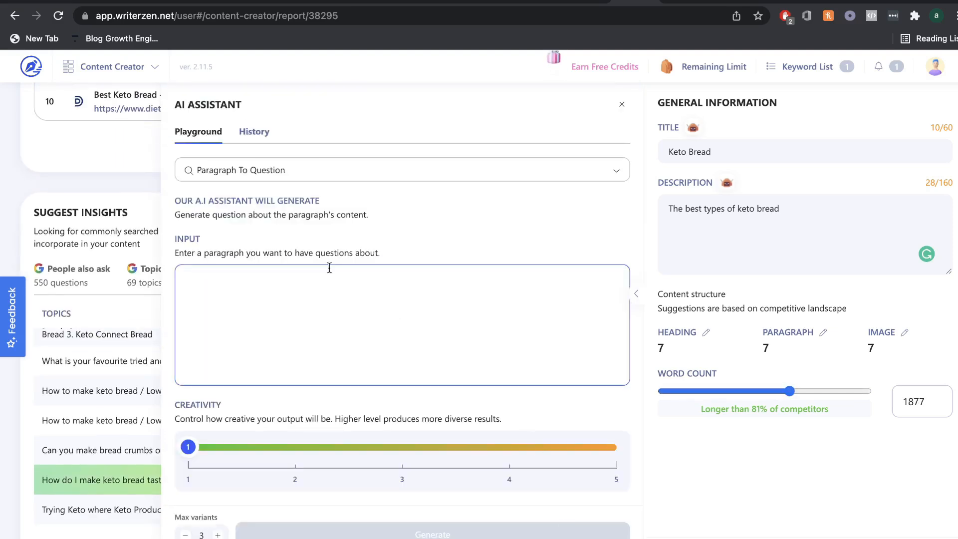
scroll(352, 306, up, 10)
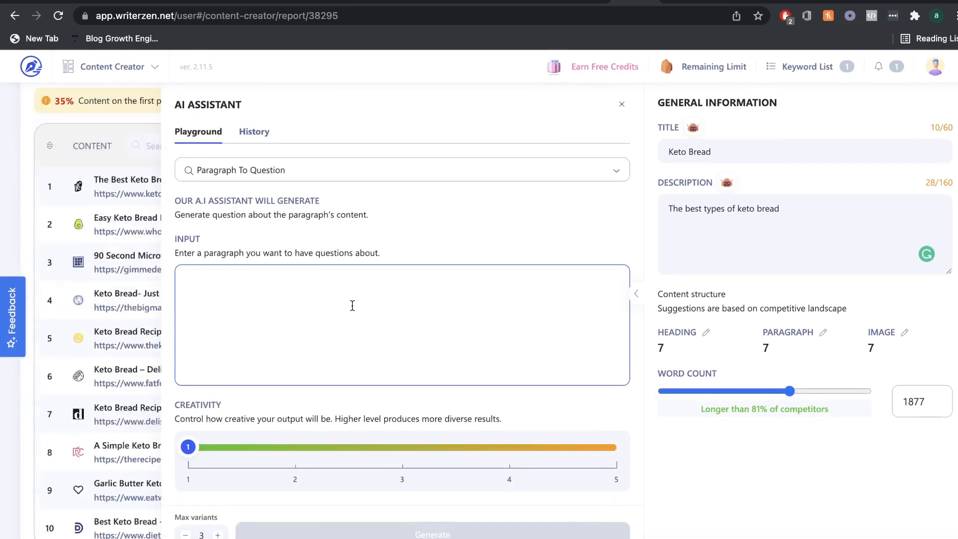
scroll(329, 264, down, 3)
scroll(330, 263, down, 2)
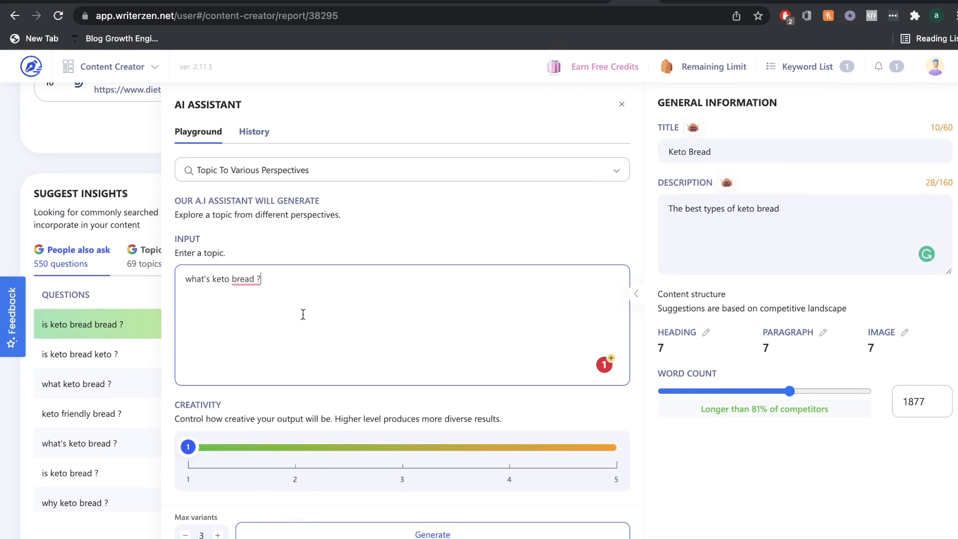
click(501, 531)
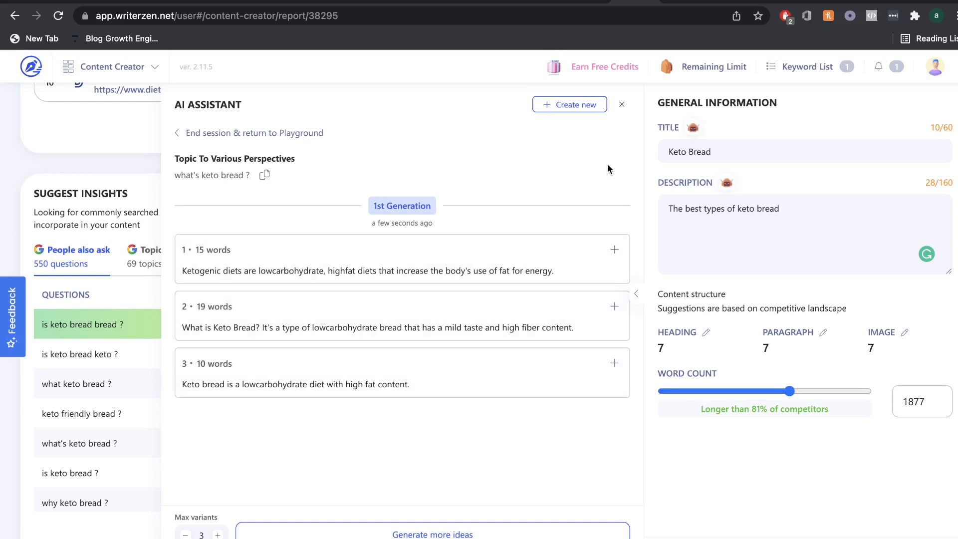
click(723, 180)
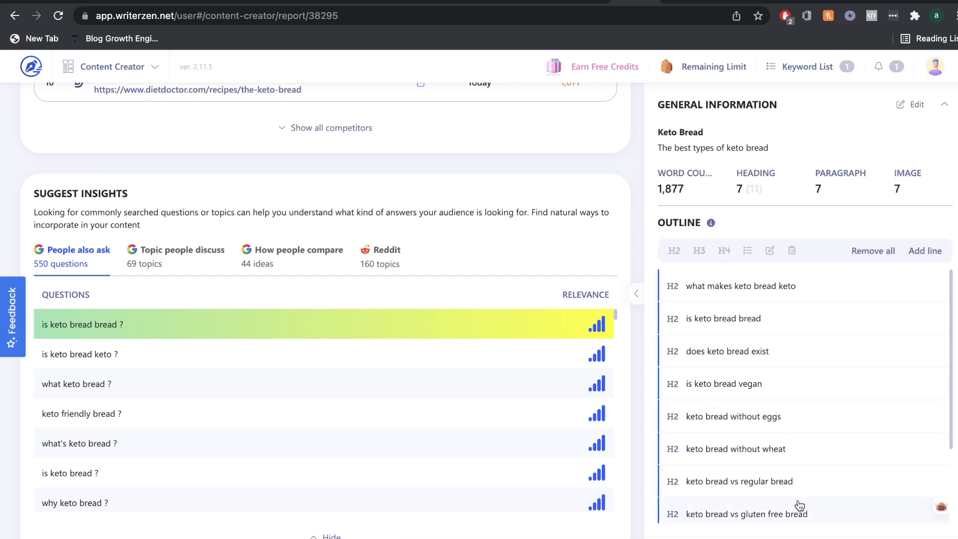
Step: Review the H2 headings in the article outline and open the AI help for "what makes keto bread keto"
scroll(805, 378, down, 1)
scroll(793, 325, up, 3)
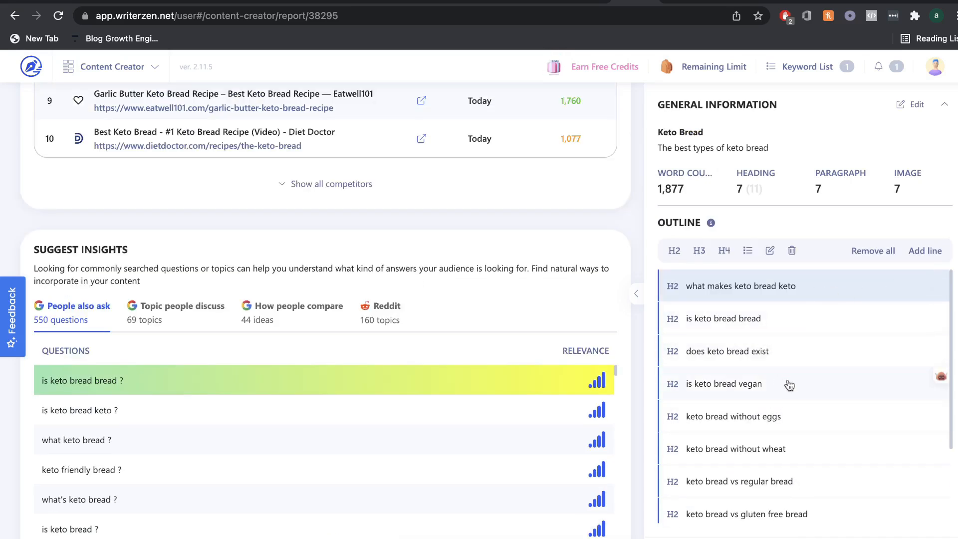
scroll(783, 395, down, 1)
scroll(781, 397, up, 1)
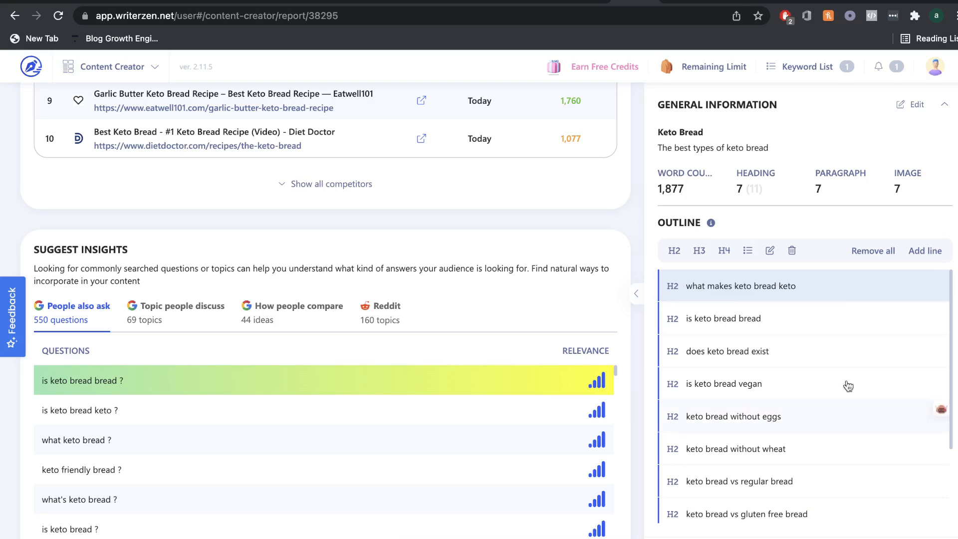
click(943, 283)
mouse_move(914, 327)
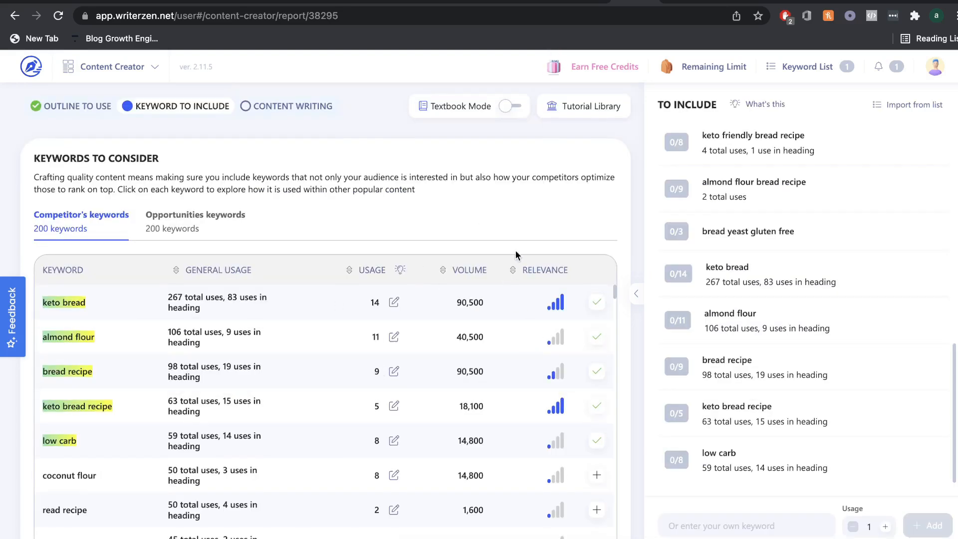
Step: Add the competitor keyword "coconut flour" to the keywords to include
scroll(517, 245, down, 1)
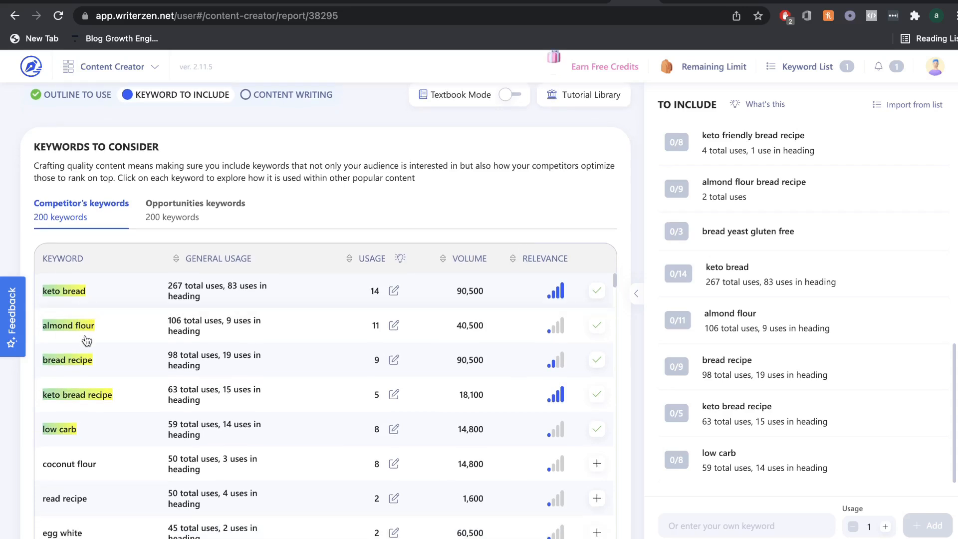
scroll(572, 398, down, 2)
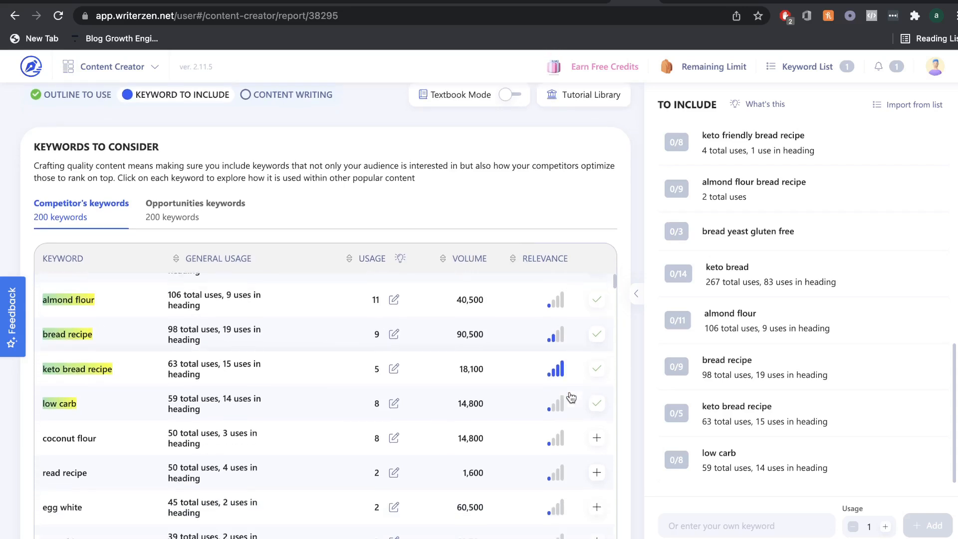
click(599, 448)
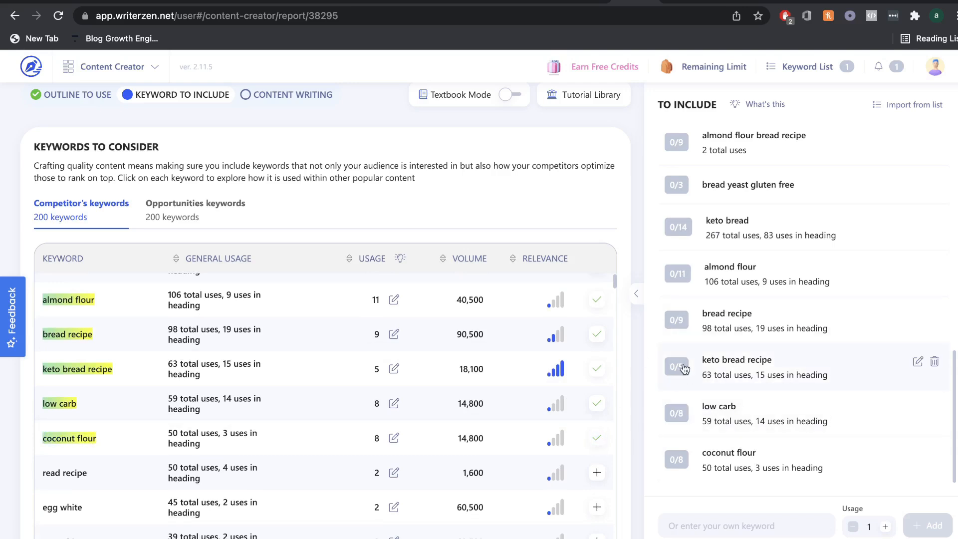
Step: Try to add the competitor keyword "egg white" to the keywords to include
scroll(591, 341, down, 2)
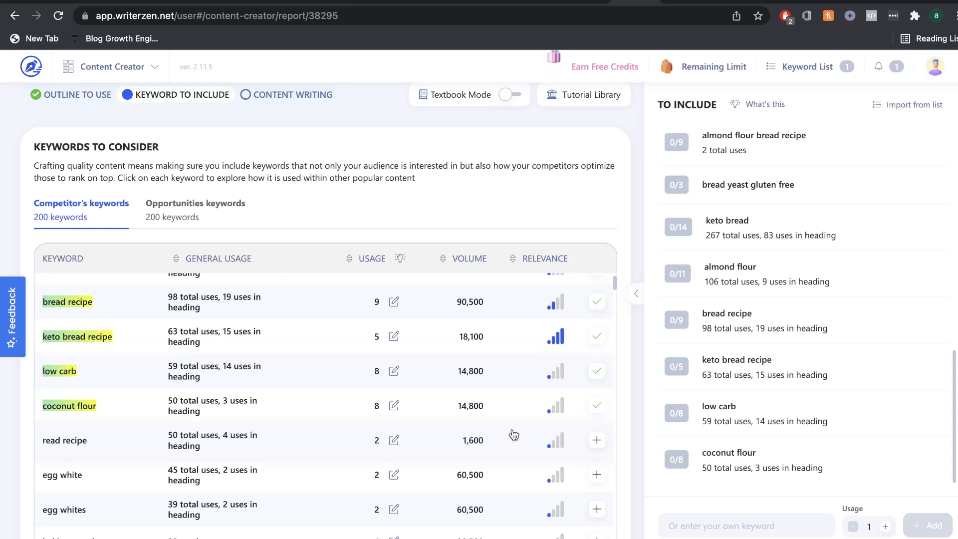
scroll(510, 435, down, 3)
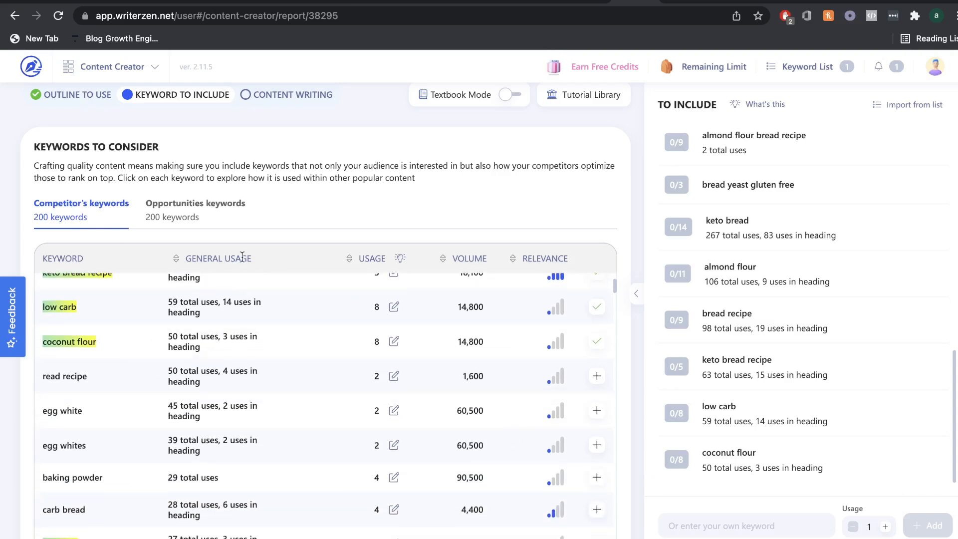
scroll(143, 393, down, 1)
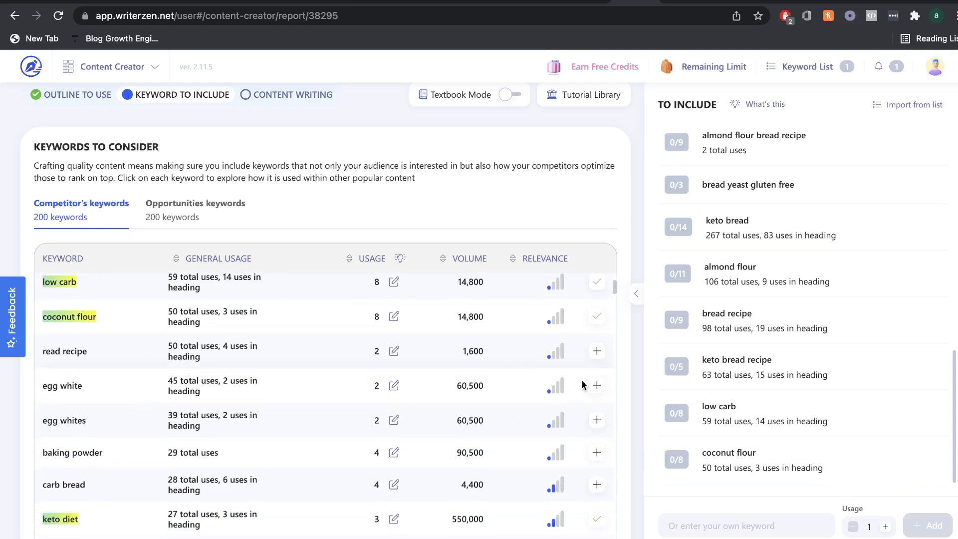
click(597, 385)
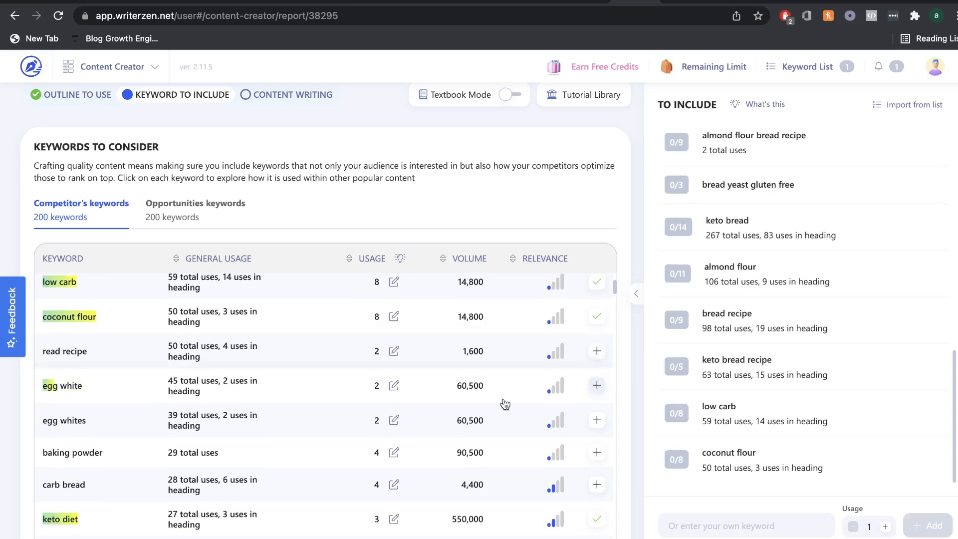
Step: Compare the competitor's keywords with the opportunities keywords, ending on the opportunities list
scroll(514, 400, down, 5)
click(215, 205)
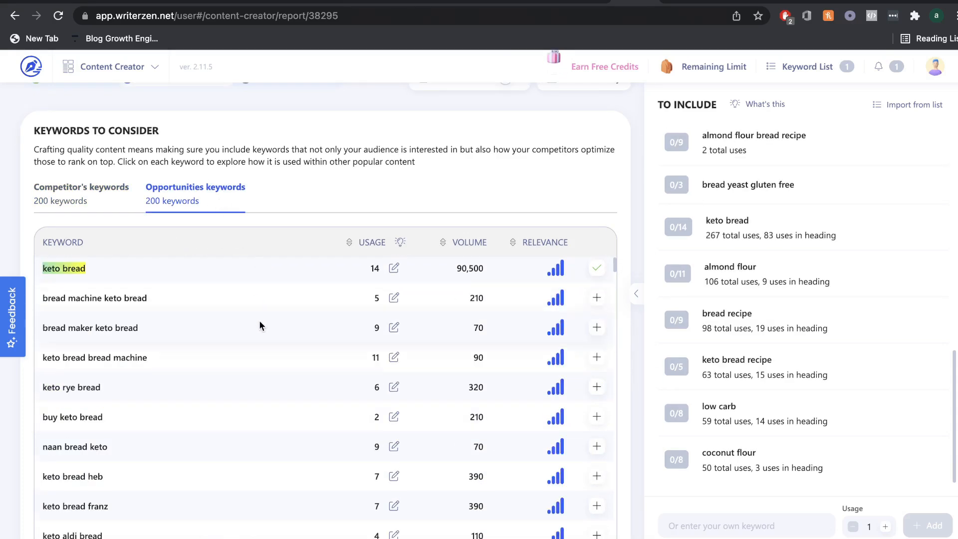
scroll(260, 324, down, 2)
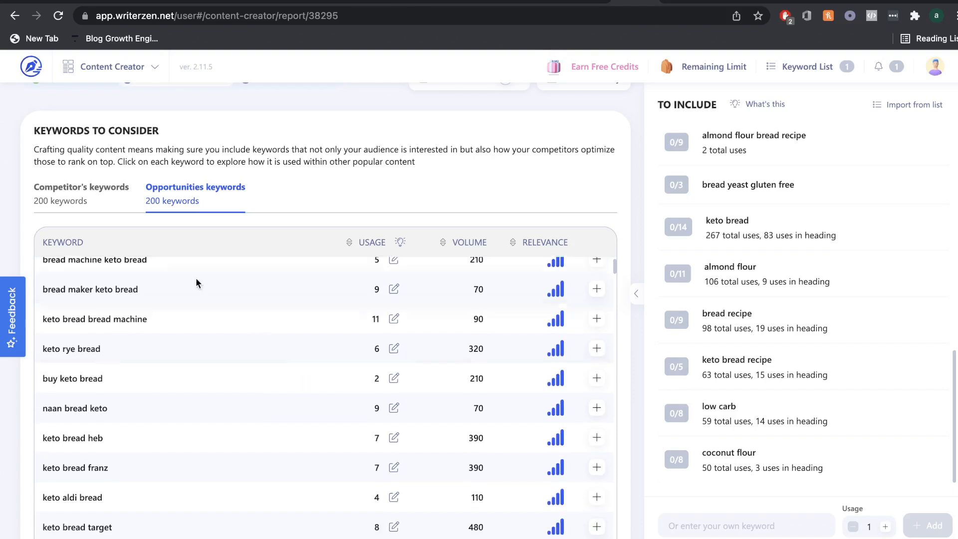
click(90, 203)
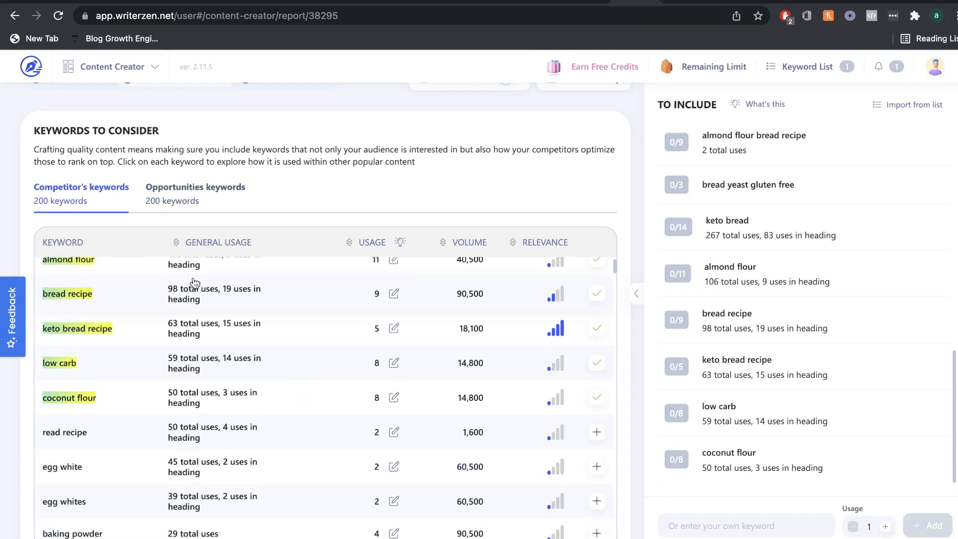
scroll(105, 268, up, 1)
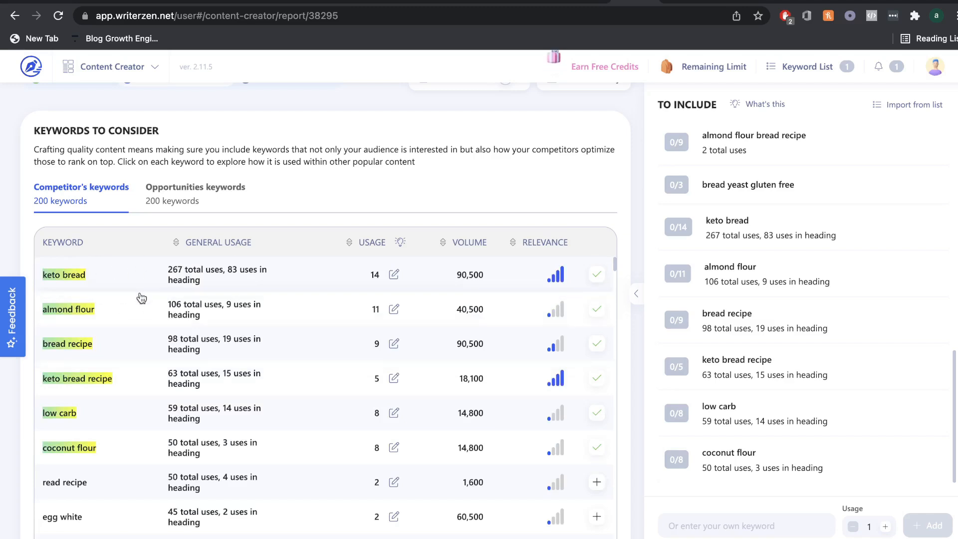
click(183, 198)
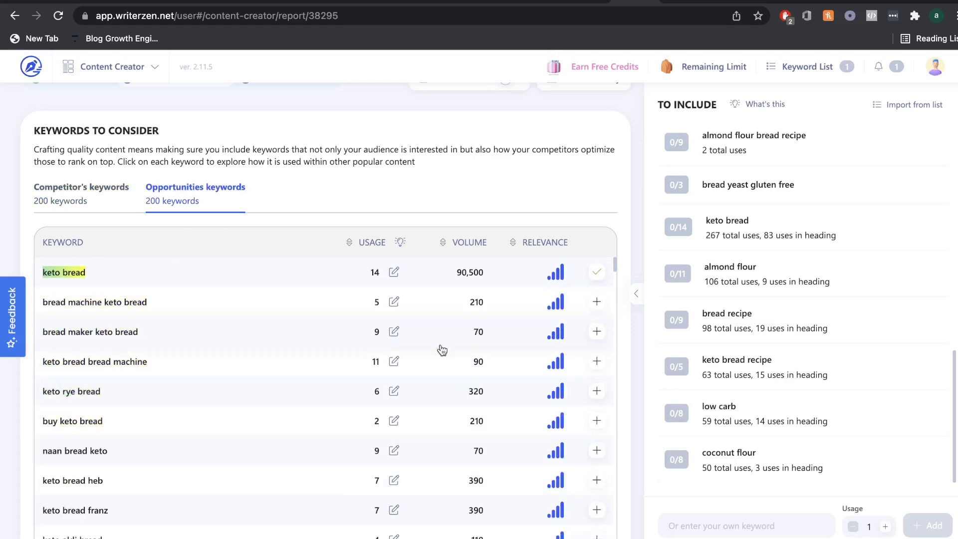
Step: Examine the usage, search volume and relevance of the opportunities keywords for keto bread
scroll(484, 355, down, 3)
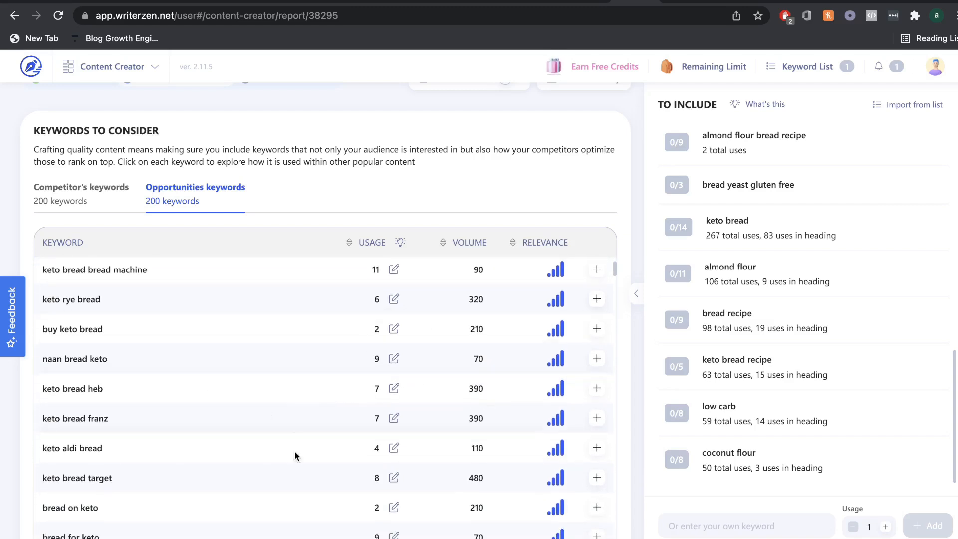
scroll(299, 449, down, 1)
scroll(304, 445, down, 5)
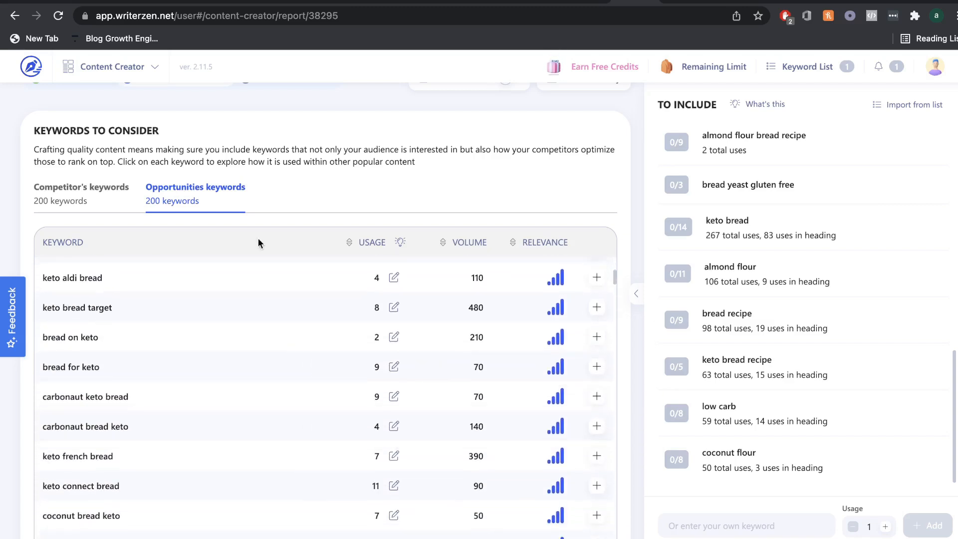
scroll(212, 327, down, 2)
scroll(228, 386, down, 3)
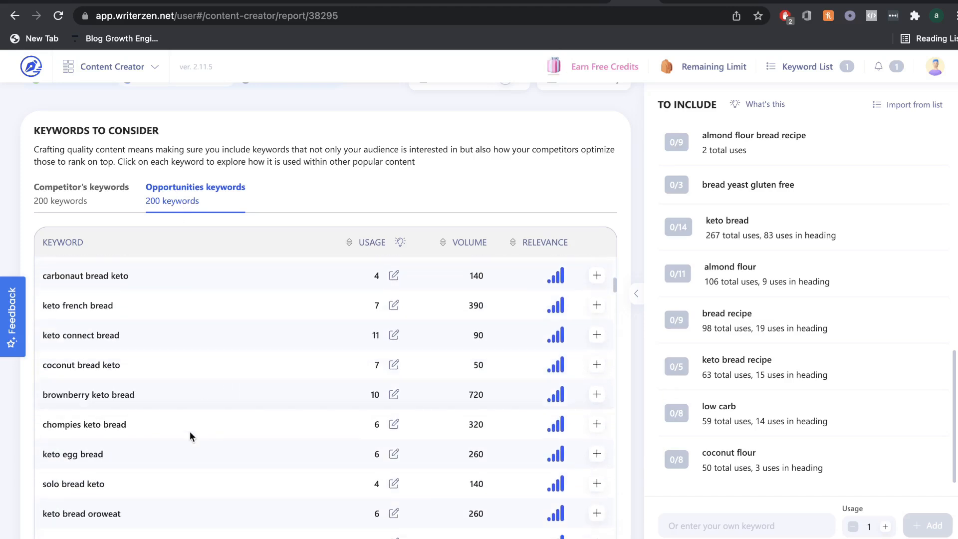
scroll(364, 445, down, 2)
scroll(363, 446, down, 1)
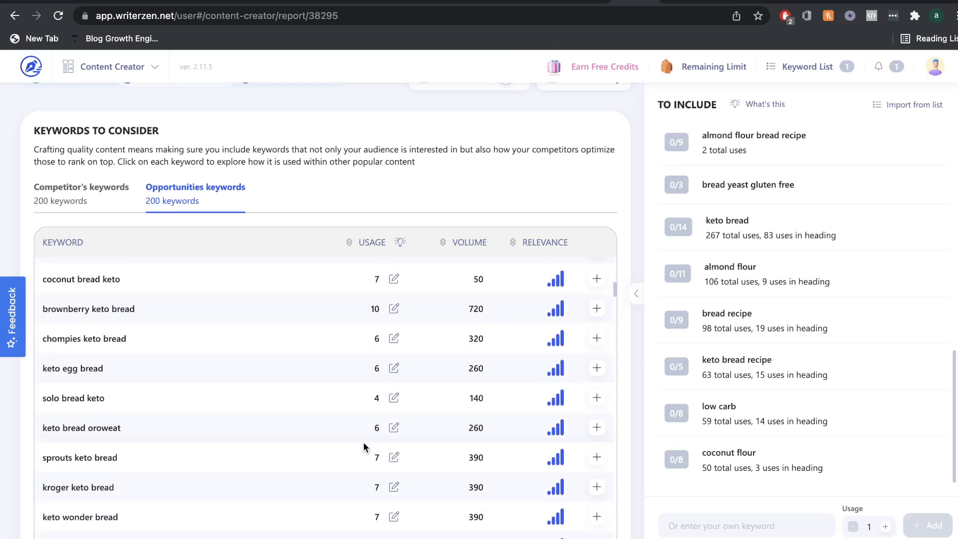
scroll(496, 336, up, 5)
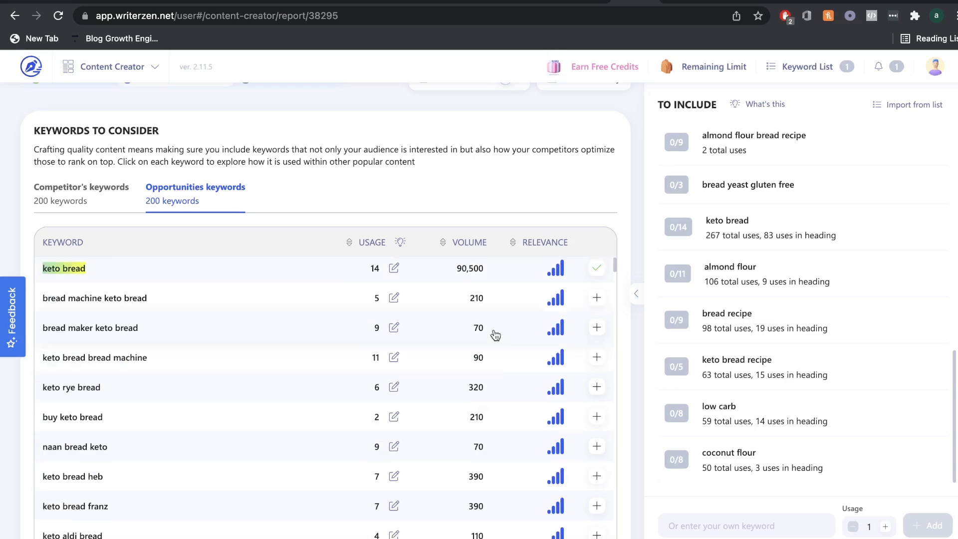
scroll(503, 390, down, 1)
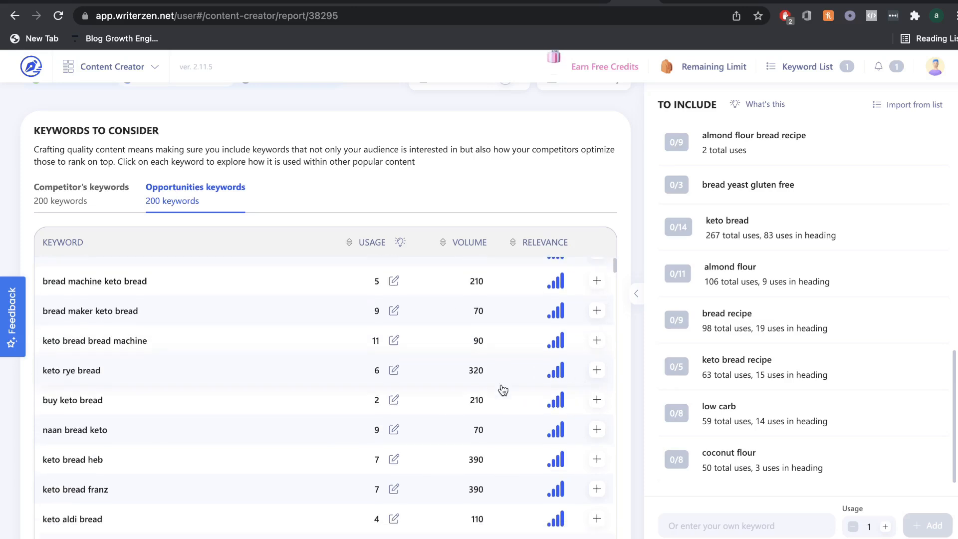
Step: Add the opportunities keywords "keto rye bread", "naan bread keto" and "keto french bread" to the keywords to include
scroll(260, 361, up, 1)
scroll(259, 361, down, 1)
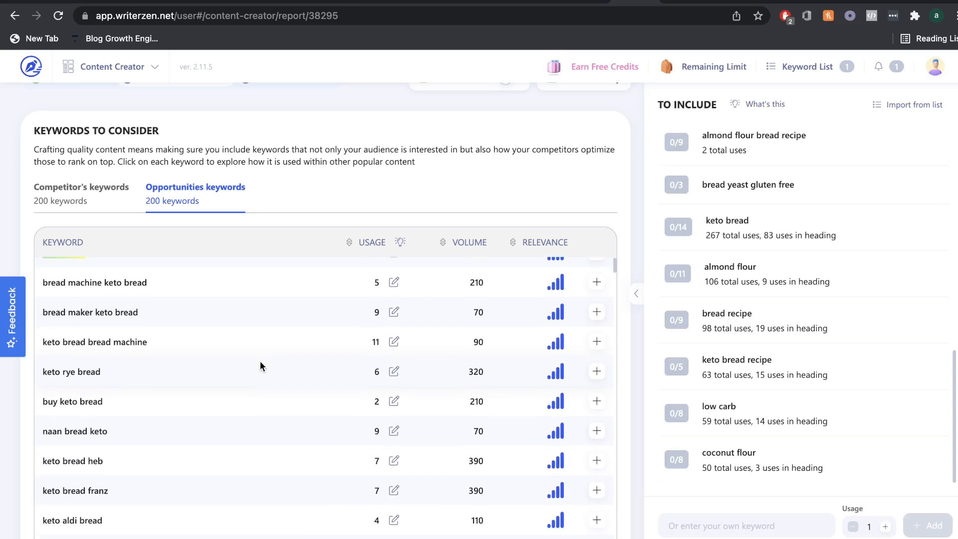
click(596, 371)
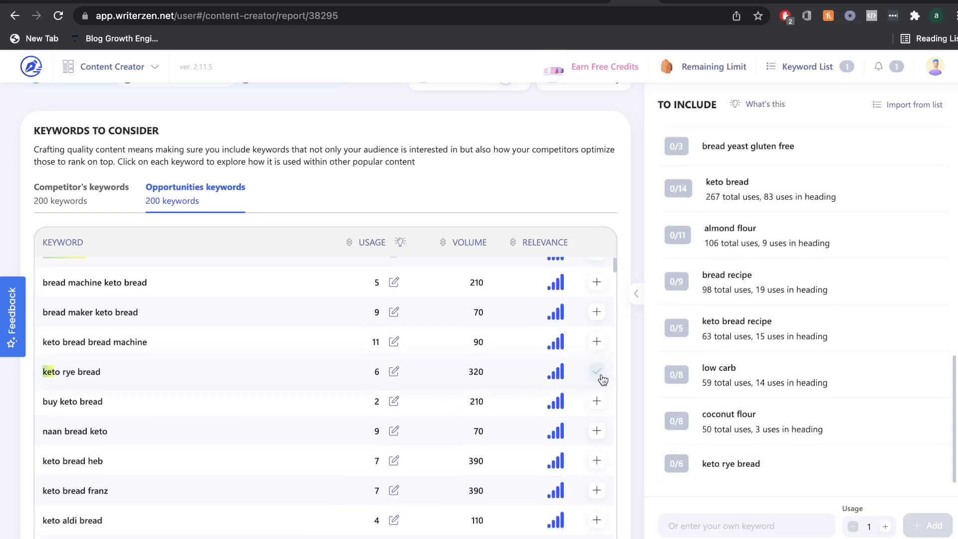
scroll(384, 391, down, 2)
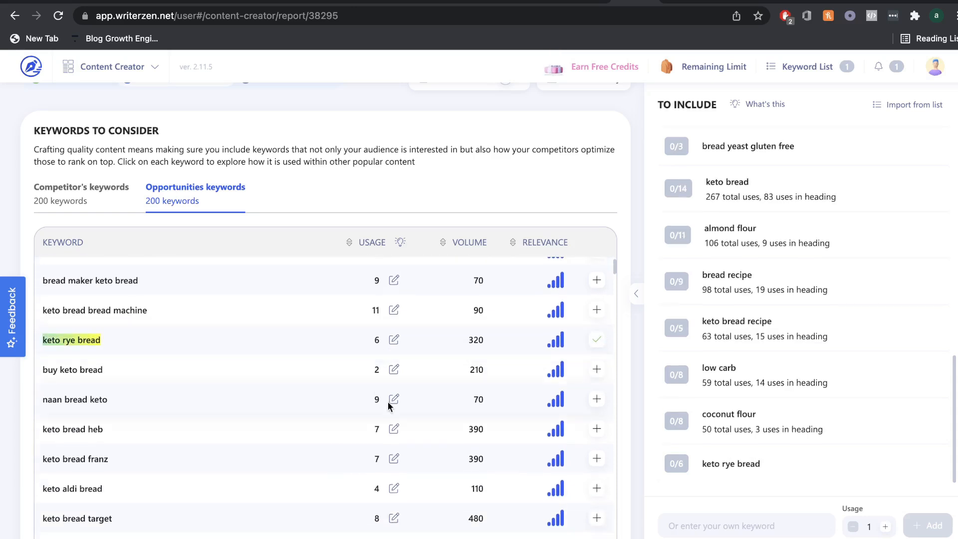
click(597, 398)
scroll(419, 408, down, 10)
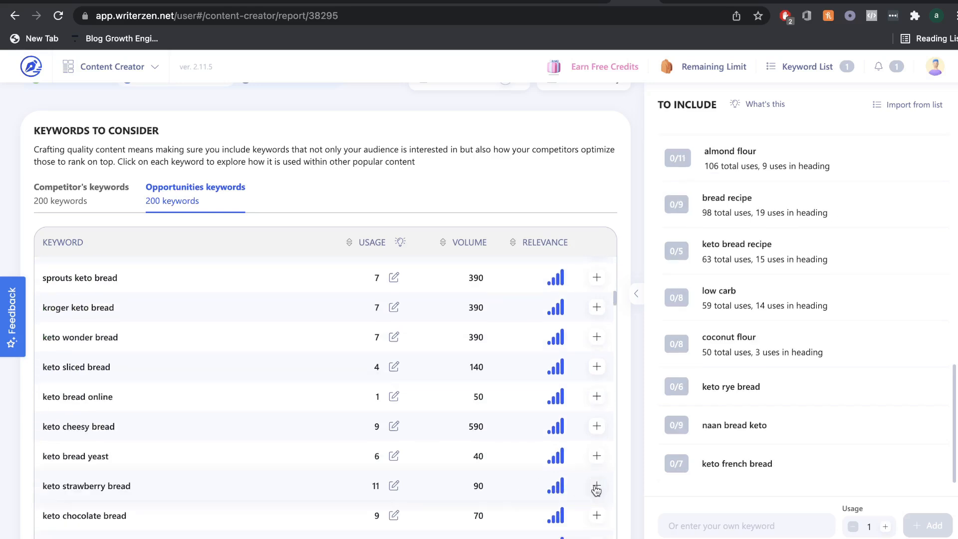
Step: Add the opportunities keywords "keto strawberry bread", "keto cheesy bread" and "garlic keto bread" to the keywords to include
click(597, 486)
click(597, 426)
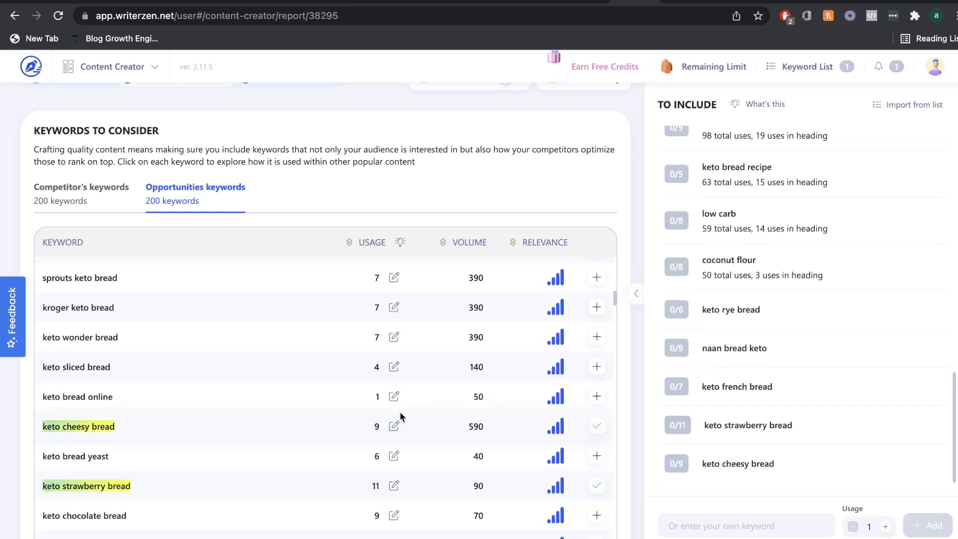
scroll(399, 412, down, 5)
scroll(400, 417, down, 1)
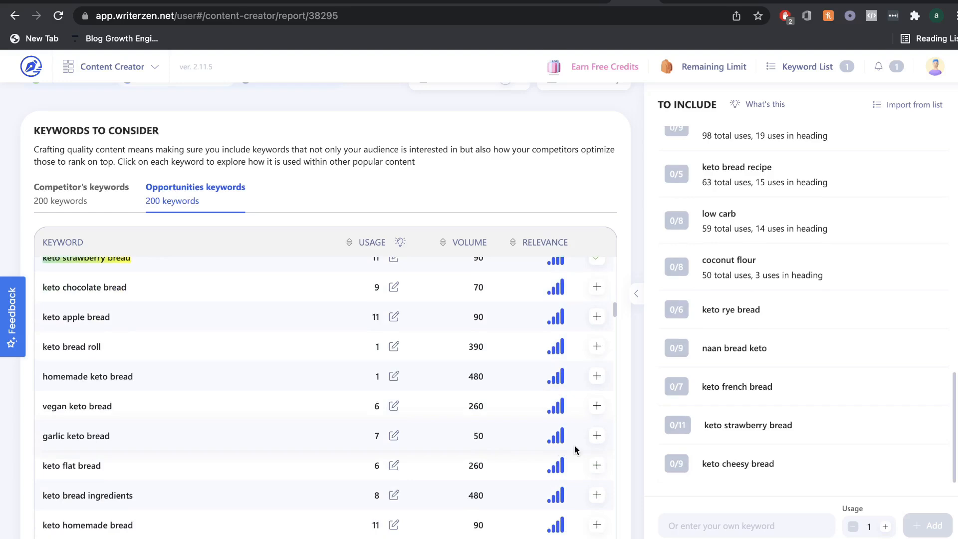
click(590, 442)
Step: Return to the competitor's keywords and review them alongside the chosen keywords to include
scroll(336, 444, up, 15)
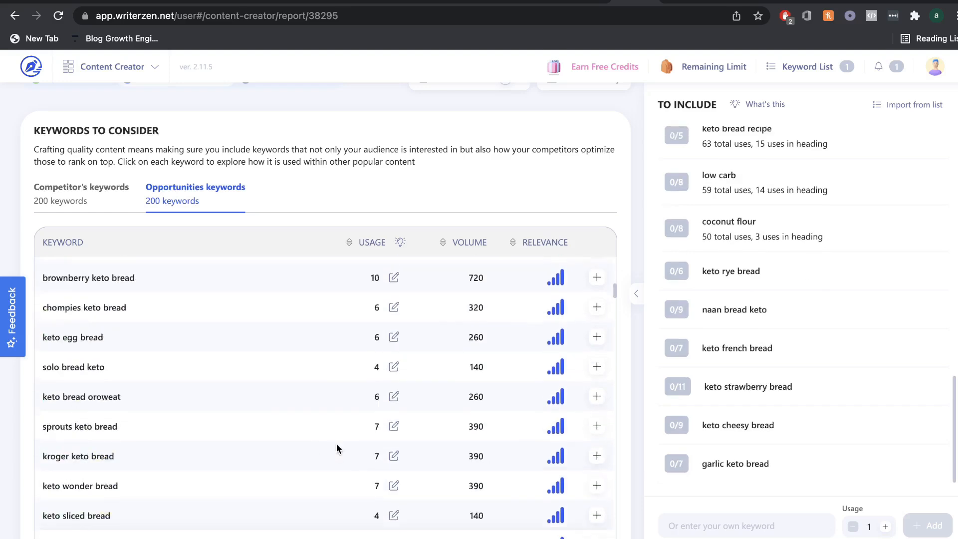
click(89, 204)
scroll(331, 365, up, 2)
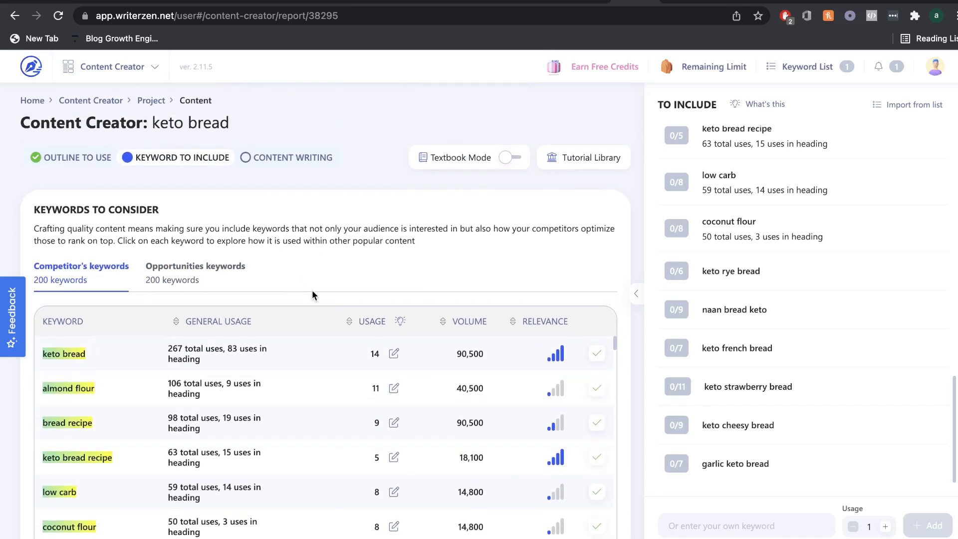
scroll(312, 292, down, 1)
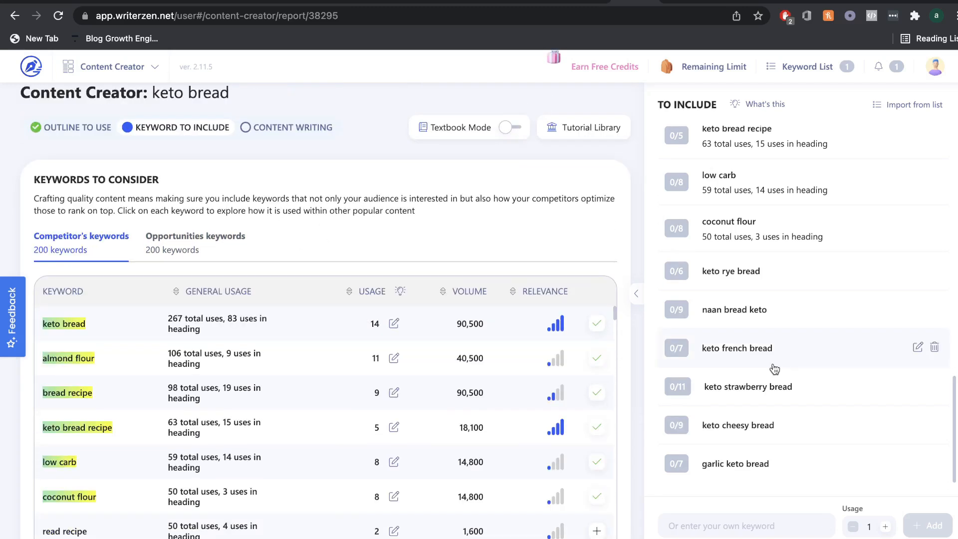
scroll(813, 433, down, 1)
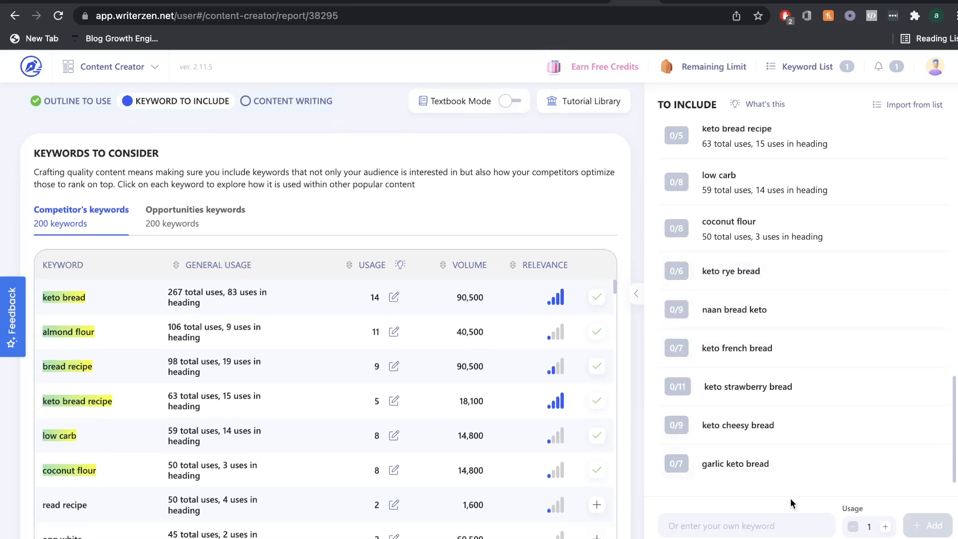
Step: Proceed to the content writing stage and paste the copied "Keto Bread" outline with its headings into the editor
click(794, 538)
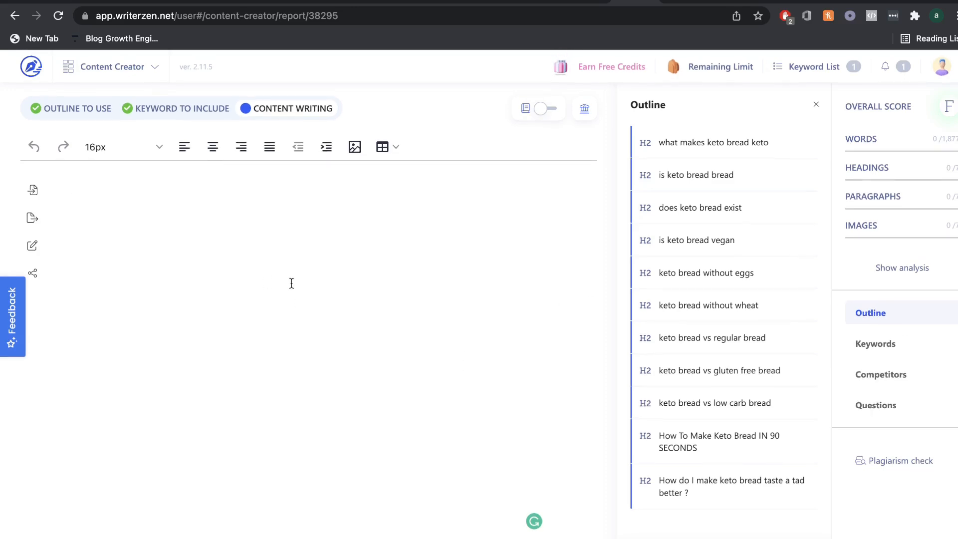
key(super+v)
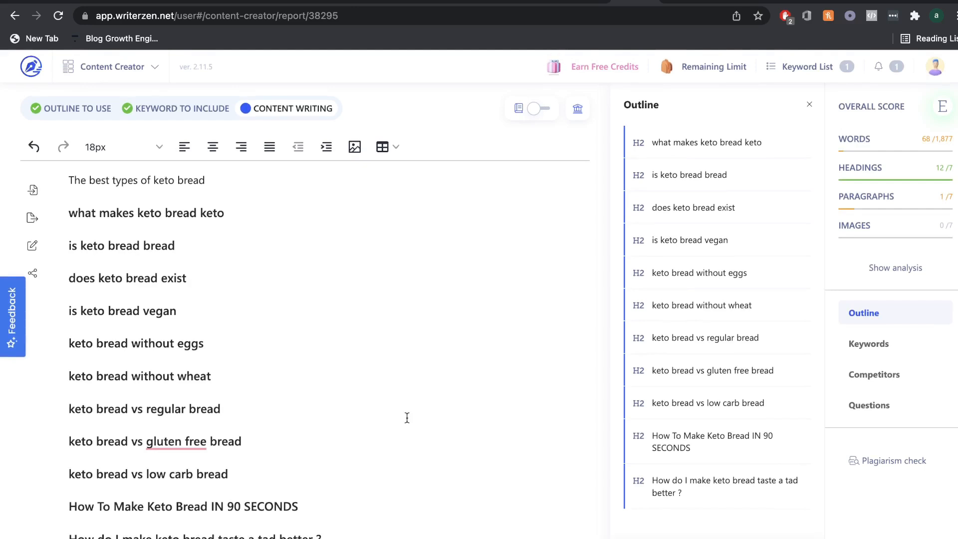
scroll(316, 490, up, 2)
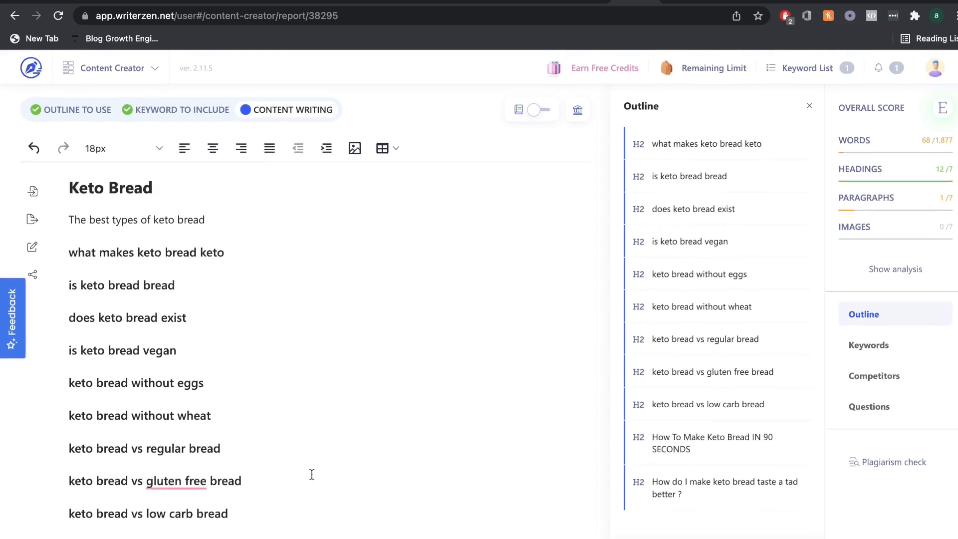